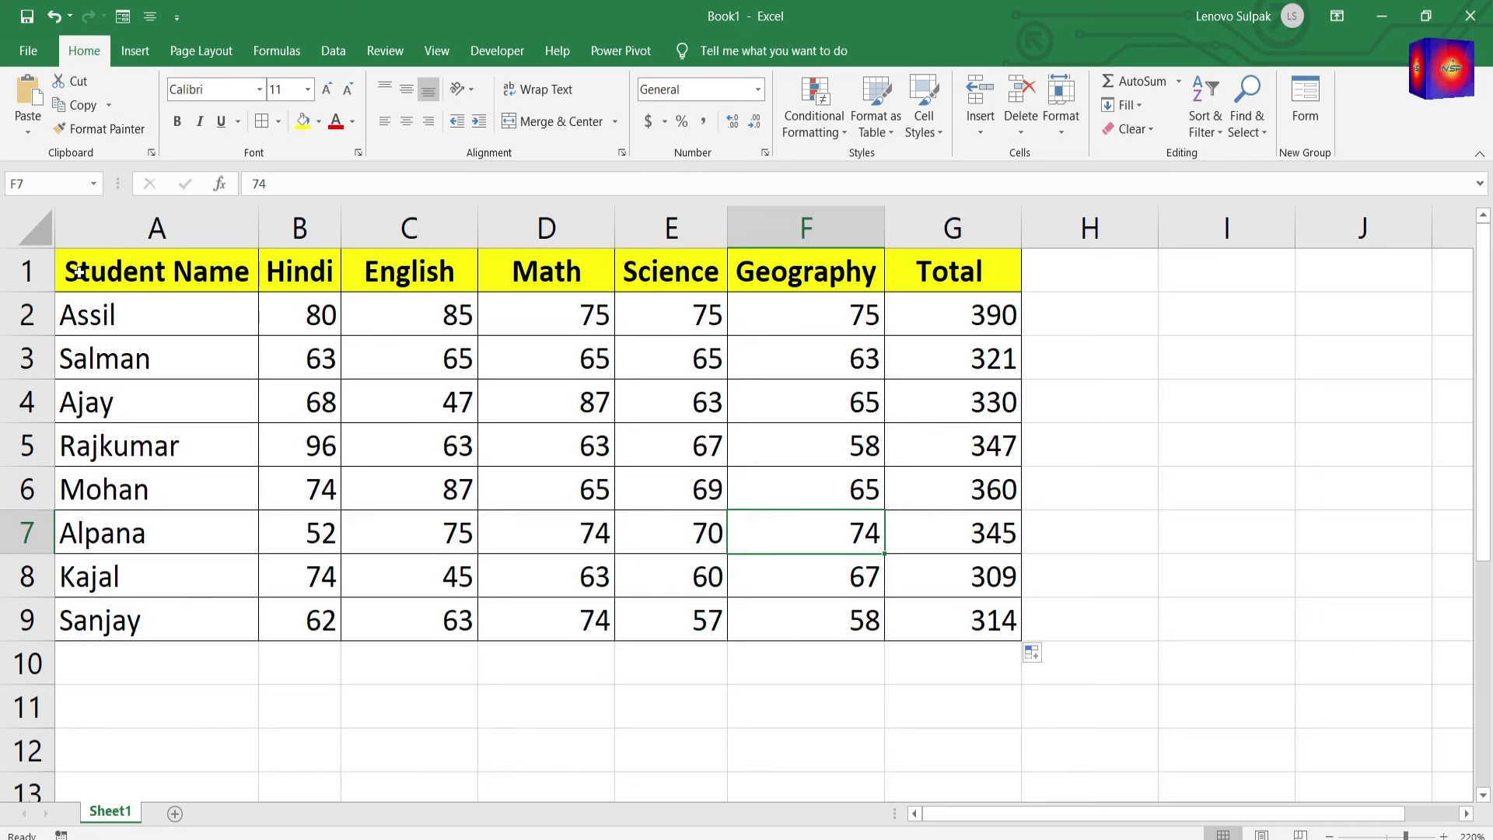
# Step: Select the header row, the student names, all marks B2:G9, then a small English/Math block
pyautogui.moveTo(196, 274); pyautogui.dragTo(896, 276)
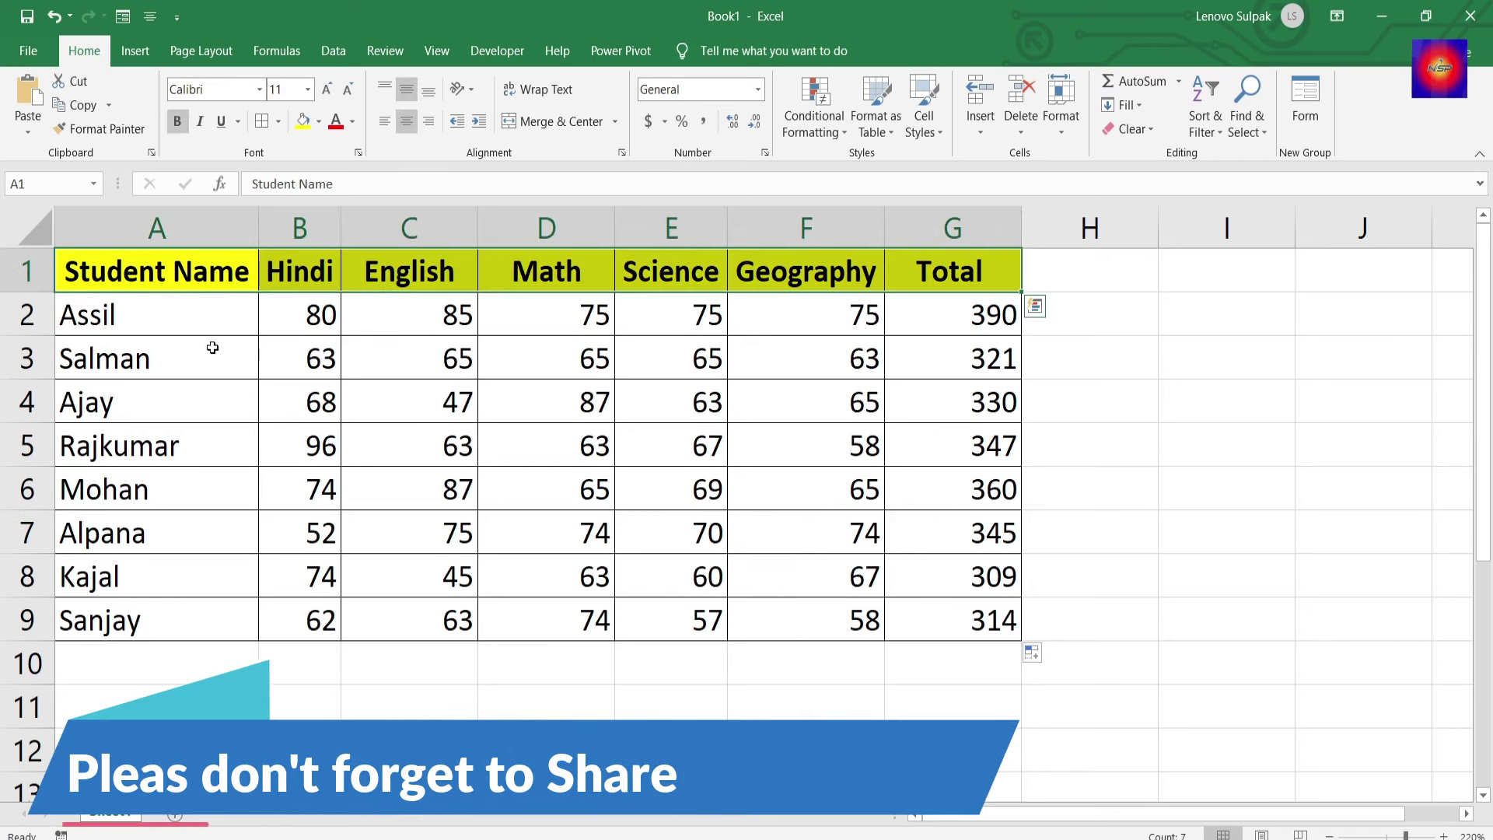
pyautogui.moveTo(136, 318); pyautogui.dragTo(120, 644)
pyautogui.moveTo(311, 314)
pyautogui.mouseDown()
pyautogui.moveTo(304, 362)
pyautogui.moveTo(801, 604)
pyautogui.moveTo(918, 614)
pyautogui.mouseUp()
pyautogui.moveTo(545, 490); pyautogui.dragTo(420, 576)
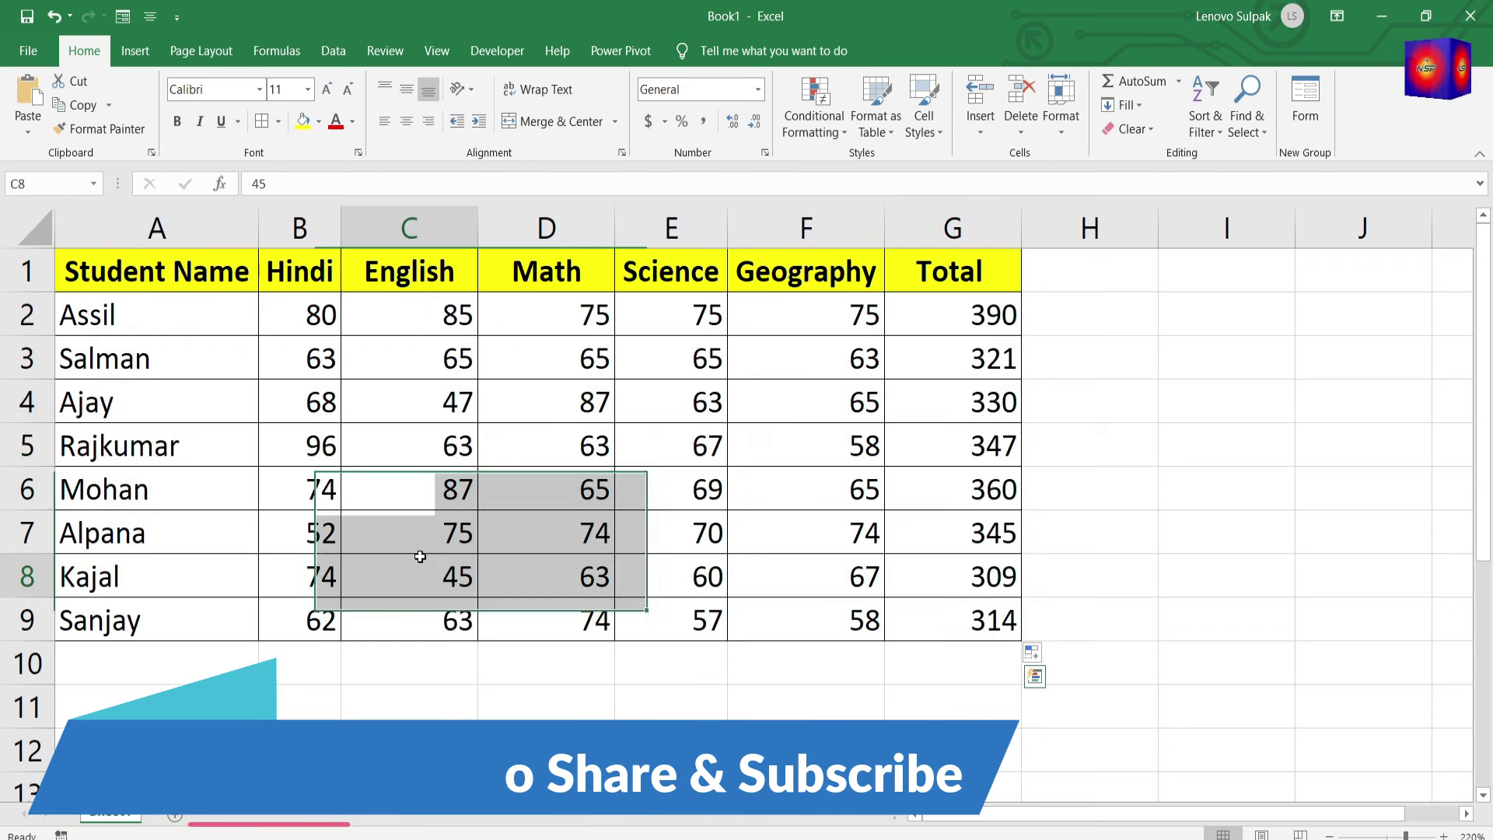
pyautogui.click(420, 576)
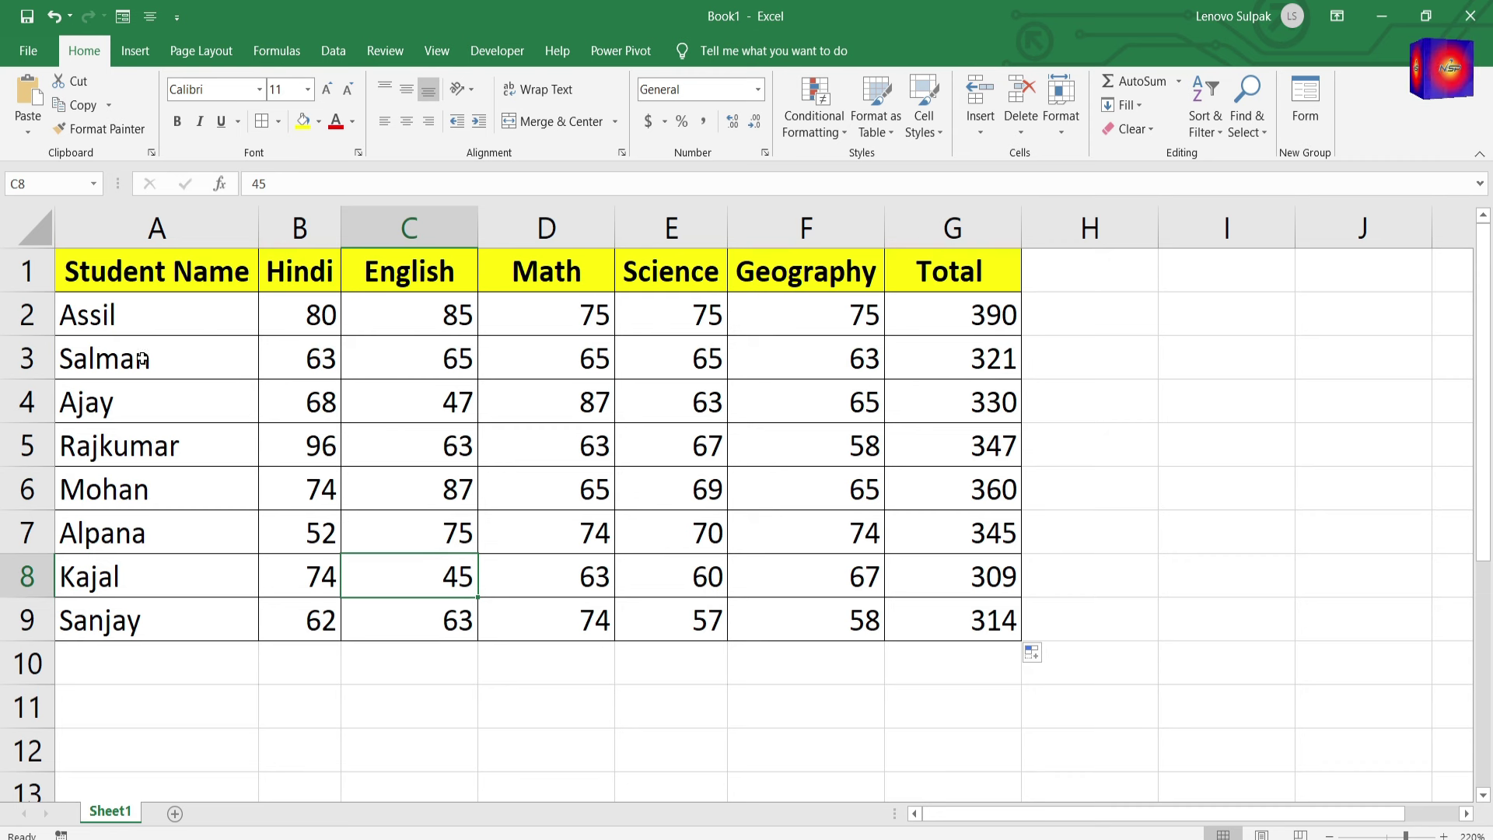
# Step: Select all of column A with Ctrl+Space and all of row 3 with Shift+Space
pyautogui.click(110, 317)
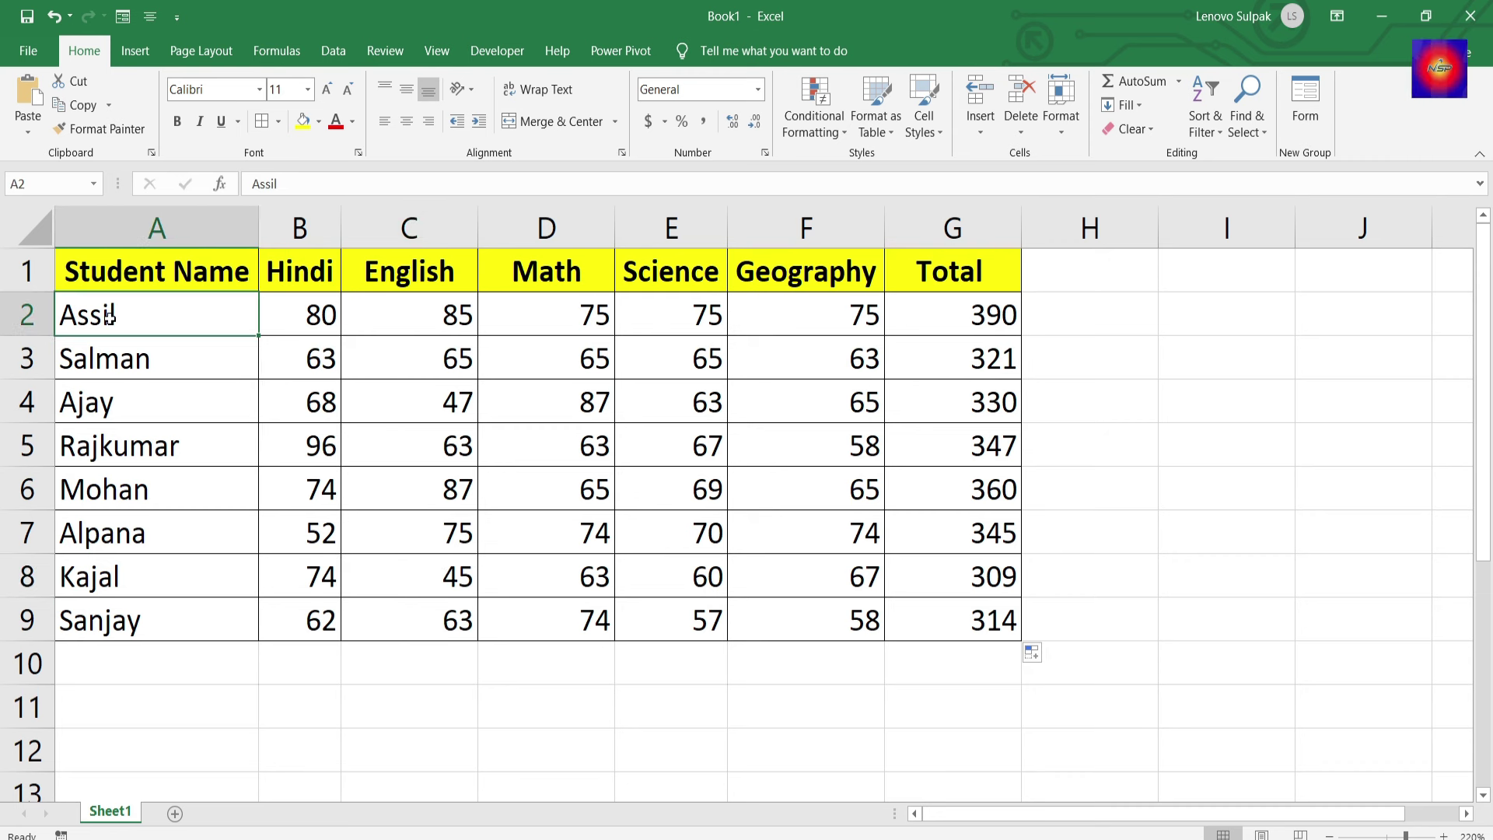
pyautogui.hotkey('ctrl', 'space')
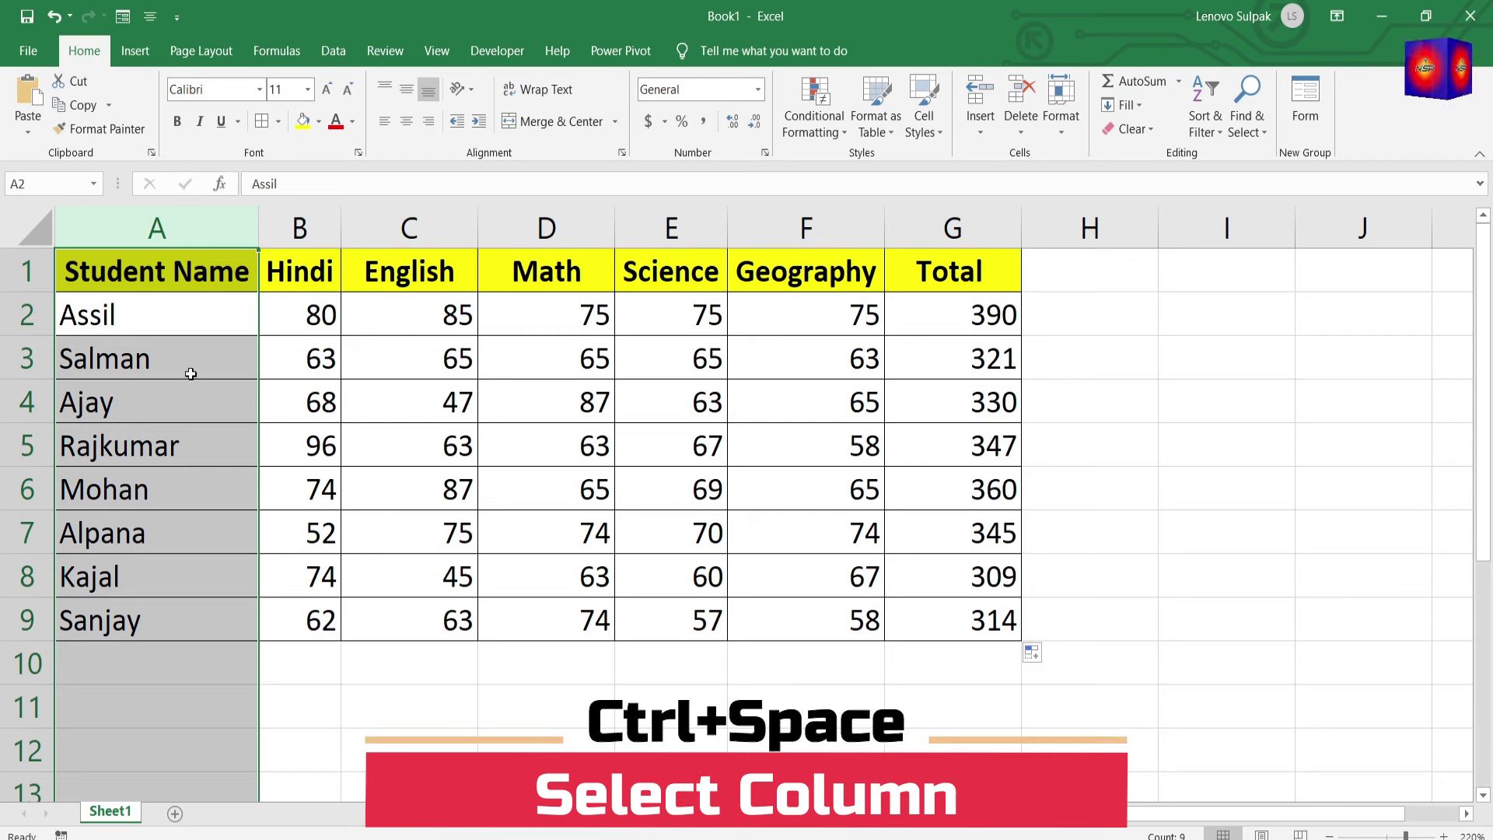
pyautogui.click(295, 499)
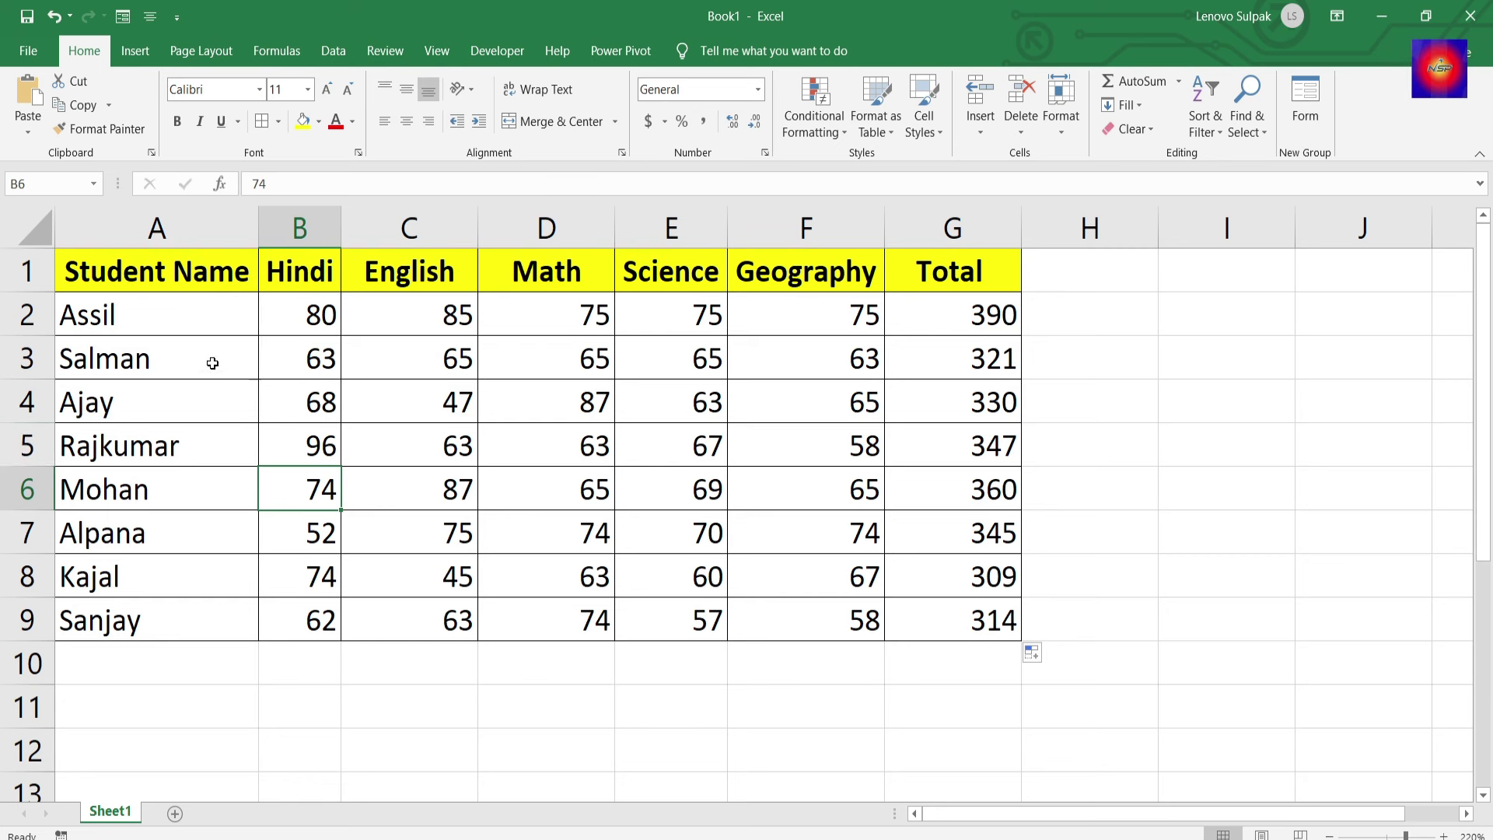
pyautogui.click(93, 354)
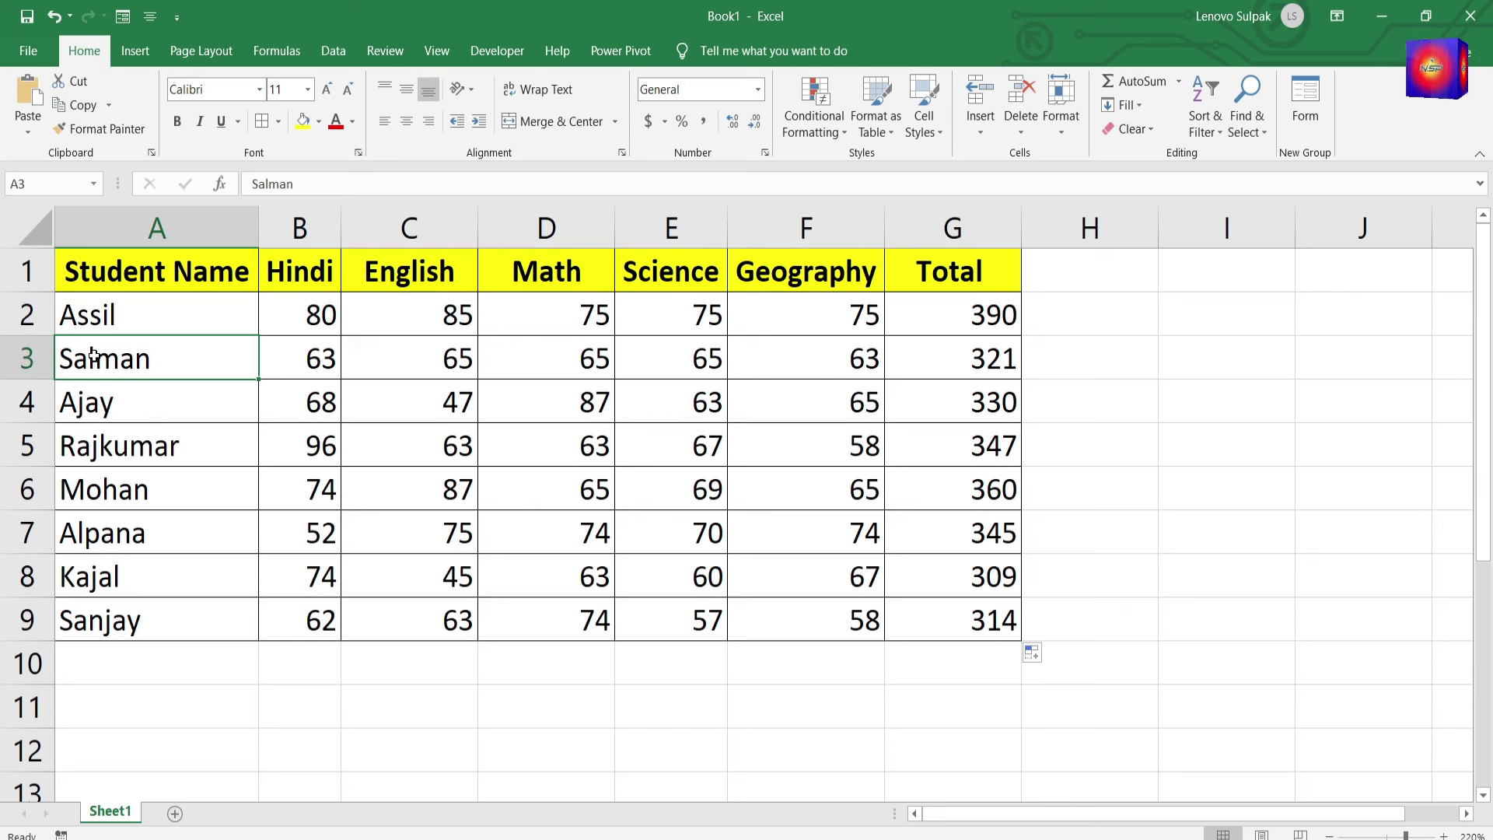
pyautogui.hotkey('shift', 'space')
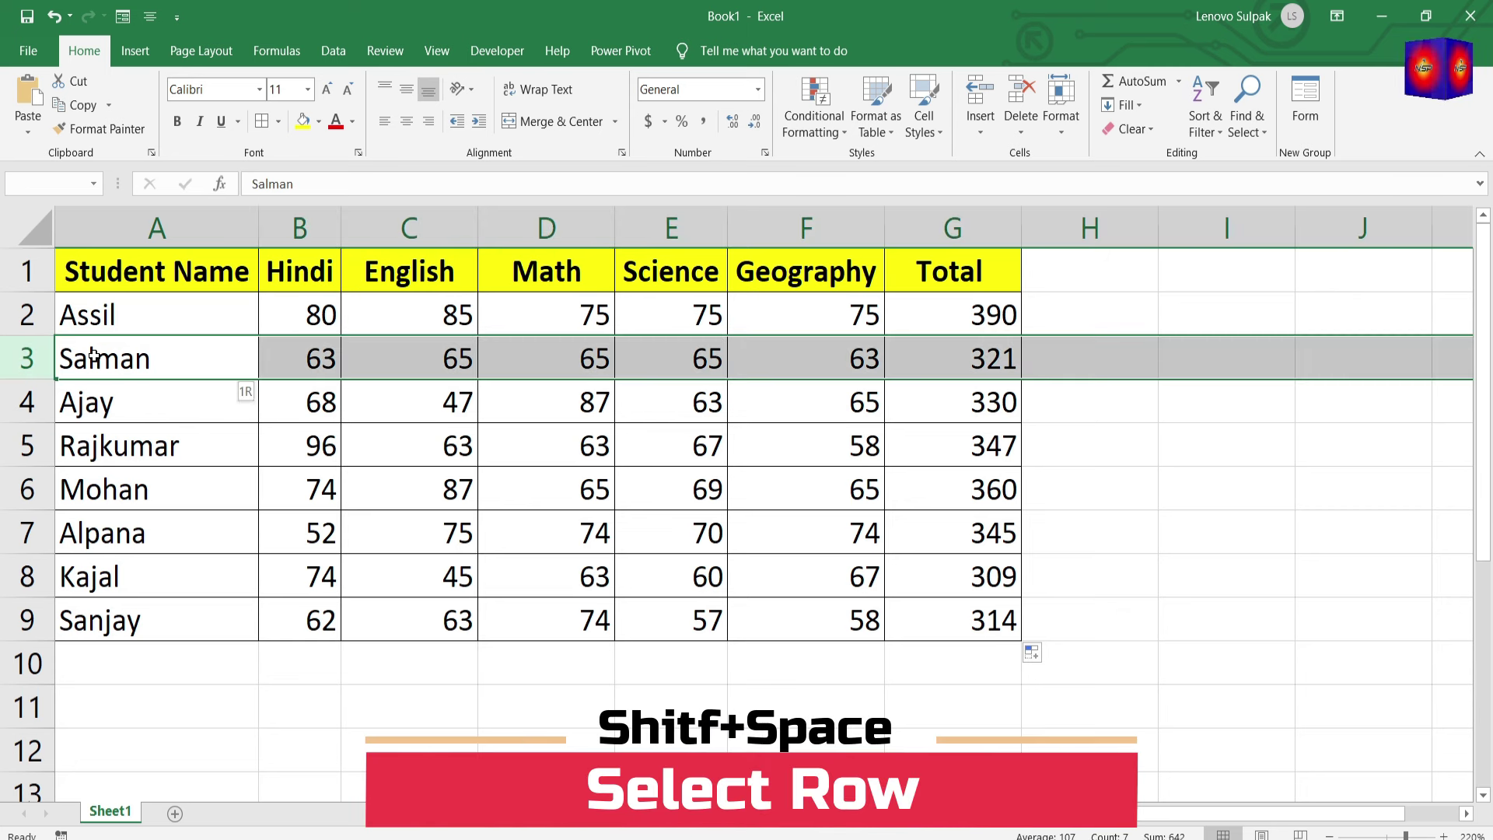
pyautogui.click(735, 435)
# Step: Select the entire table A1:G9 from inside it with Ctrl+Shift+Space
pyautogui.moveTo(156, 271)
pyautogui.mouseDown()
pyautogui.moveTo(180, 456)
pyautogui.moveTo(777, 576)
pyautogui.mouseUp()
pyautogui.click(505, 614)
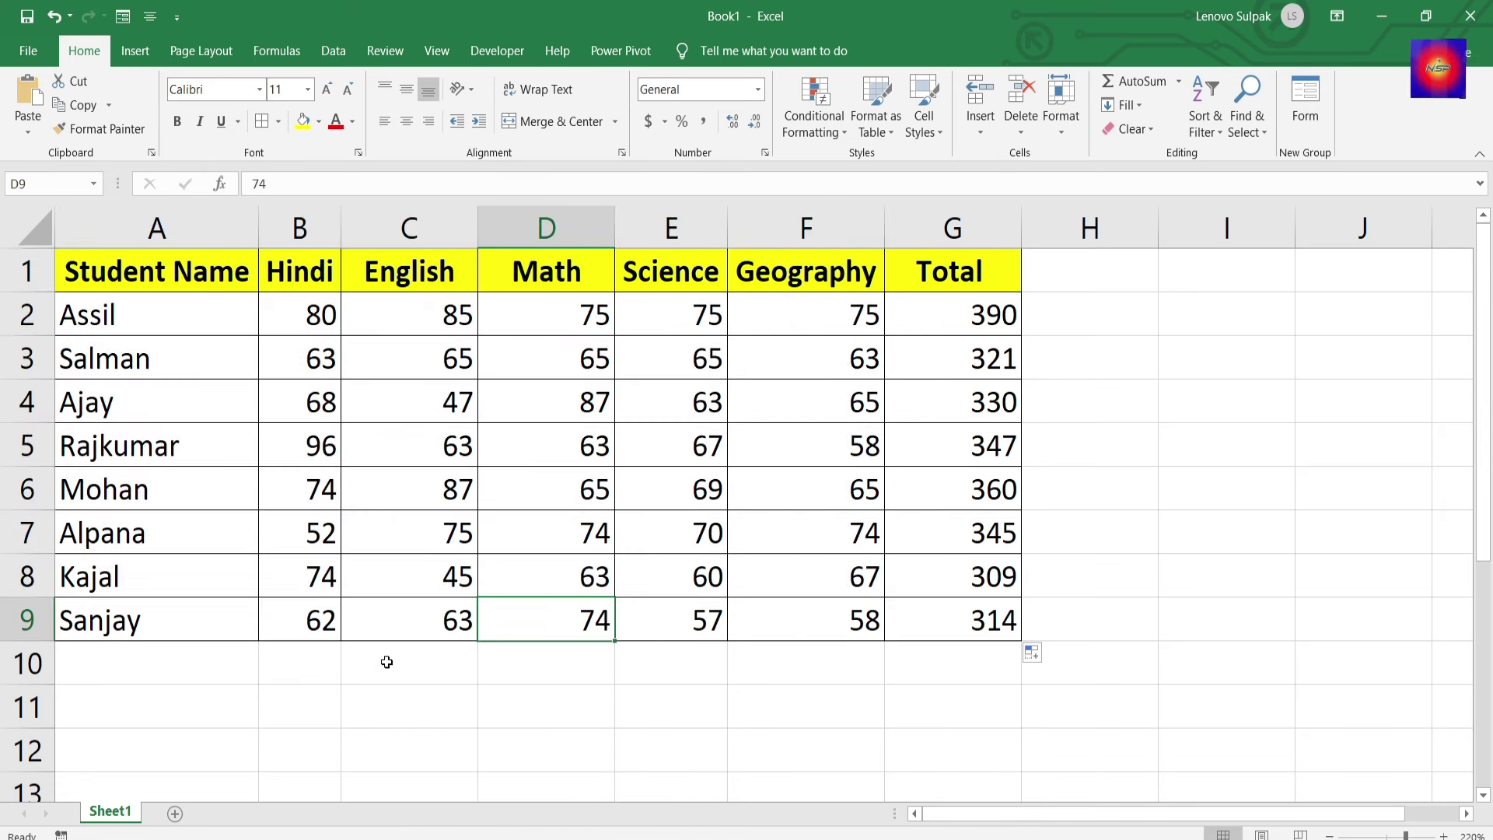
pyautogui.click(387, 662)
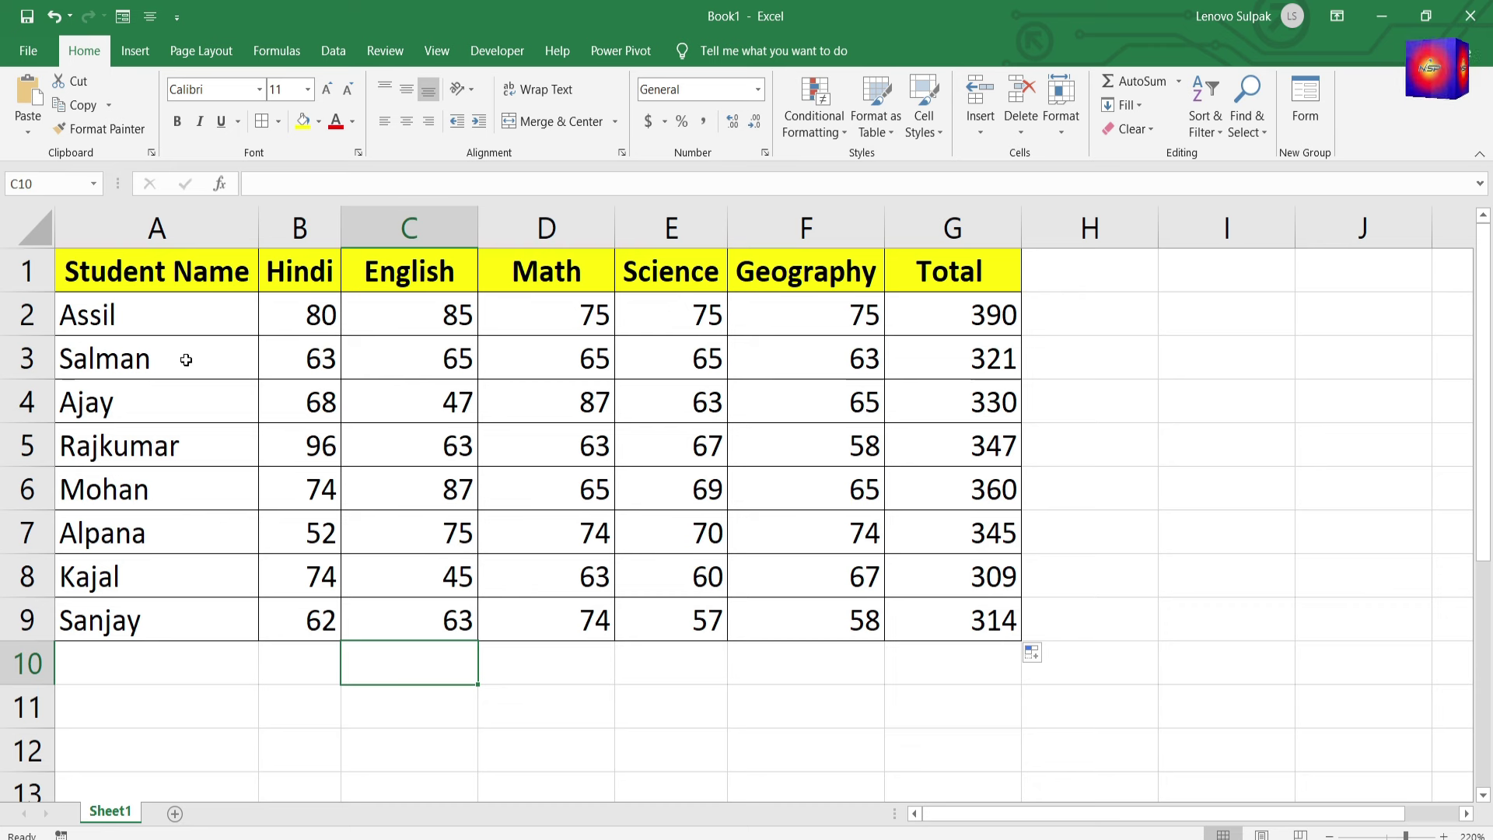
pyautogui.click(189, 355)
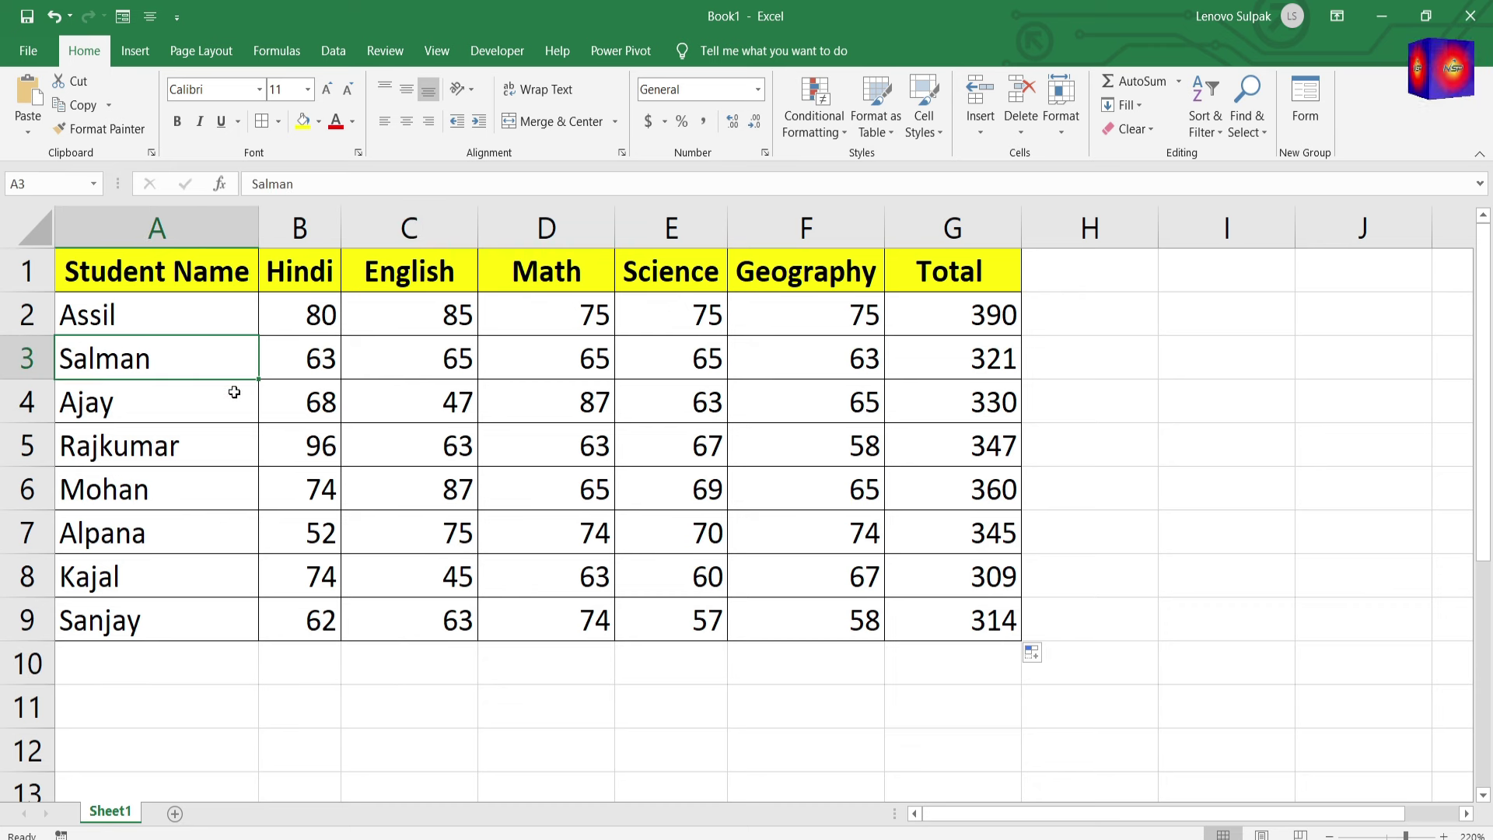
pyautogui.click(198, 411)
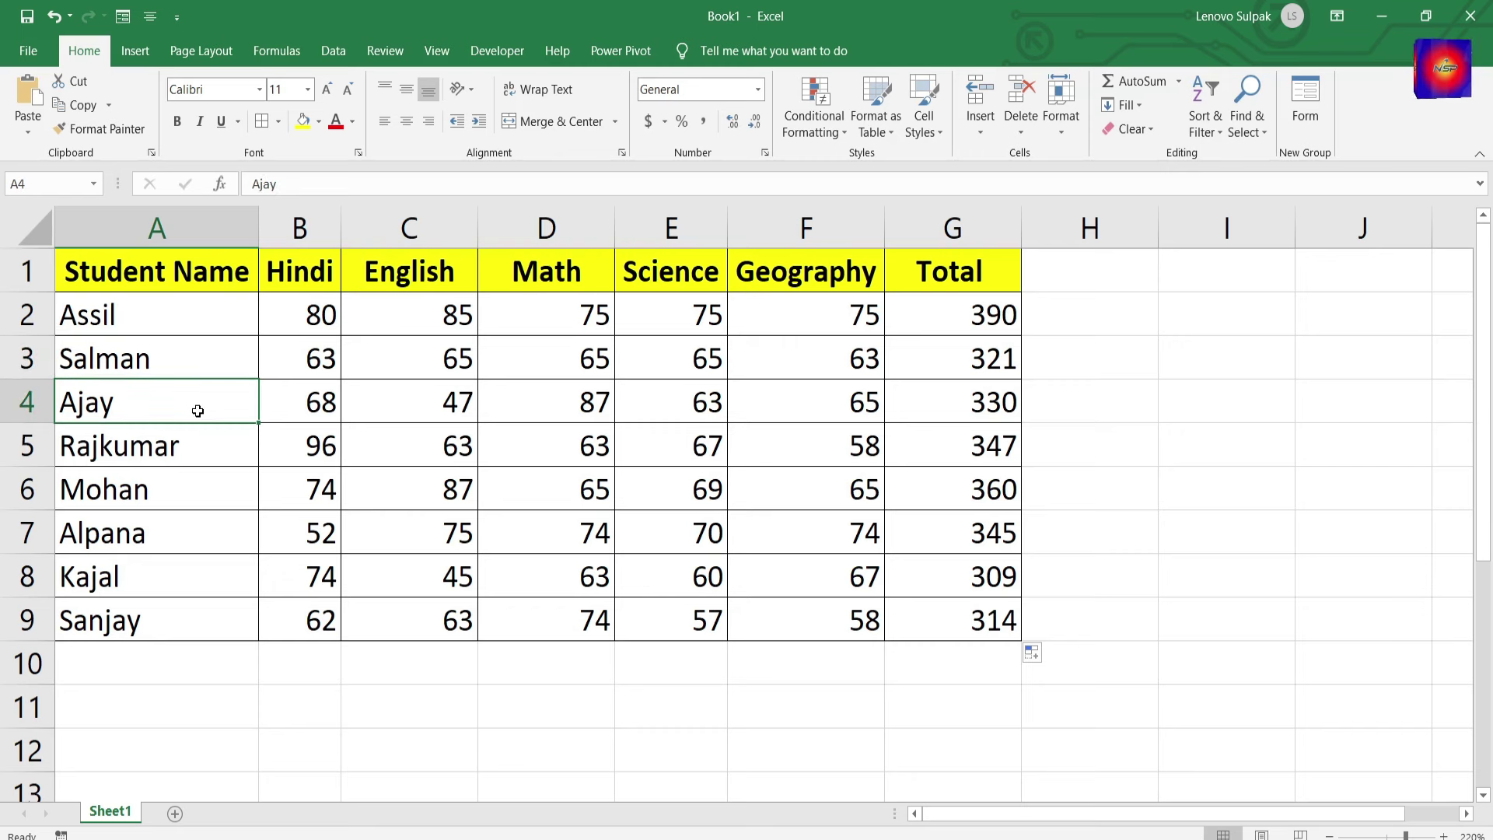
pyautogui.hotkey('ctrl', 'shift', 'space')
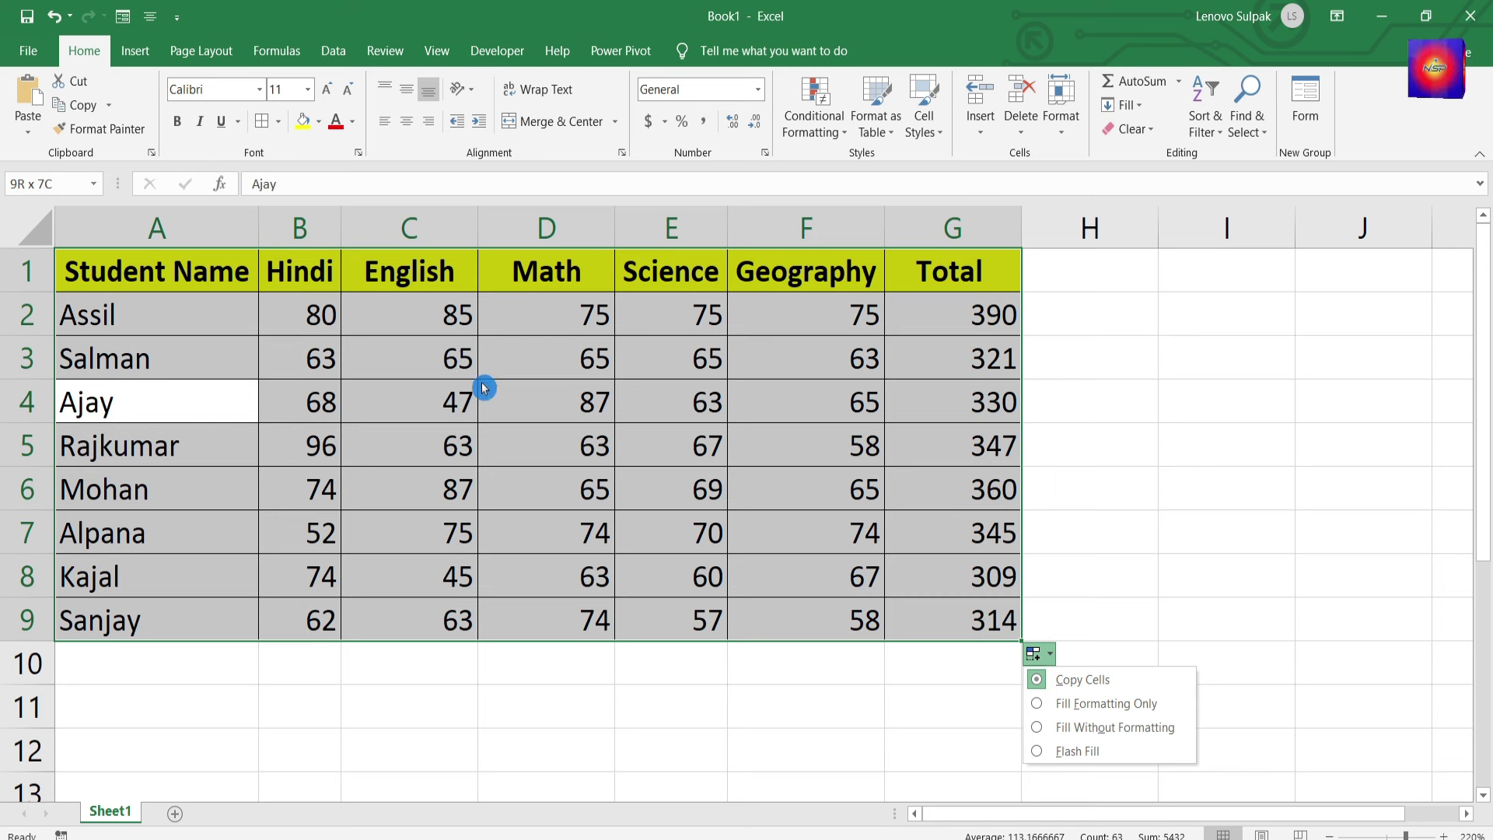
pyautogui.click(735, 502)
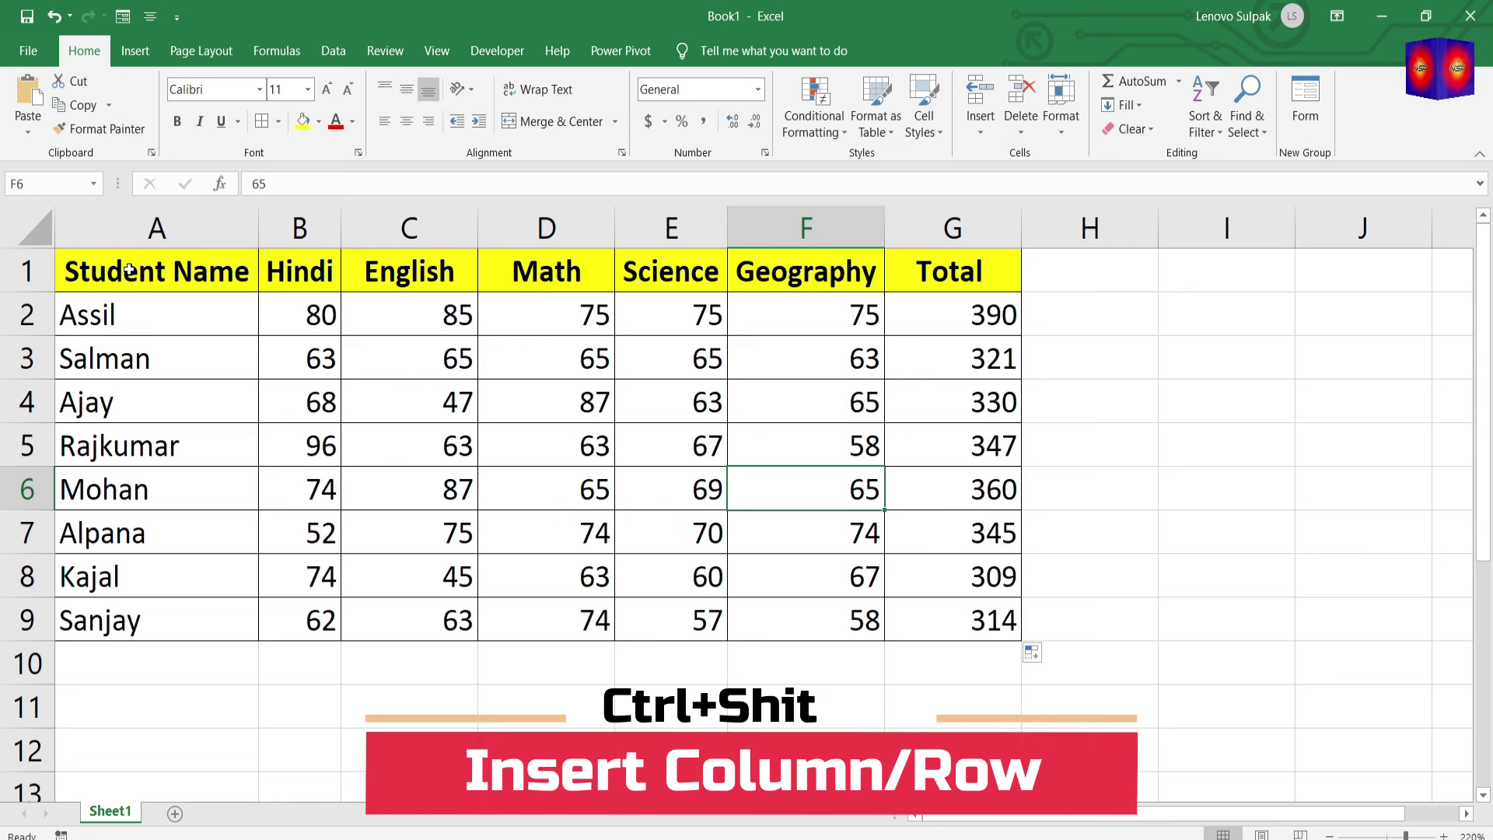
# Step: Select column A, then the Hindi, English, Math and Geography columns and row 3 by their headers
pyautogui.click(167, 221)
pyautogui.click(312, 223)
pyautogui.click(413, 226)
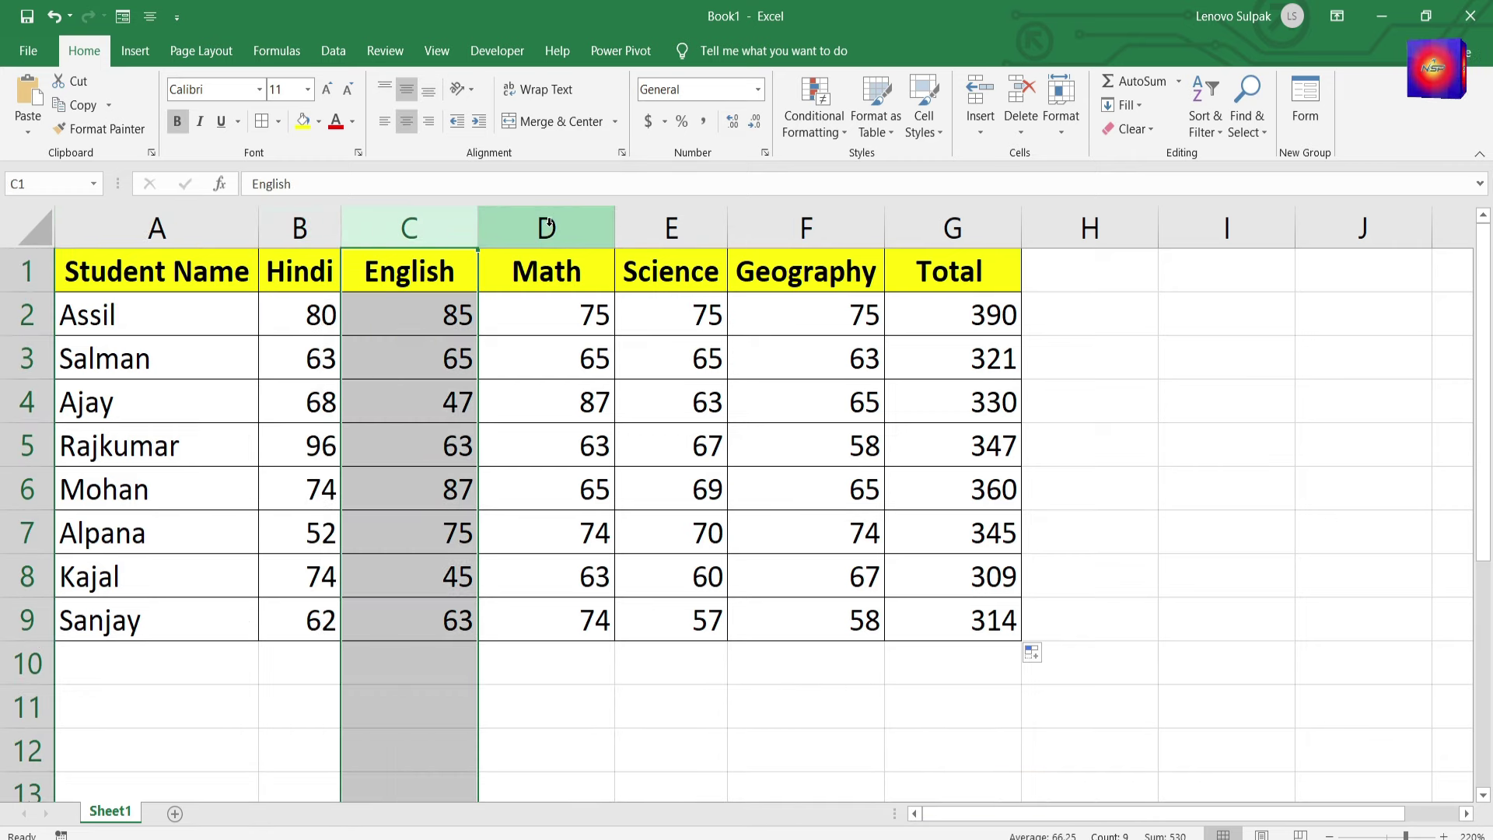
pyautogui.click(547, 226)
pyautogui.click(782, 234)
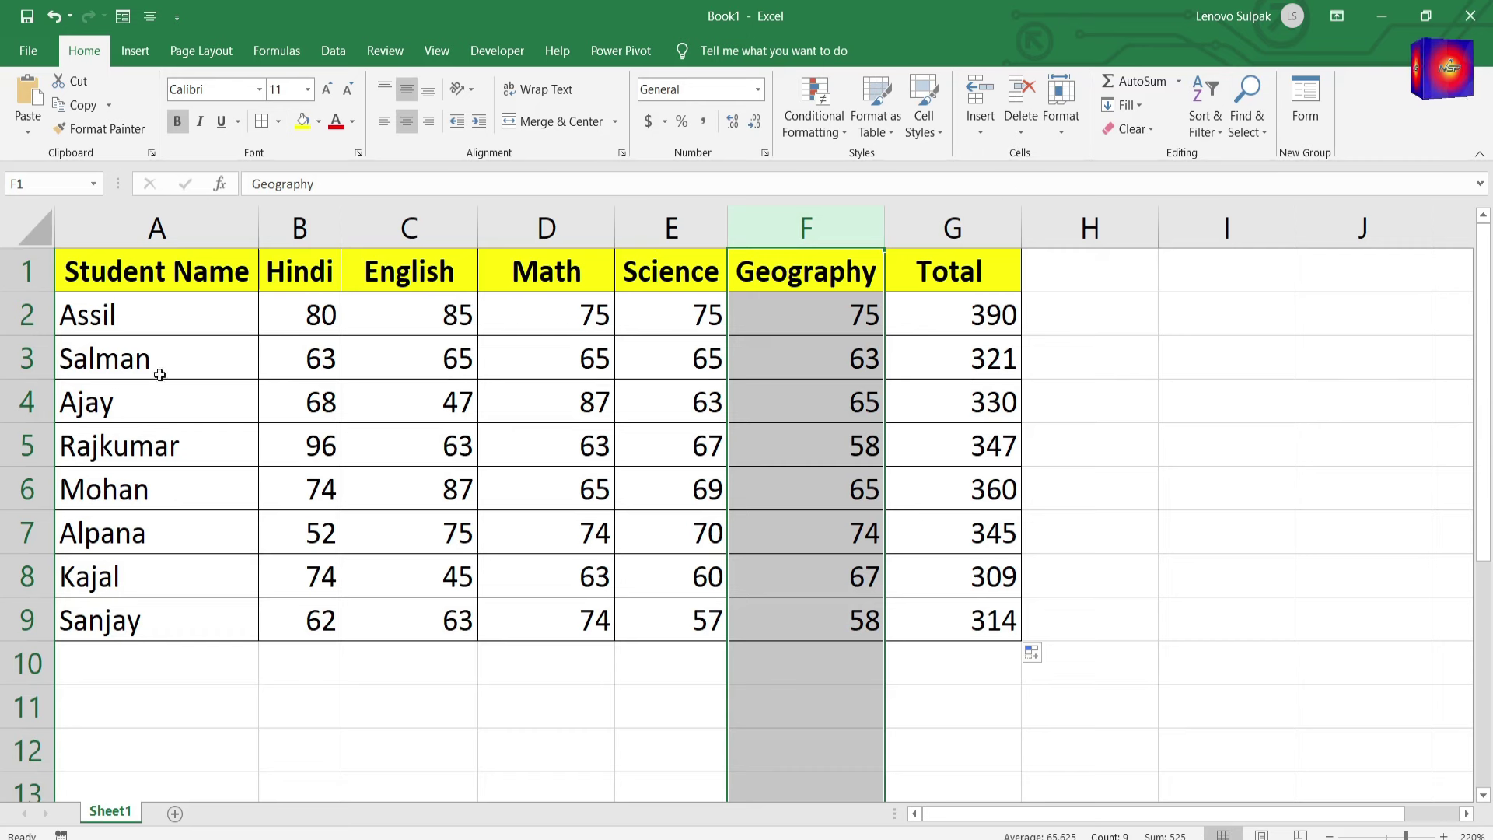
pyautogui.click(28, 358)
pyautogui.click(173, 440)
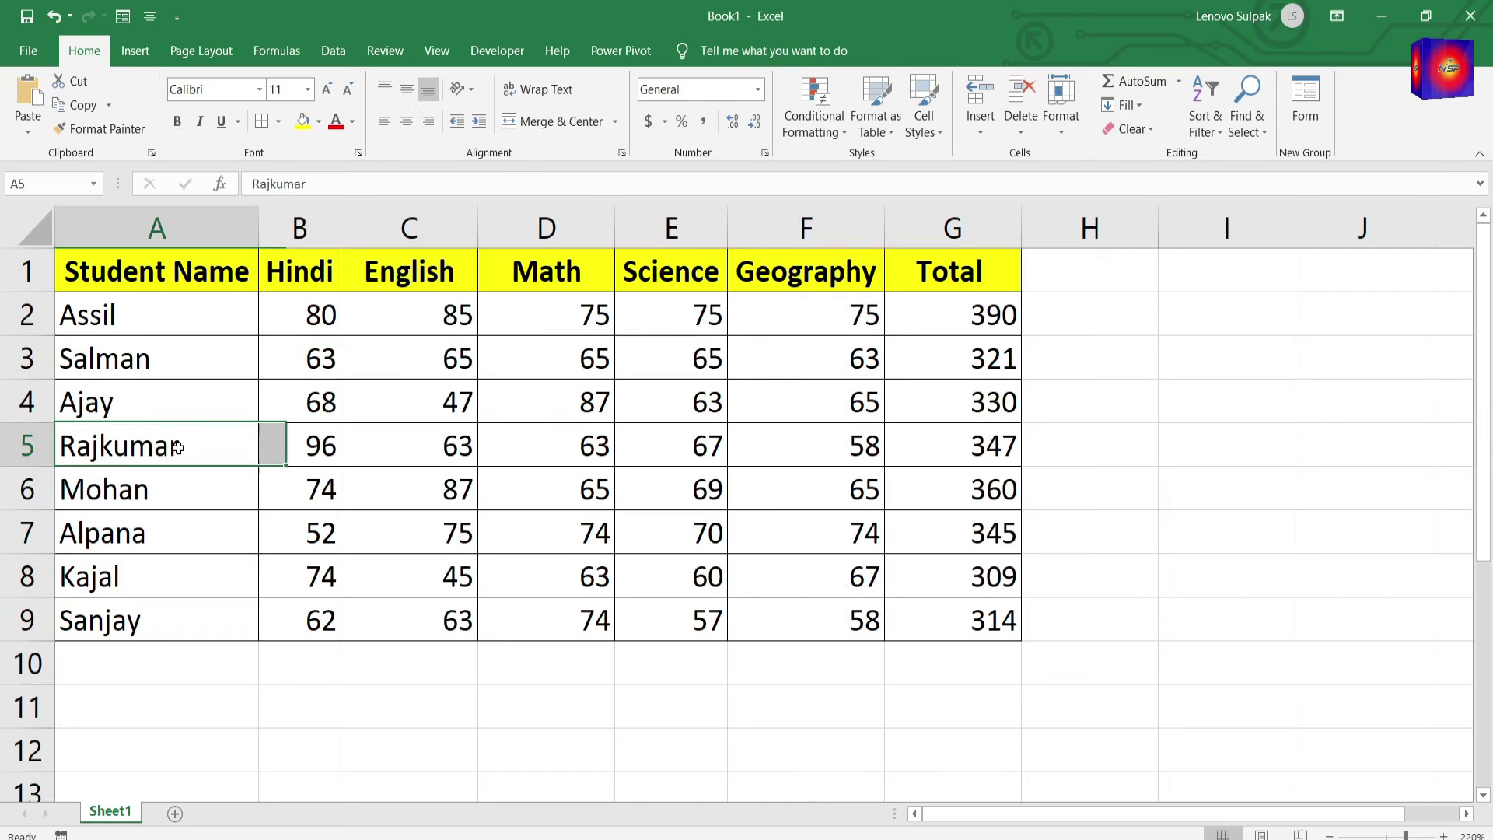
pyautogui.click(158, 272)
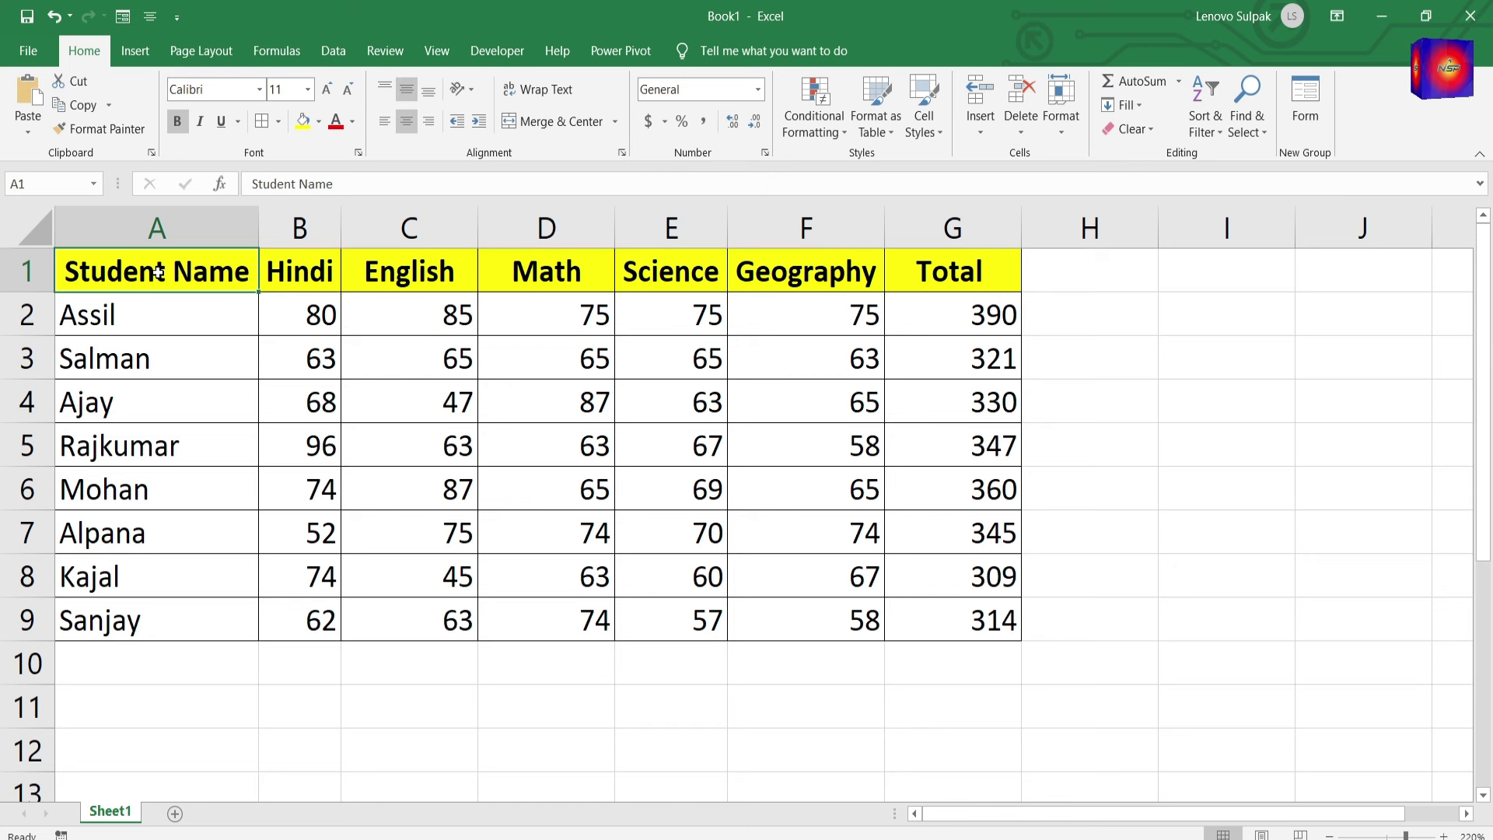
pyautogui.click(219, 409)
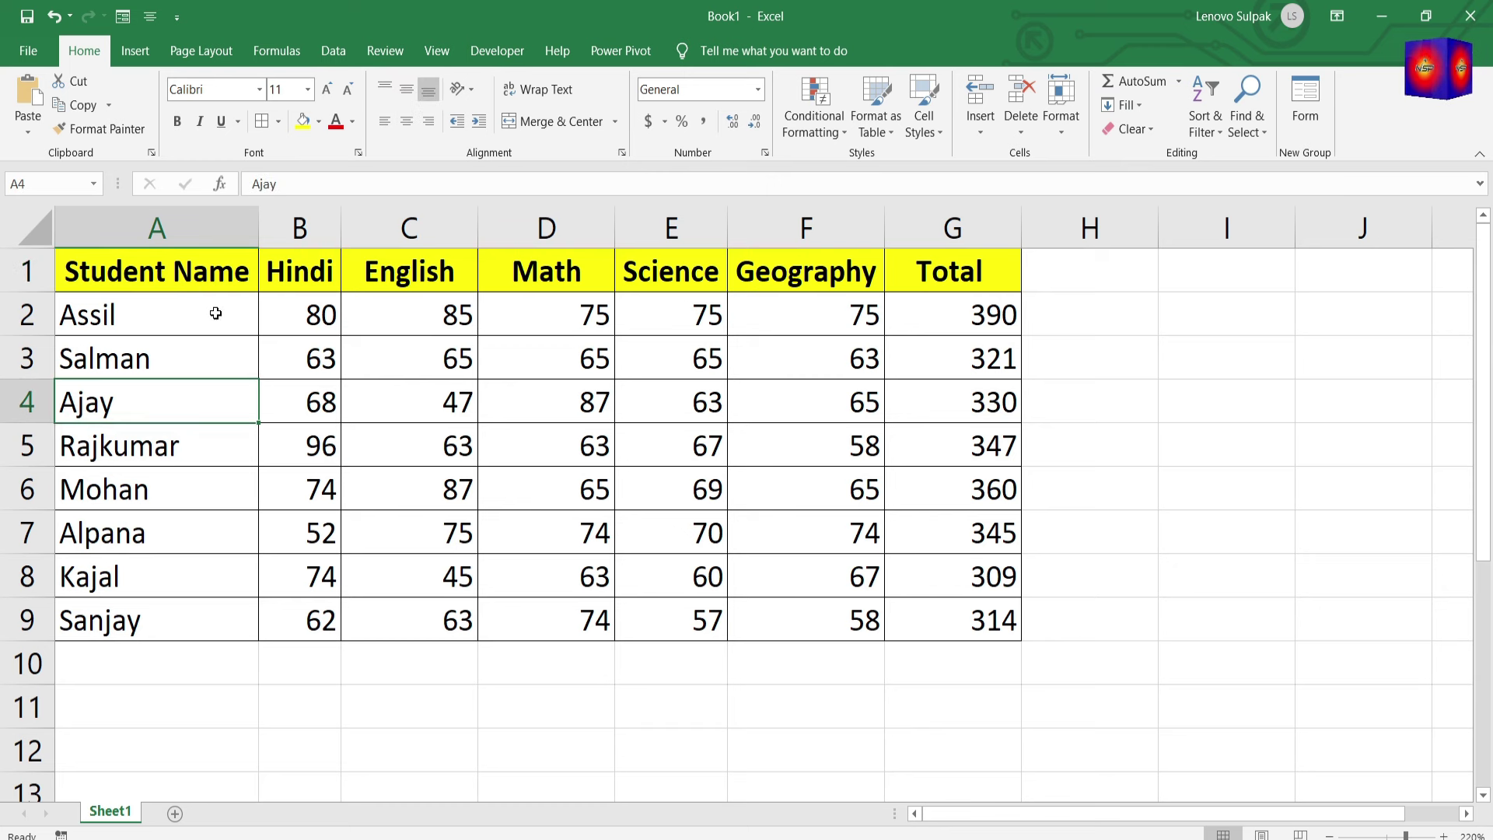
pyautogui.click(175, 267)
pyautogui.click(165, 229)
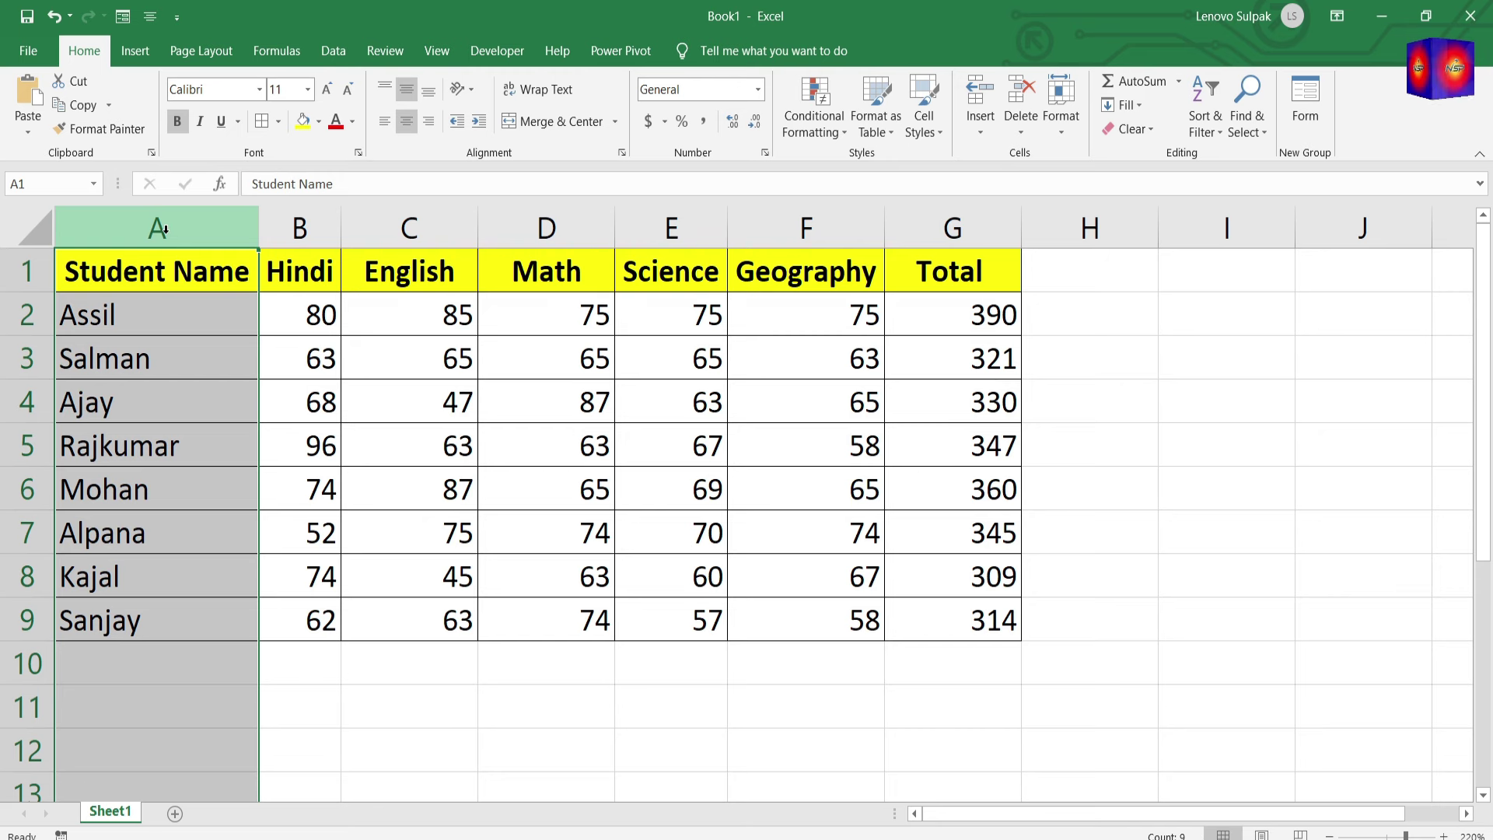
# Step: Insert a new column A with Ctrl+Shift+= and enter the header 'Roll No' in A1
pyautogui.hotkey('ctrl', 'shift', '+')
pyautogui.click(131, 412)
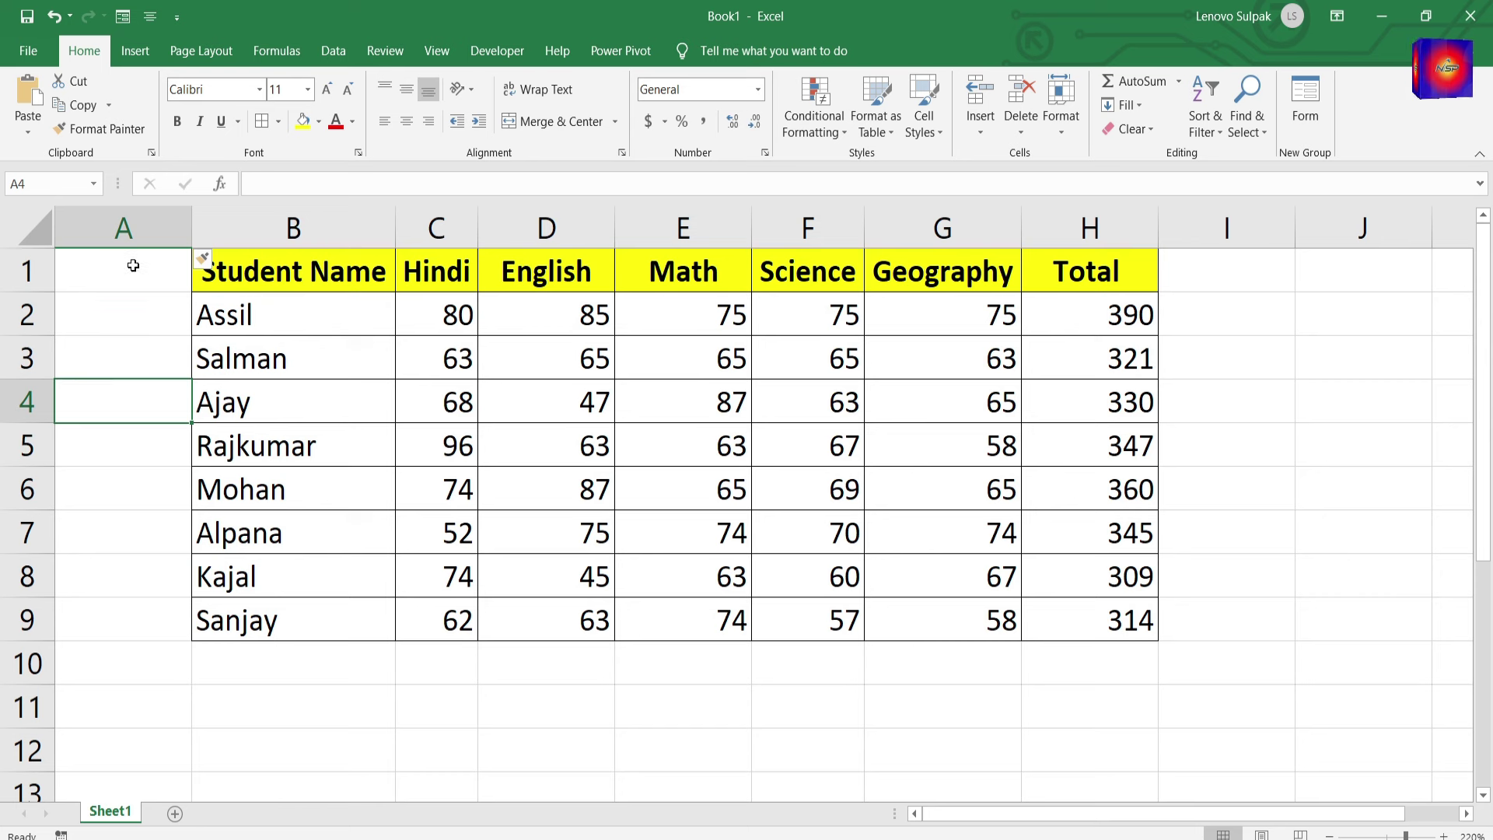
pyautogui.click(133, 265)
pyautogui.write('Roll ')
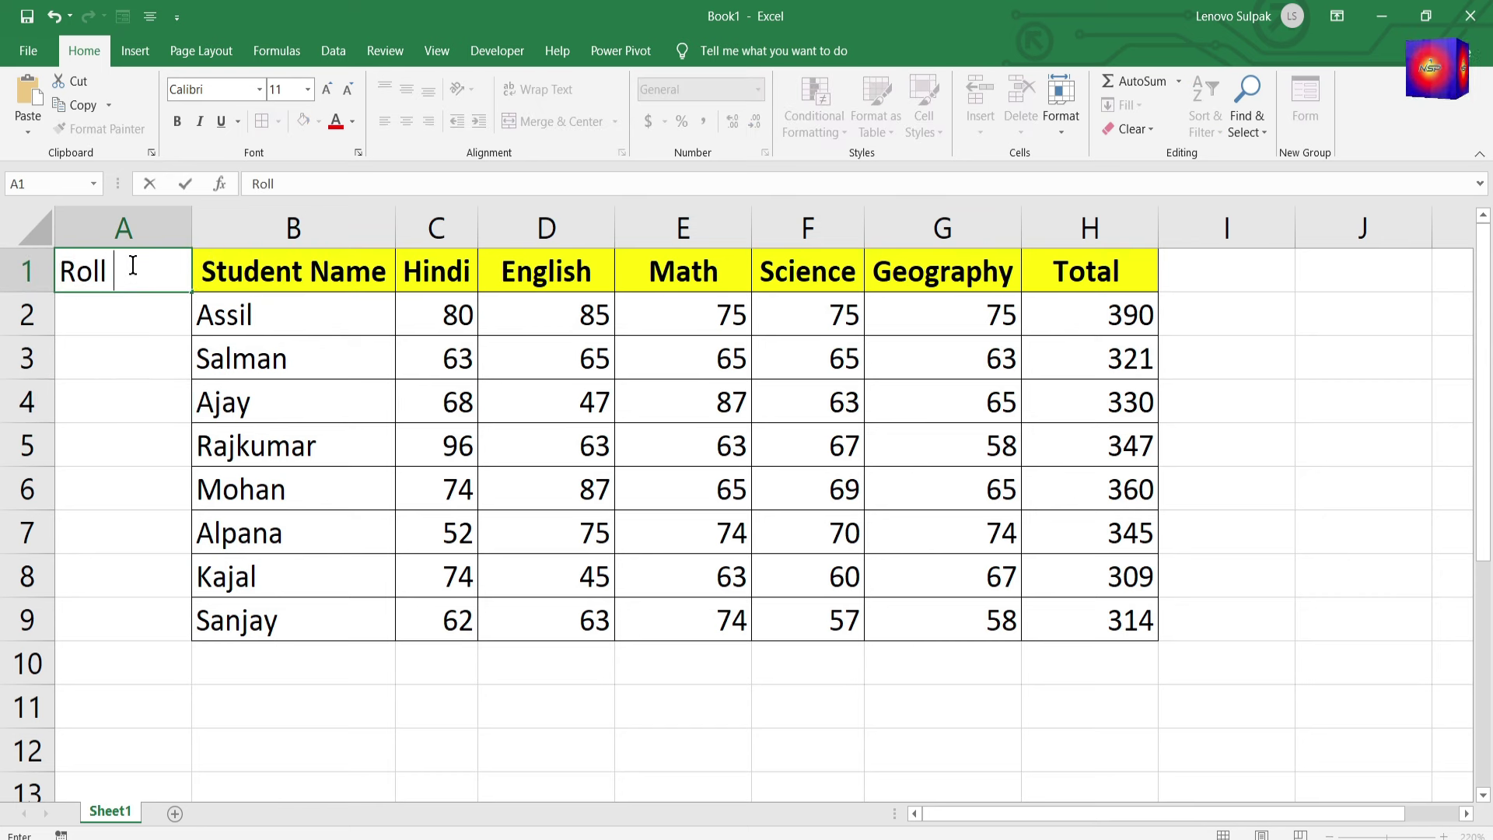
pyautogui.write('No')
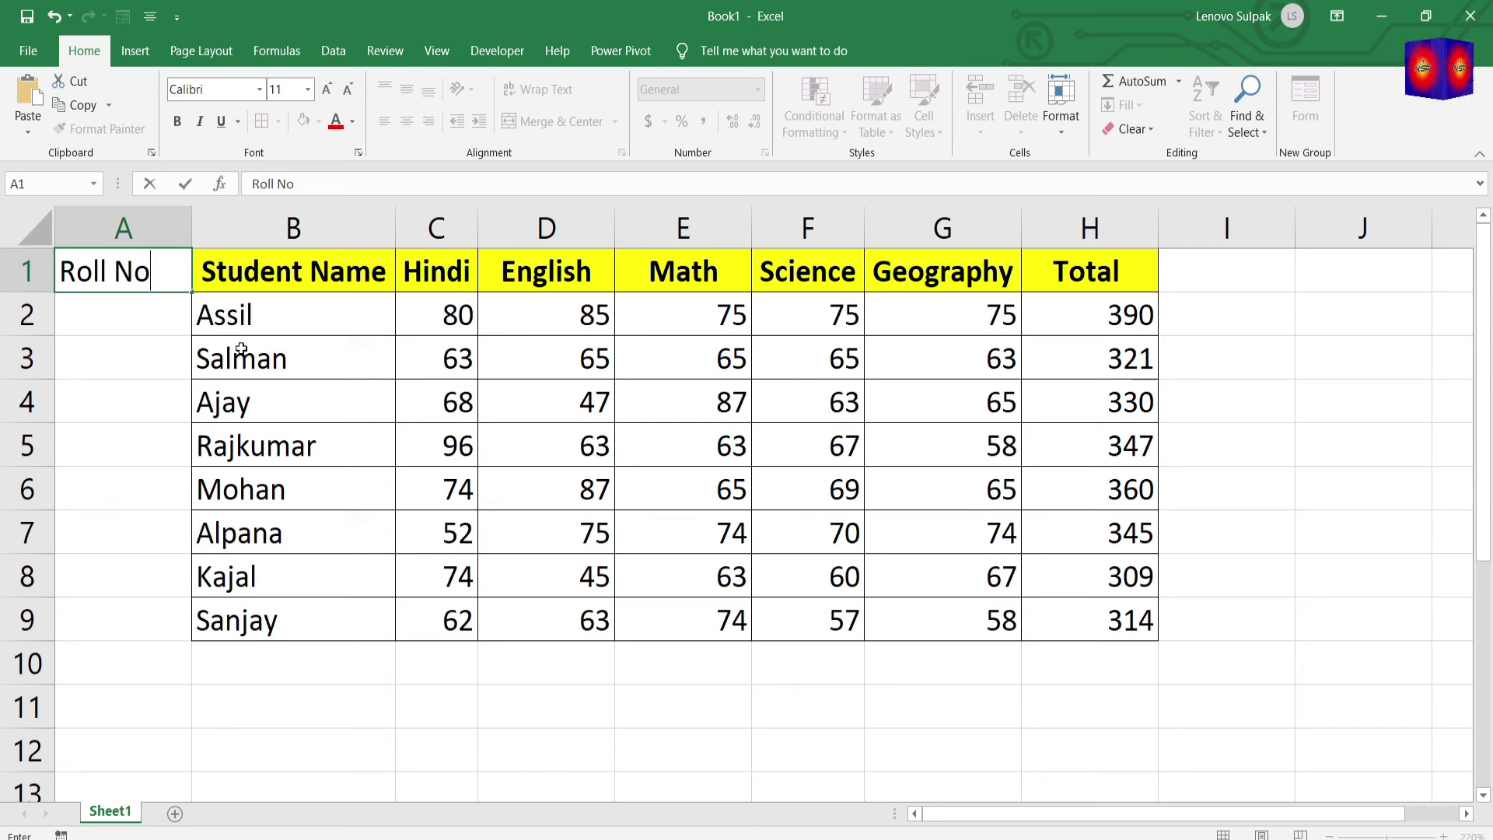
pyautogui.click(240, 347)
# Step: Make the Roll No header bold with yellow fill and add all borders to A1:A9
pyautogui.click(160, 277)
pyautogui.hotkey('ctrl', 'b')
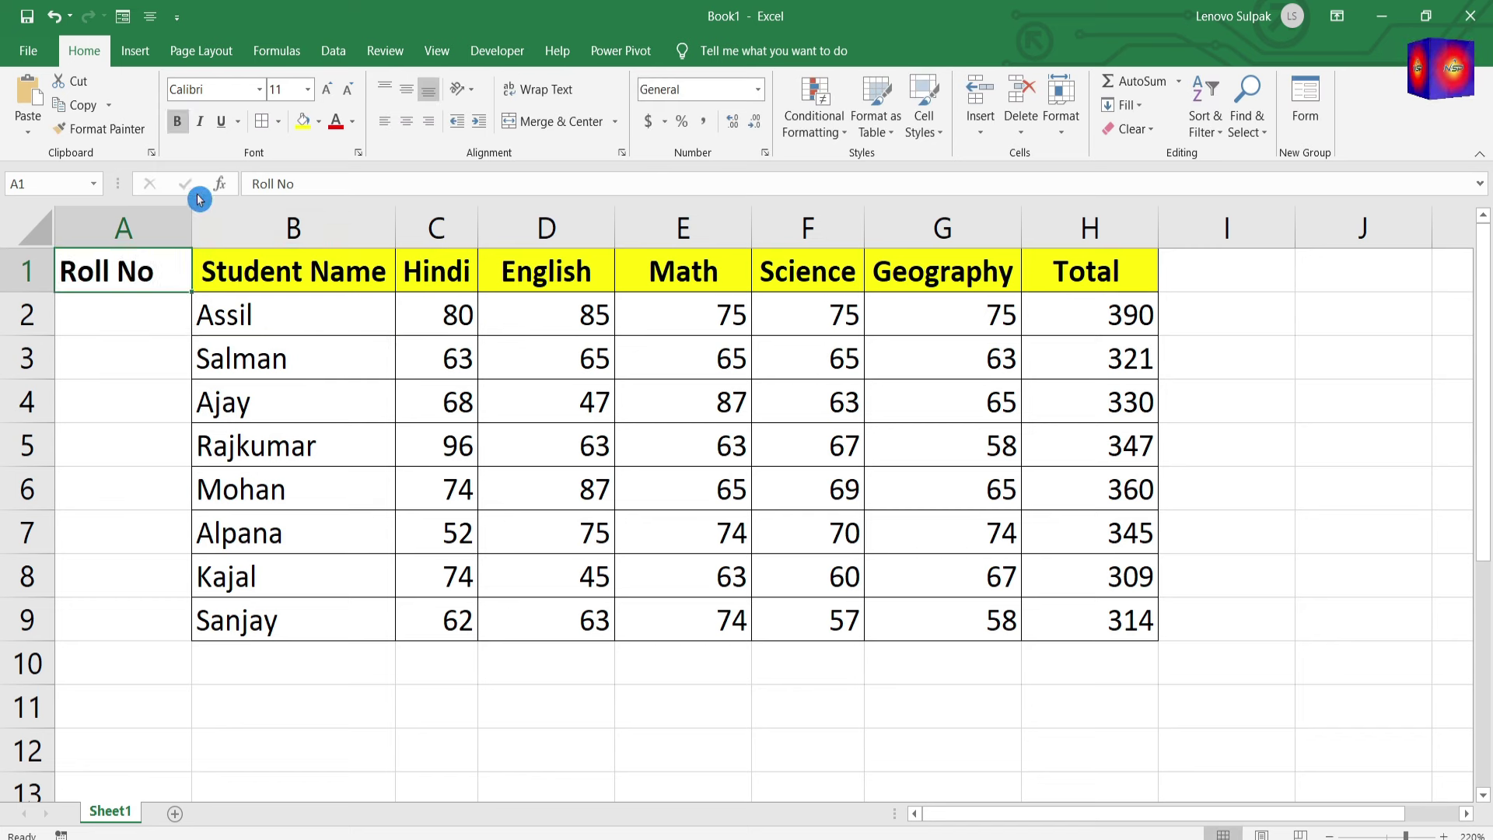
pyautogui.click(303, 121)
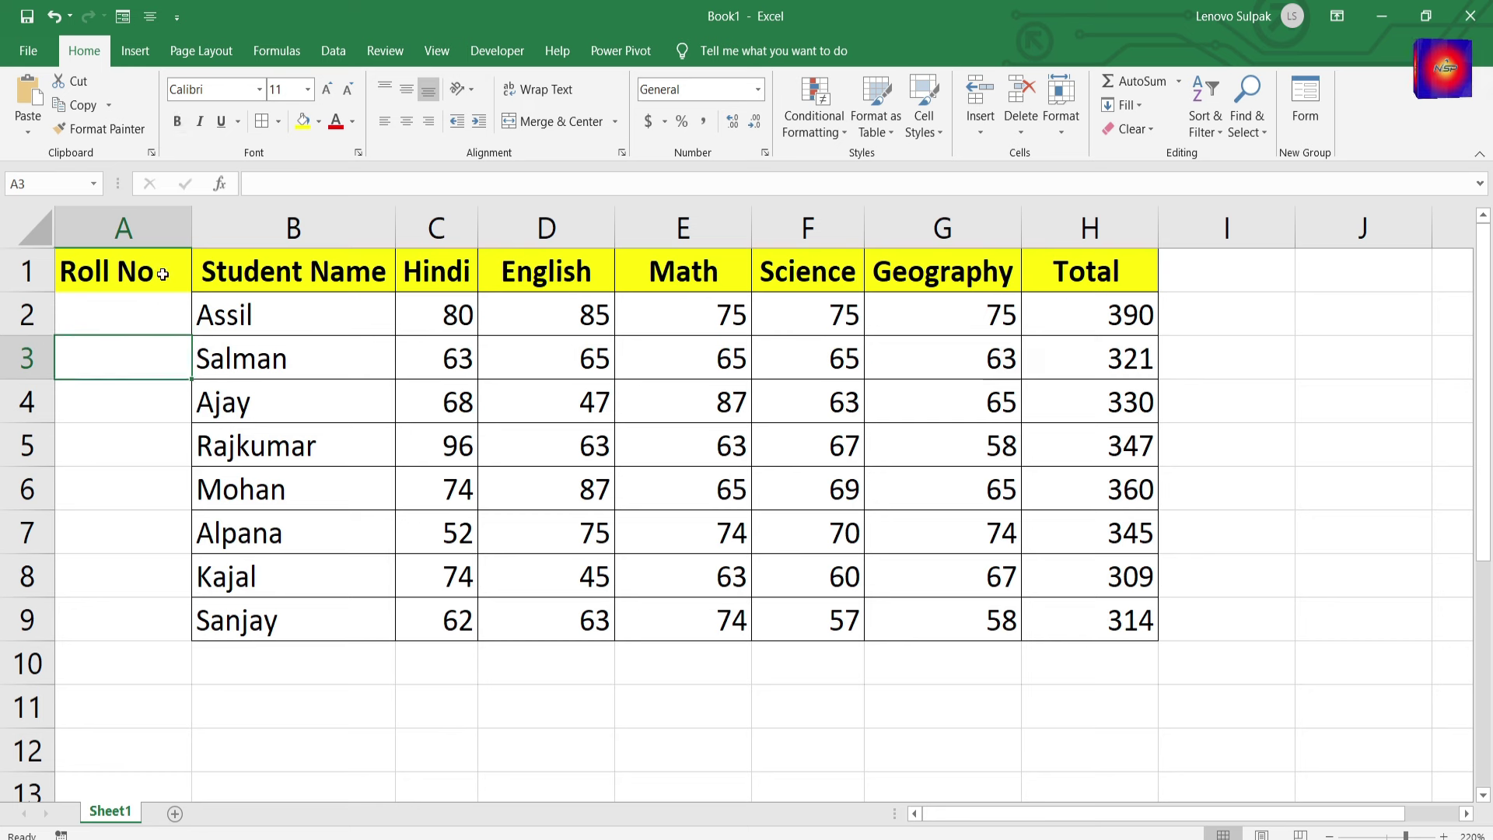
pyautogui.moveTo(161, 273); pyautogui.dragTo(163, 620)
pyautogui.click(260, 123)
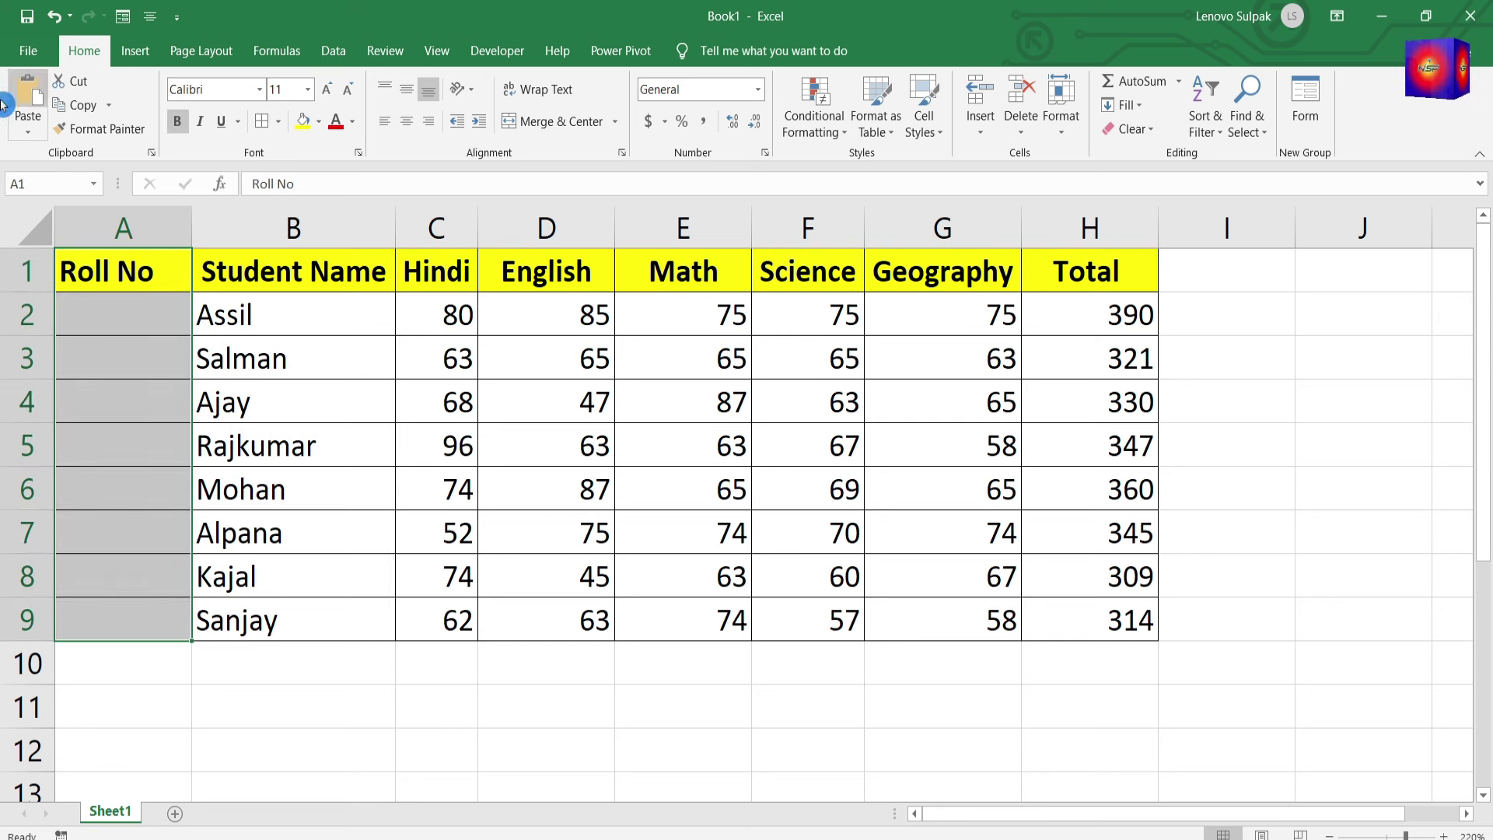
# Step: Insert a blank row 3 above Salman's marks using Ctrl+Shift+=
pyautogui.click(118, 420)
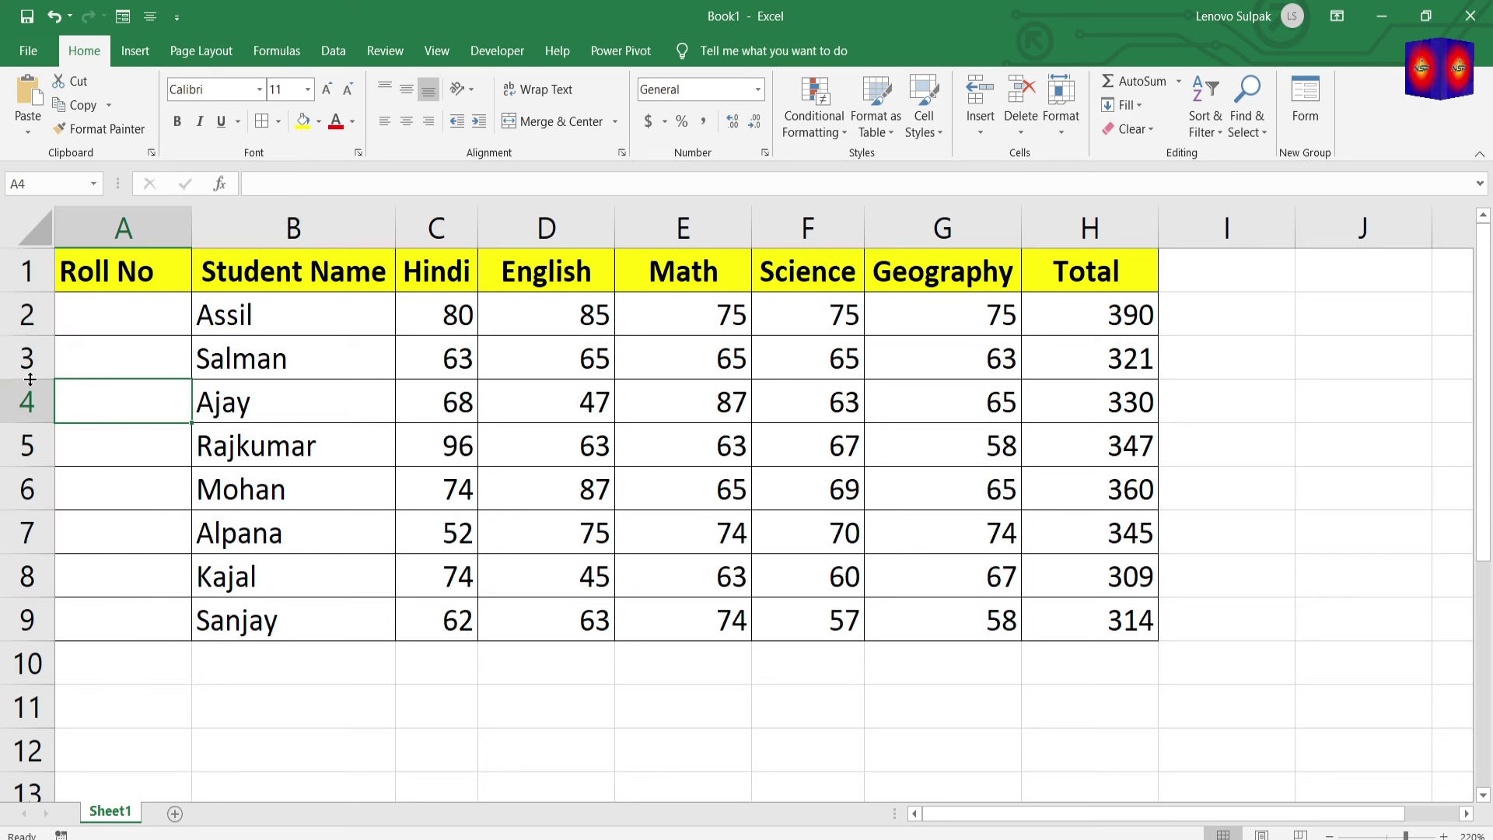
pyautogui.hotkey('shift', 'space')
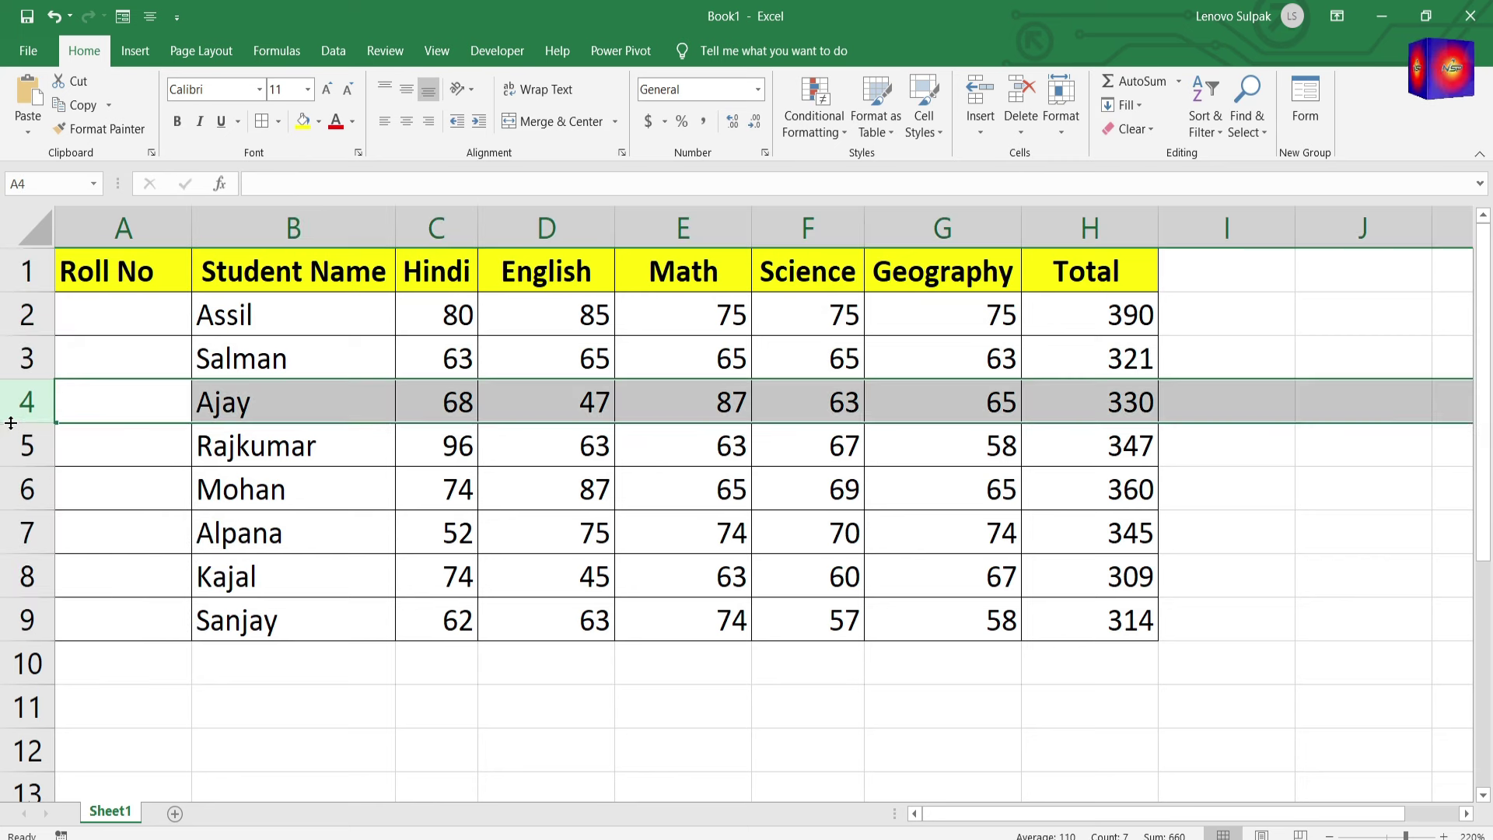
pyautogui.click(434, 544)
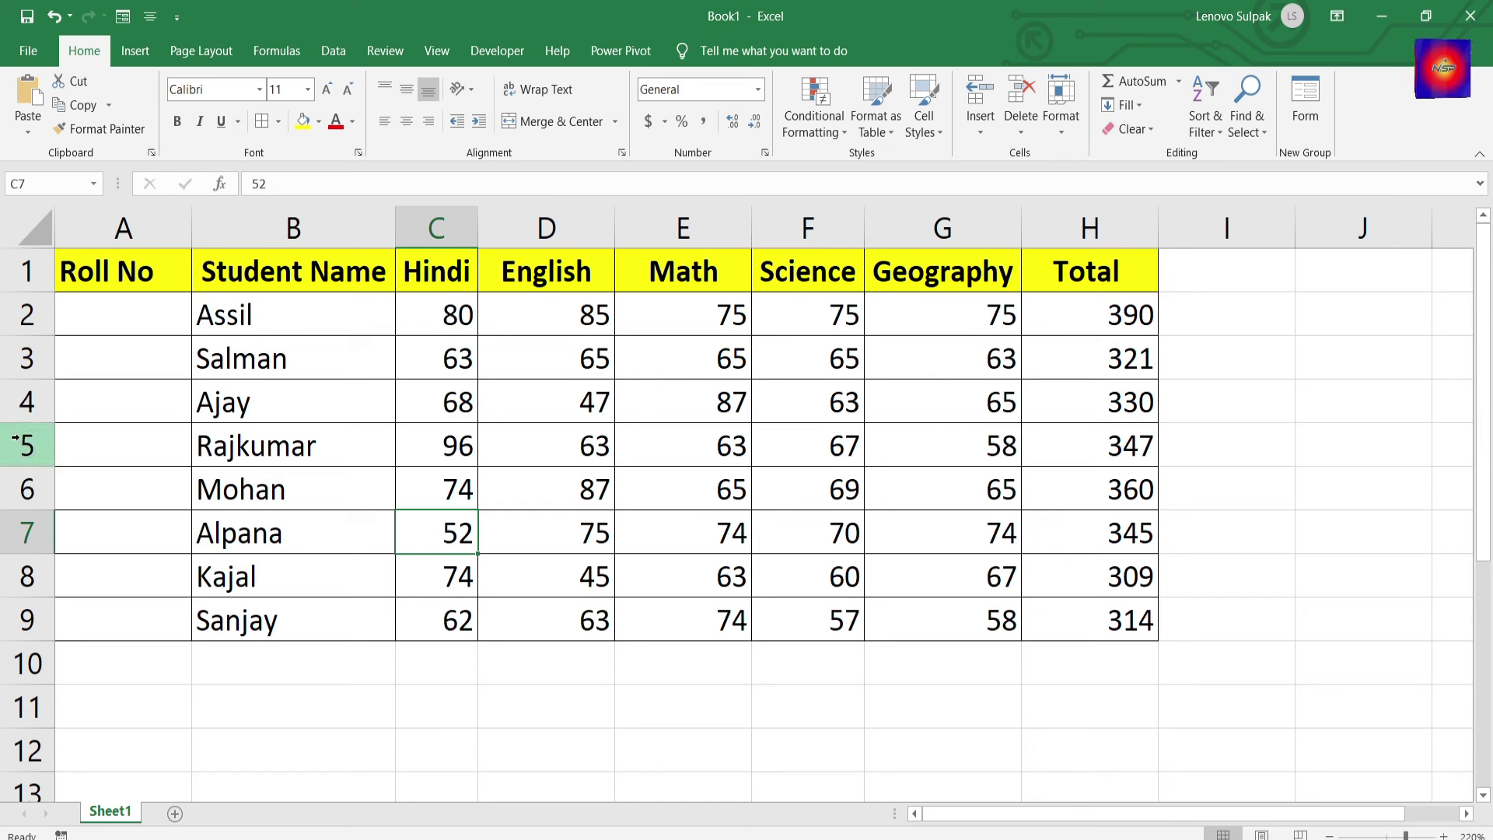
pyautogui.click(28, 363)
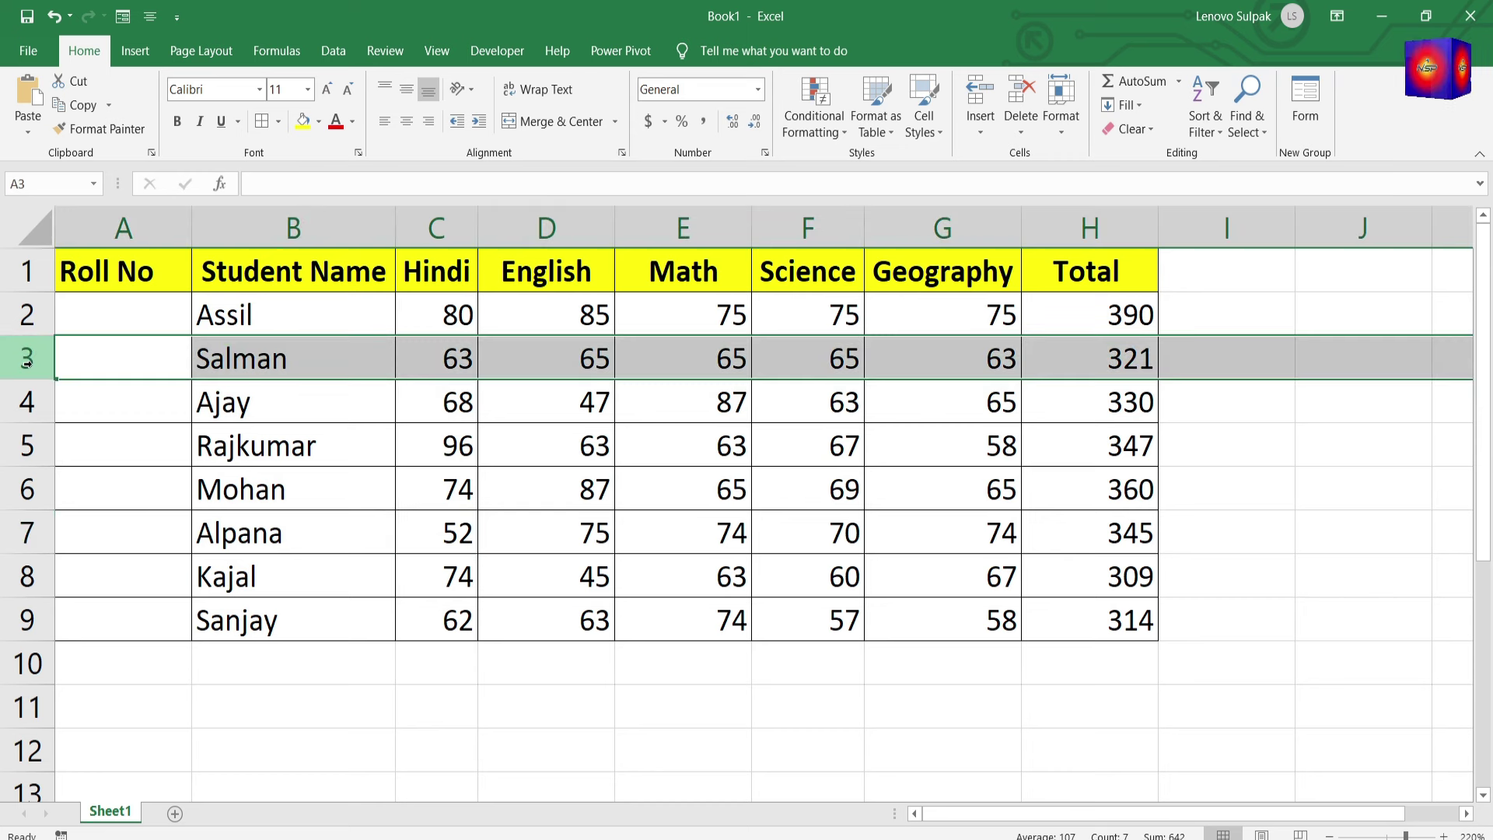
pyautogui.hotkey('ctrl', 'shift', '+')
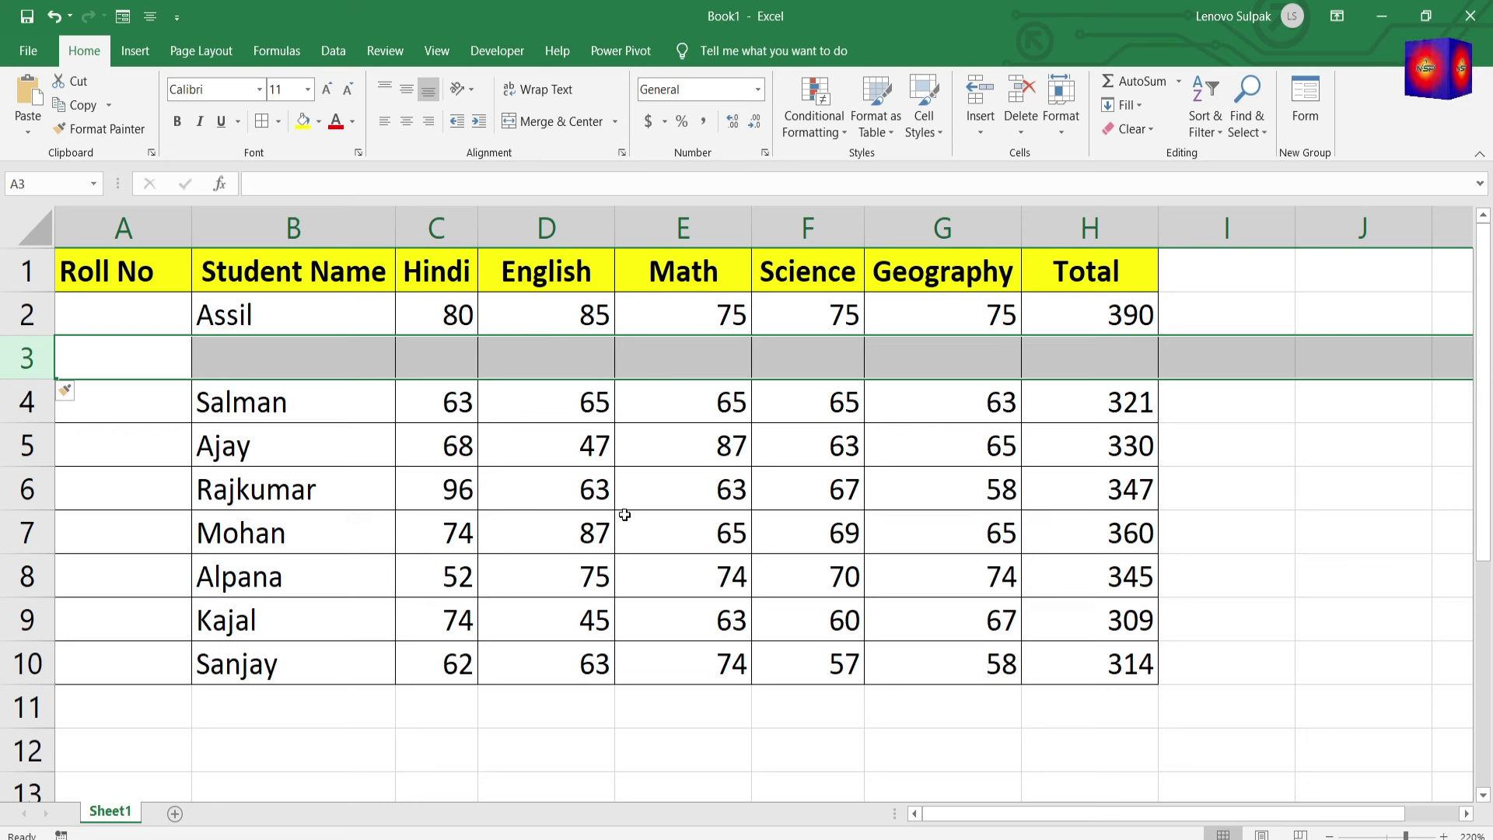
pyautogui.click(433, 574)
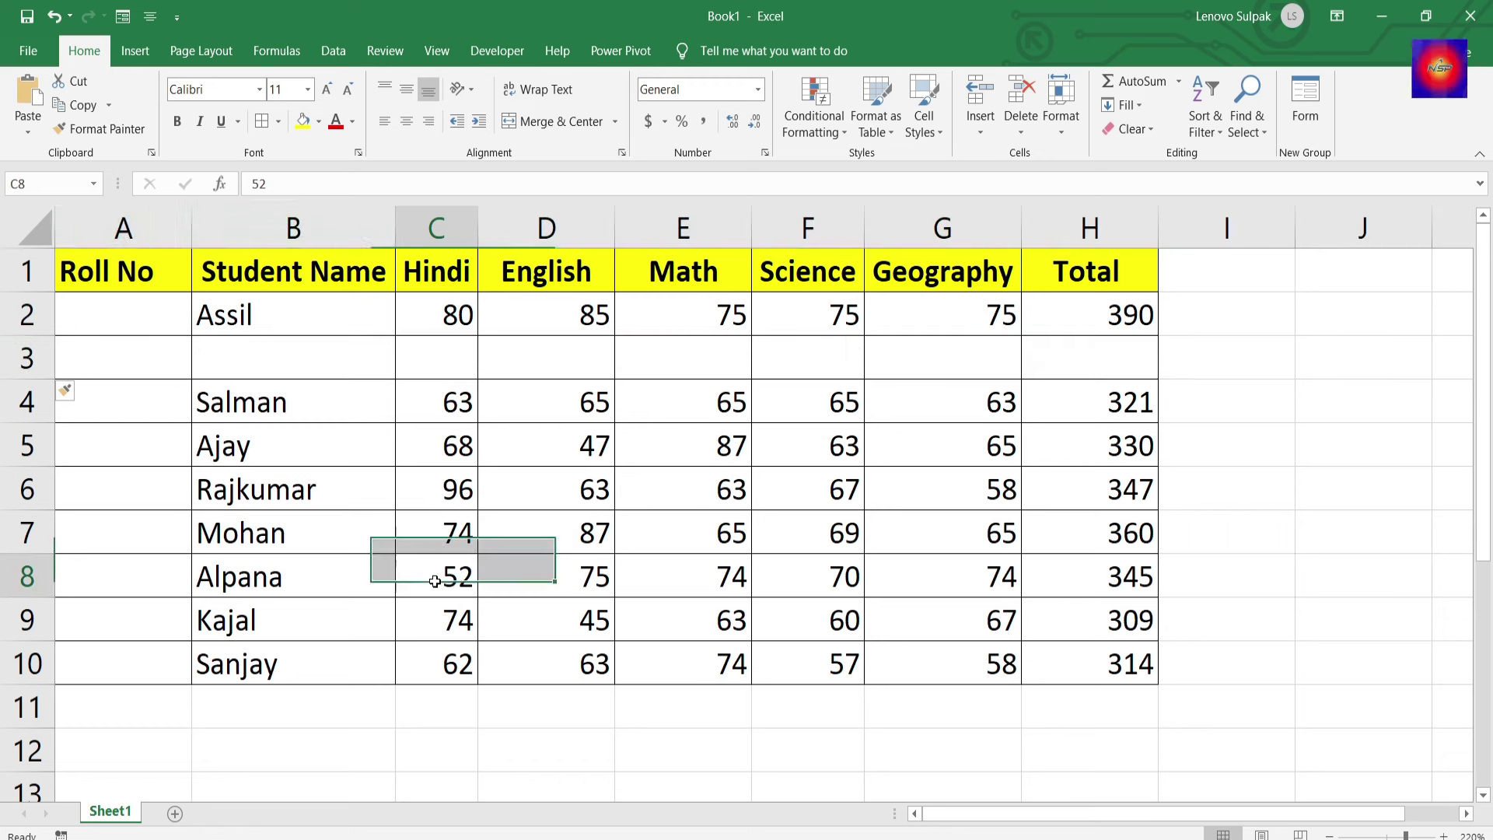
pyautogui.click(121, 213)
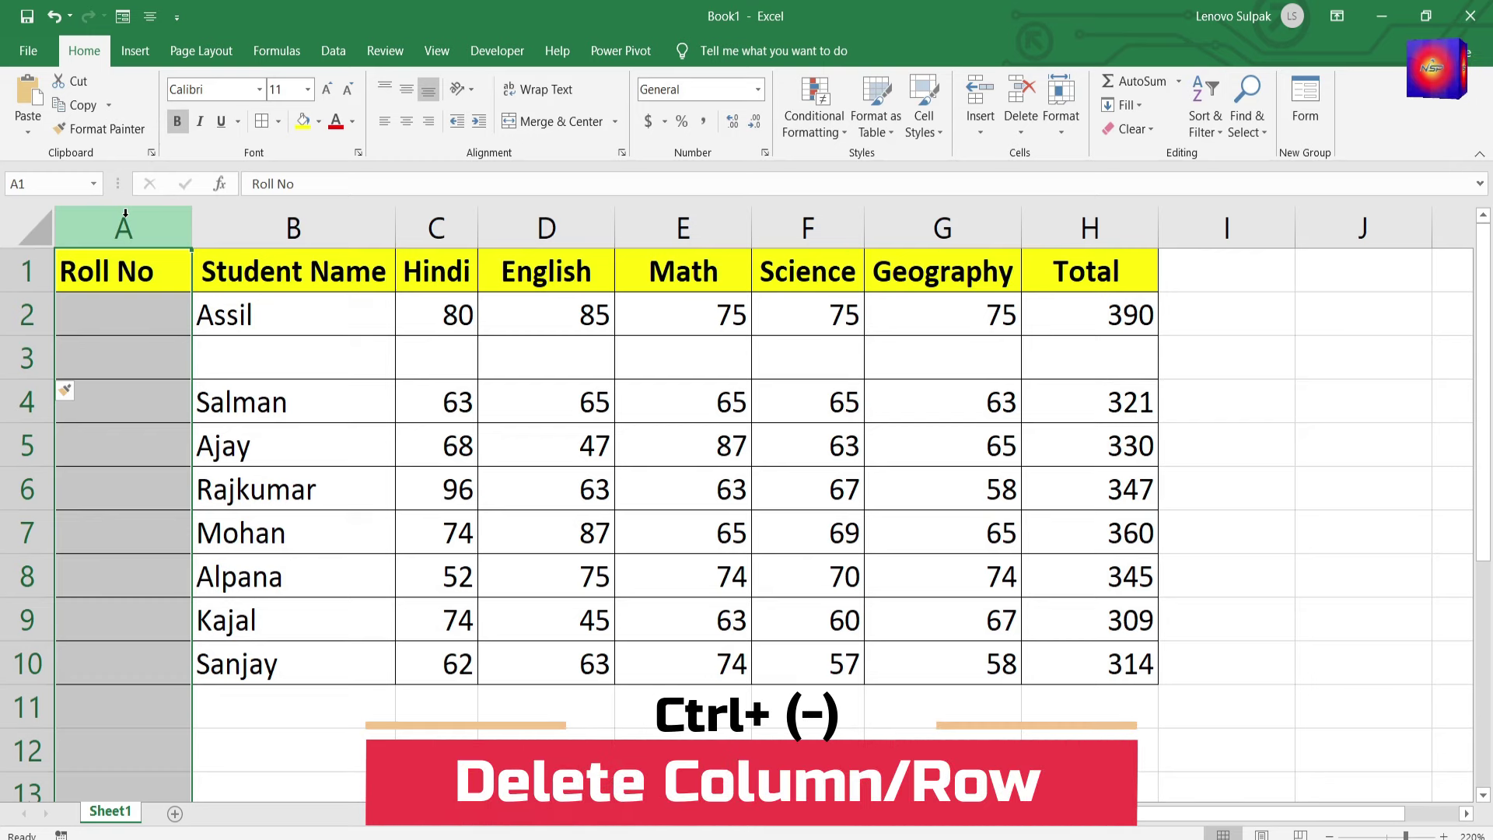
# Step: Delete the empty Roll No column and the blank row 3 with Ctrl+-
pyautogui.hotkey('ctrl', '-')
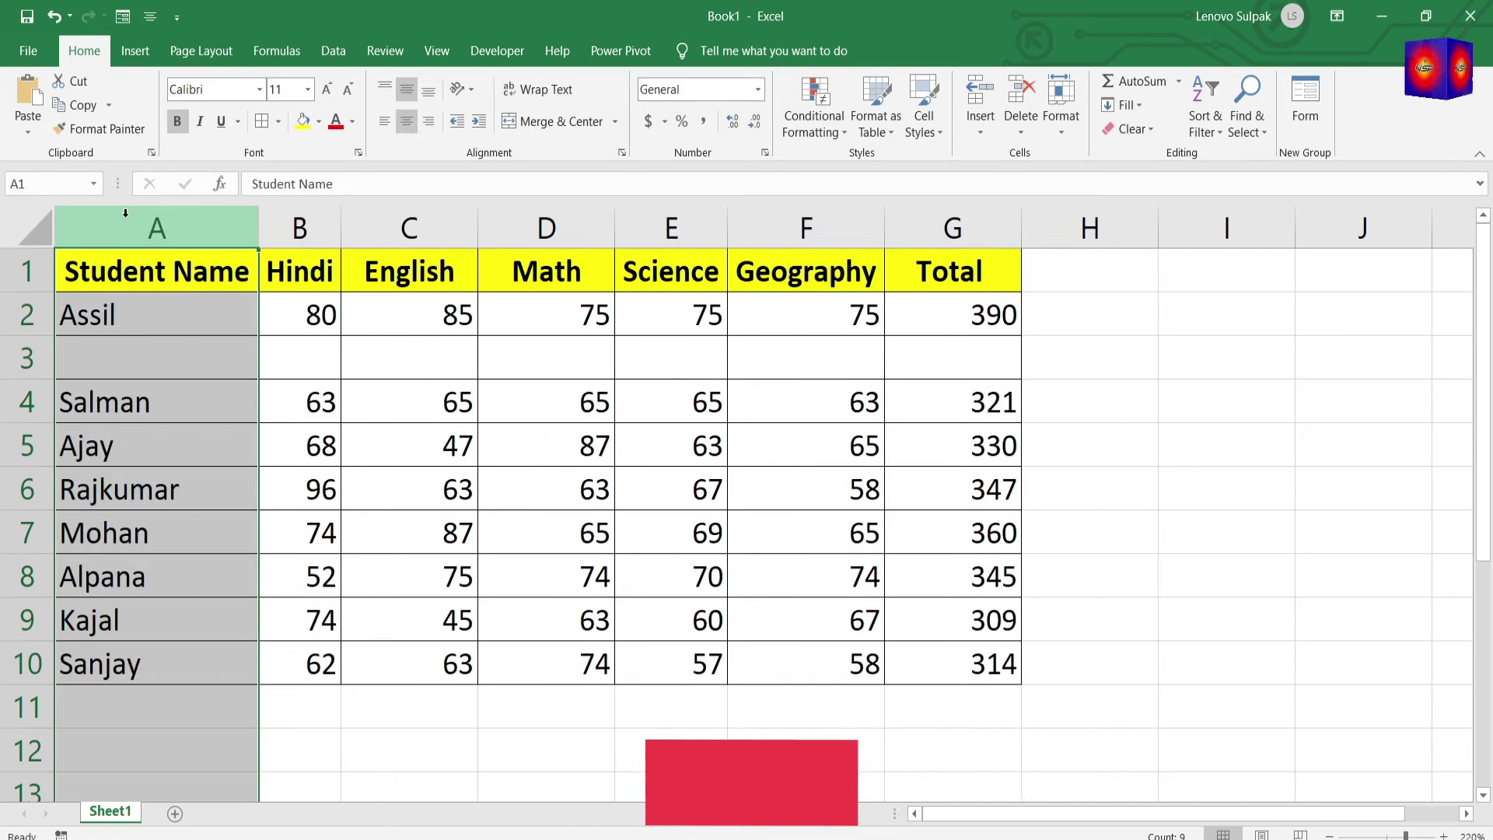
pyautogui.click(26, 357)
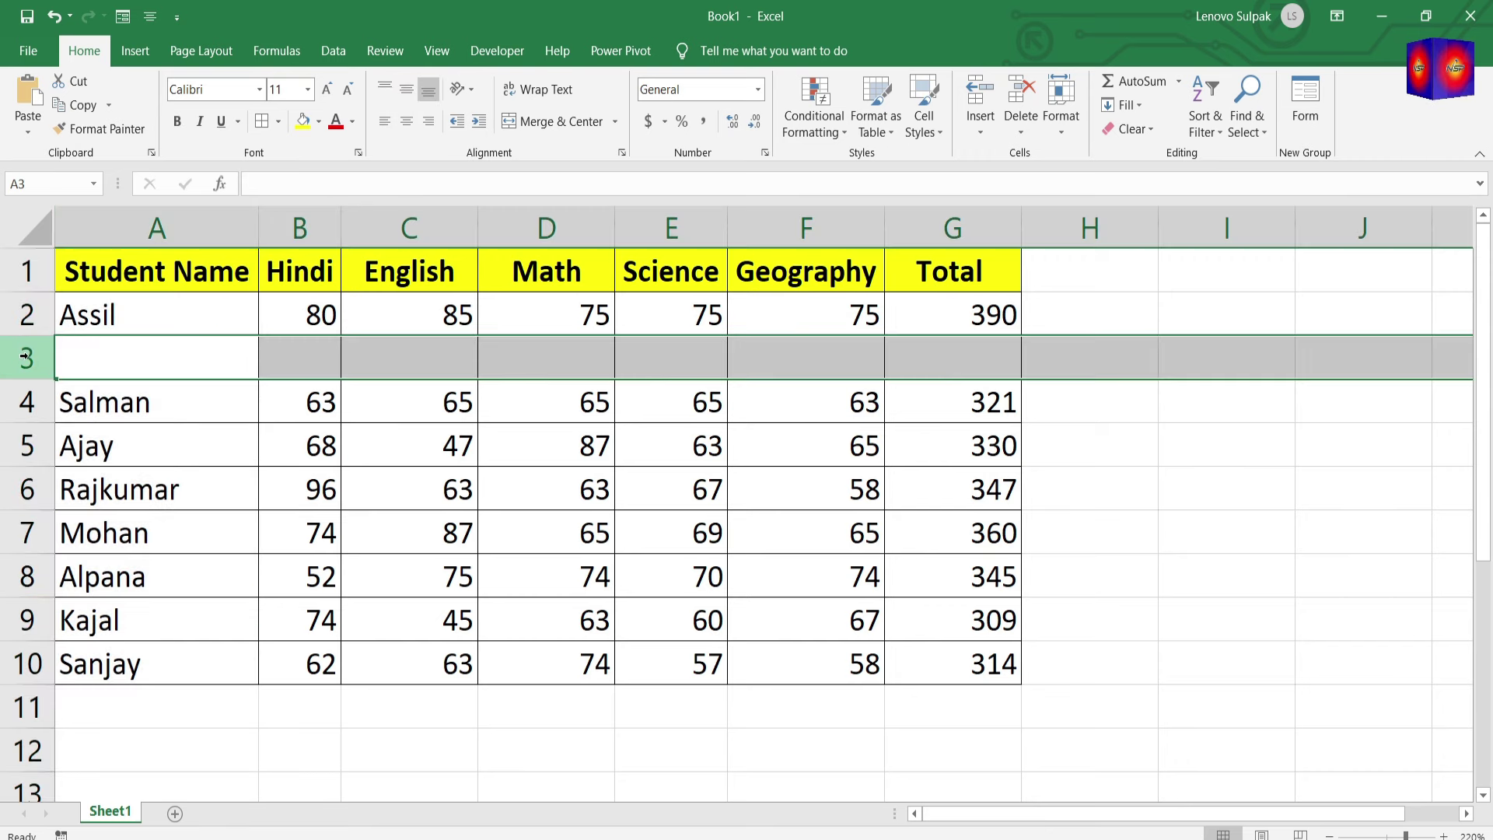
pyautogui.hotkey('ctrl', '-')
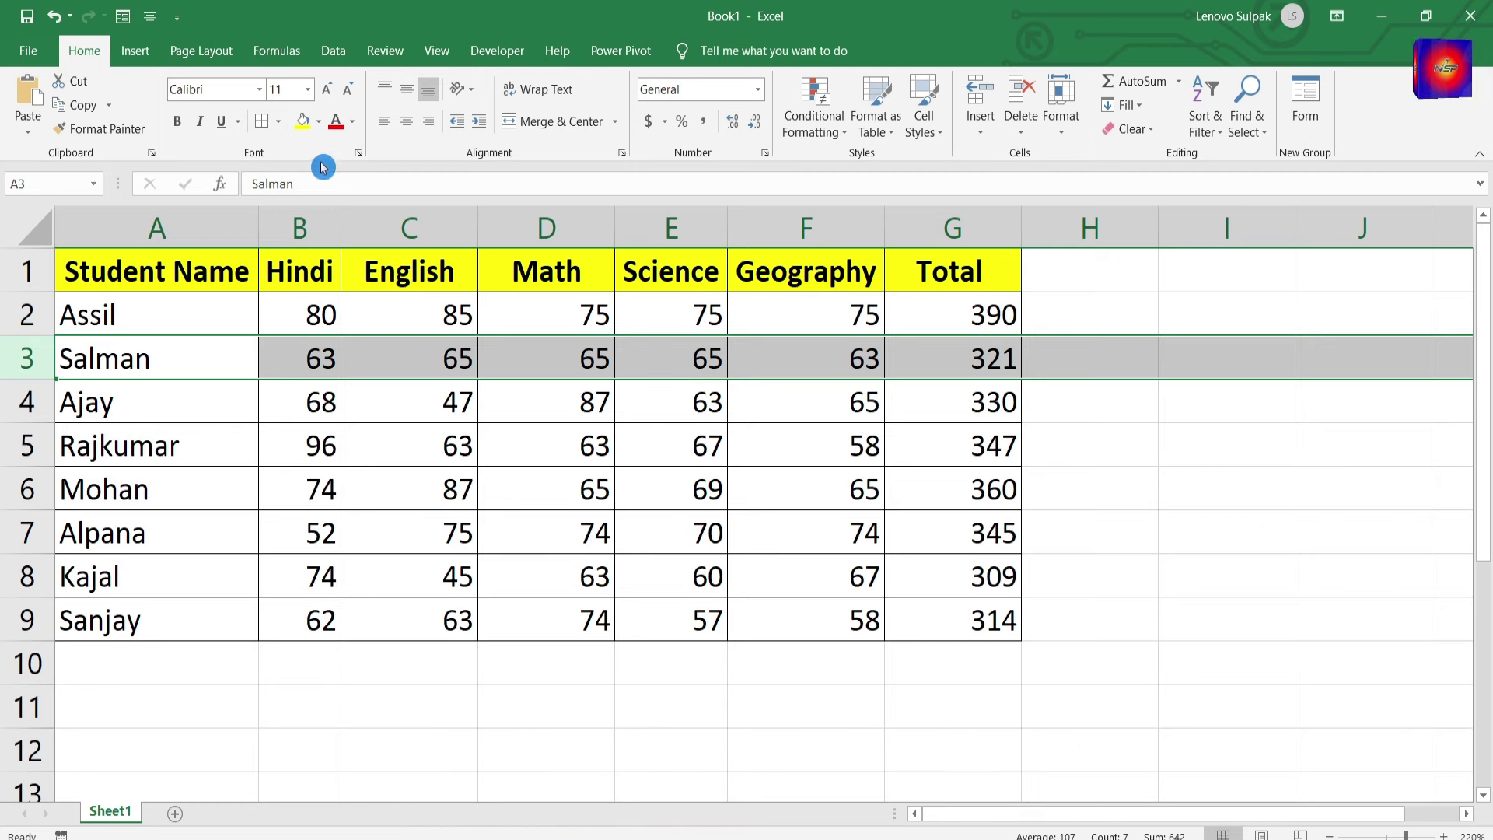
# Step: Create two new blank workbooks, Book2 and Book3
pyautogui.click(28, 50)
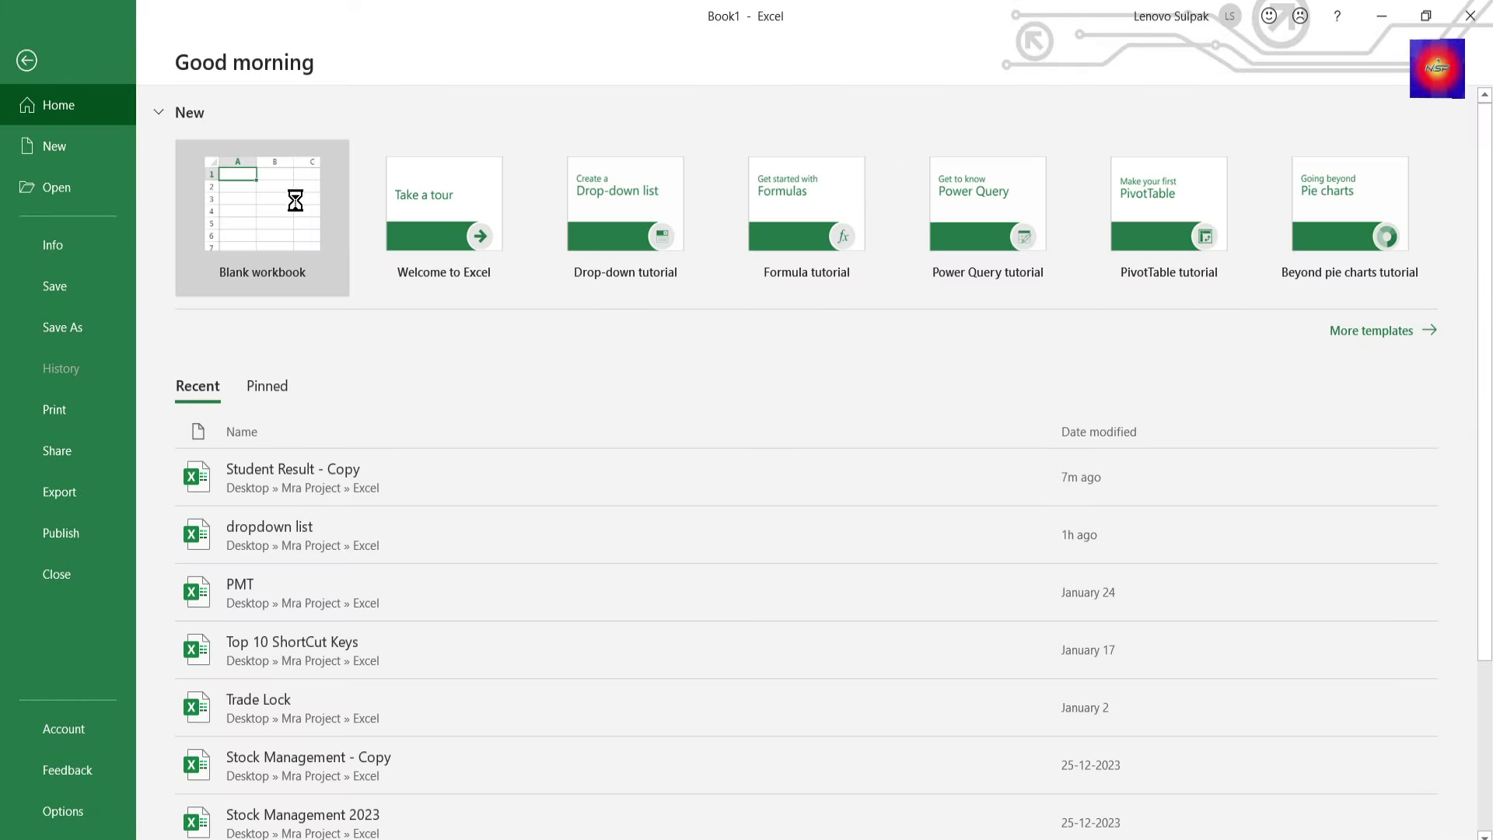
pyautogui.click(293, 194)
pyautogui.click(35, 54)
pyautogui.click(241, 206)
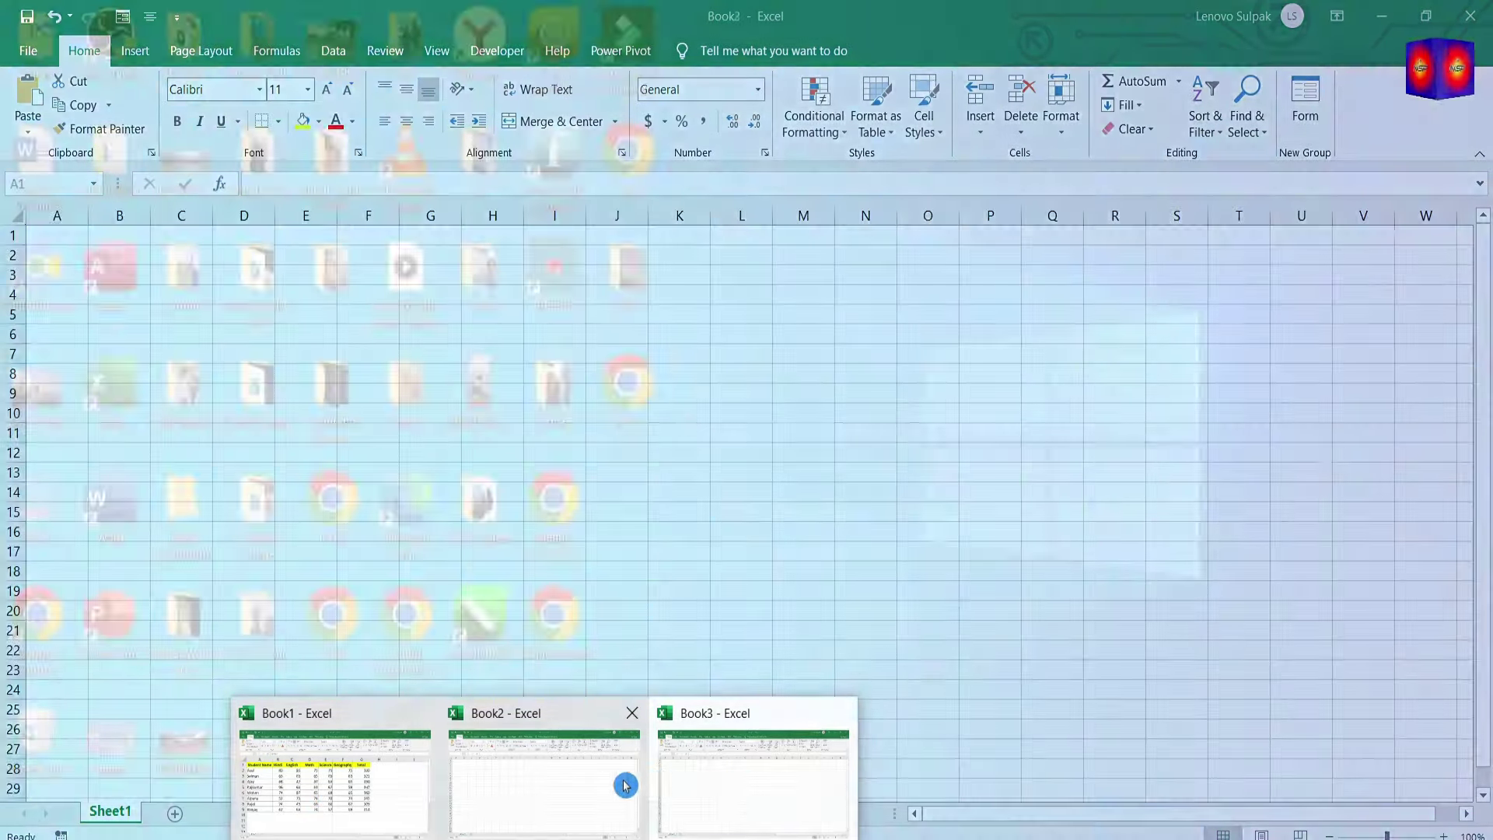
# Step: Draw a large rectangle across roughly D6 to J21 in Book2
pyautogui.click(624, 786)
pyautogui.click(430, 333)
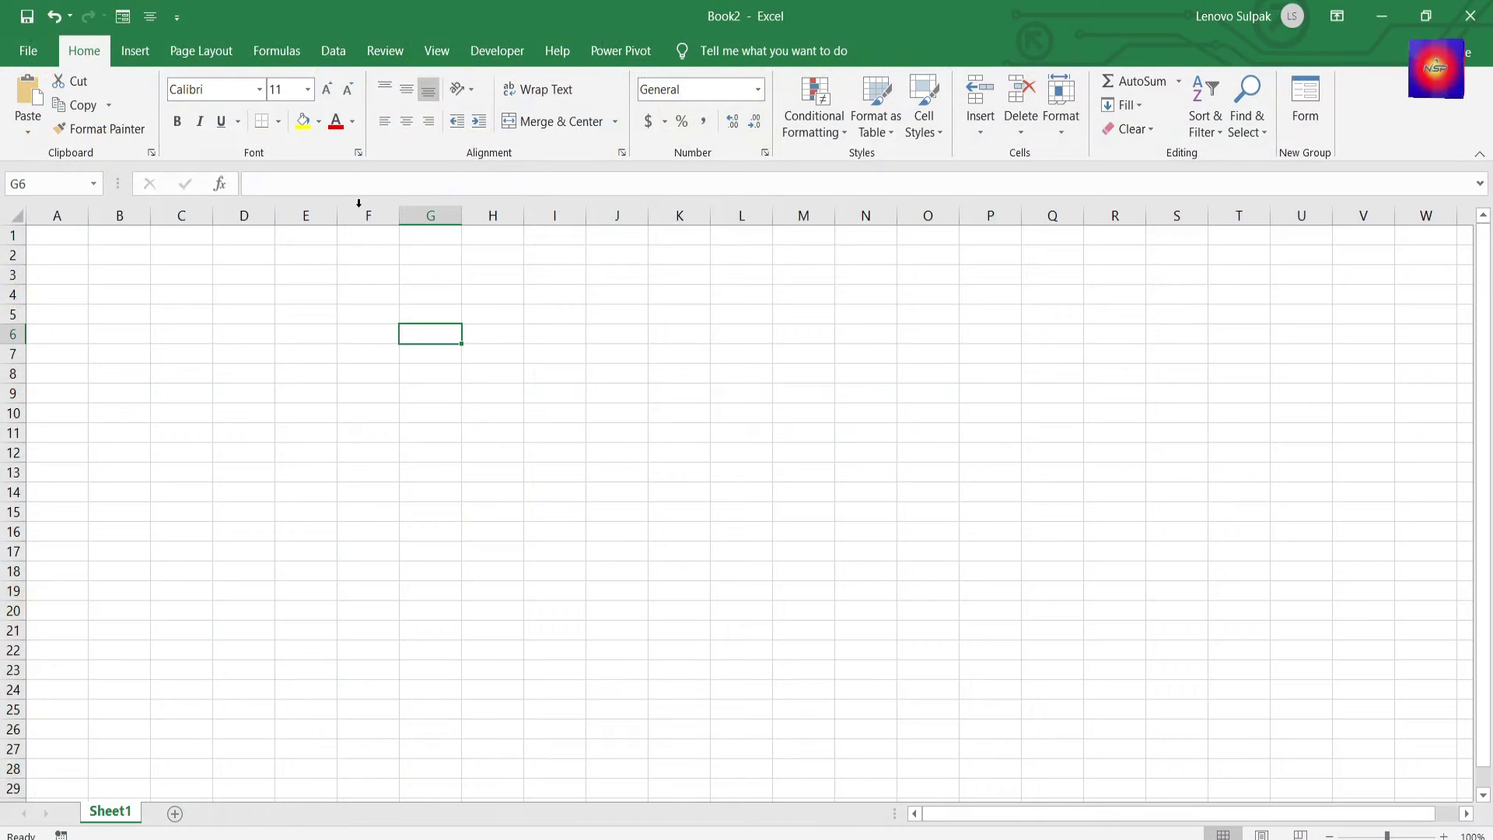
pyautogui.click(134, 51)
pyautogui.click(288, 81)
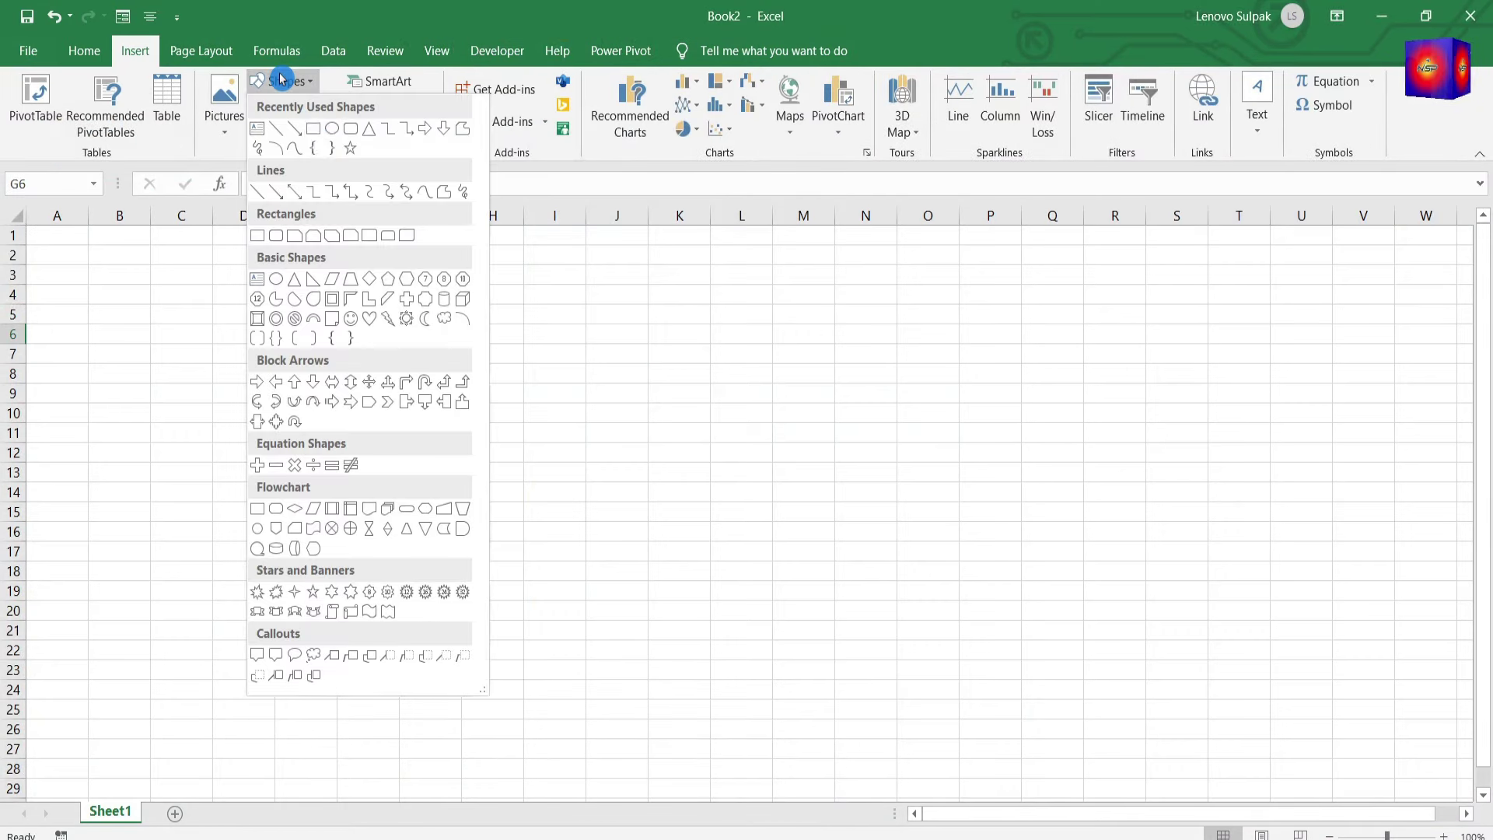
pyautogui.click(313, 128)
pyautogui.moveTo(261, 319); pyautogui.dragTo(688, 635)
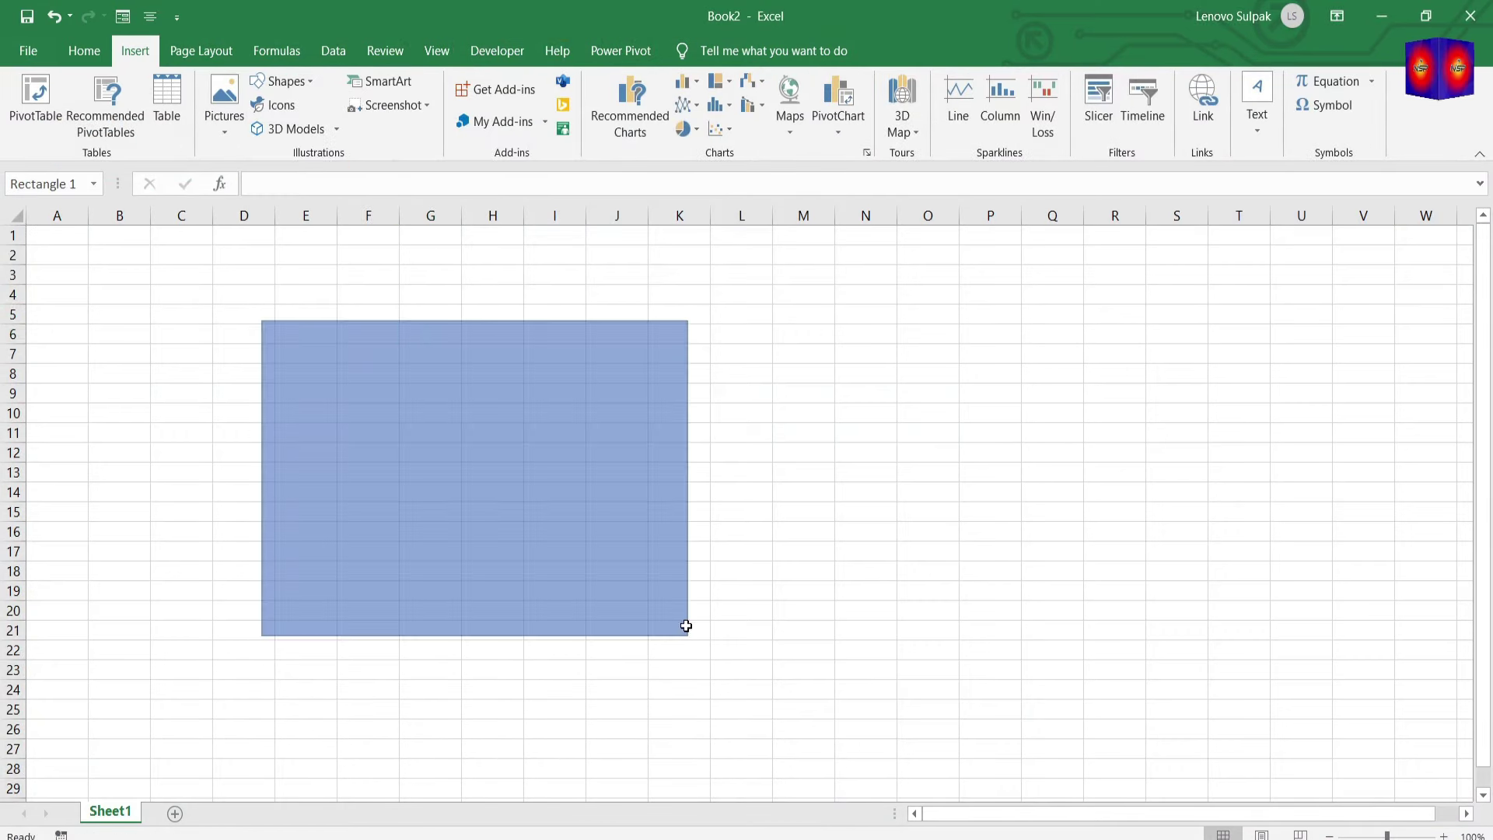
# Step: In Book3, draw an oval over about F5:I21 and a rectangle over about K8:O19
pyautogui.click(710, 773)
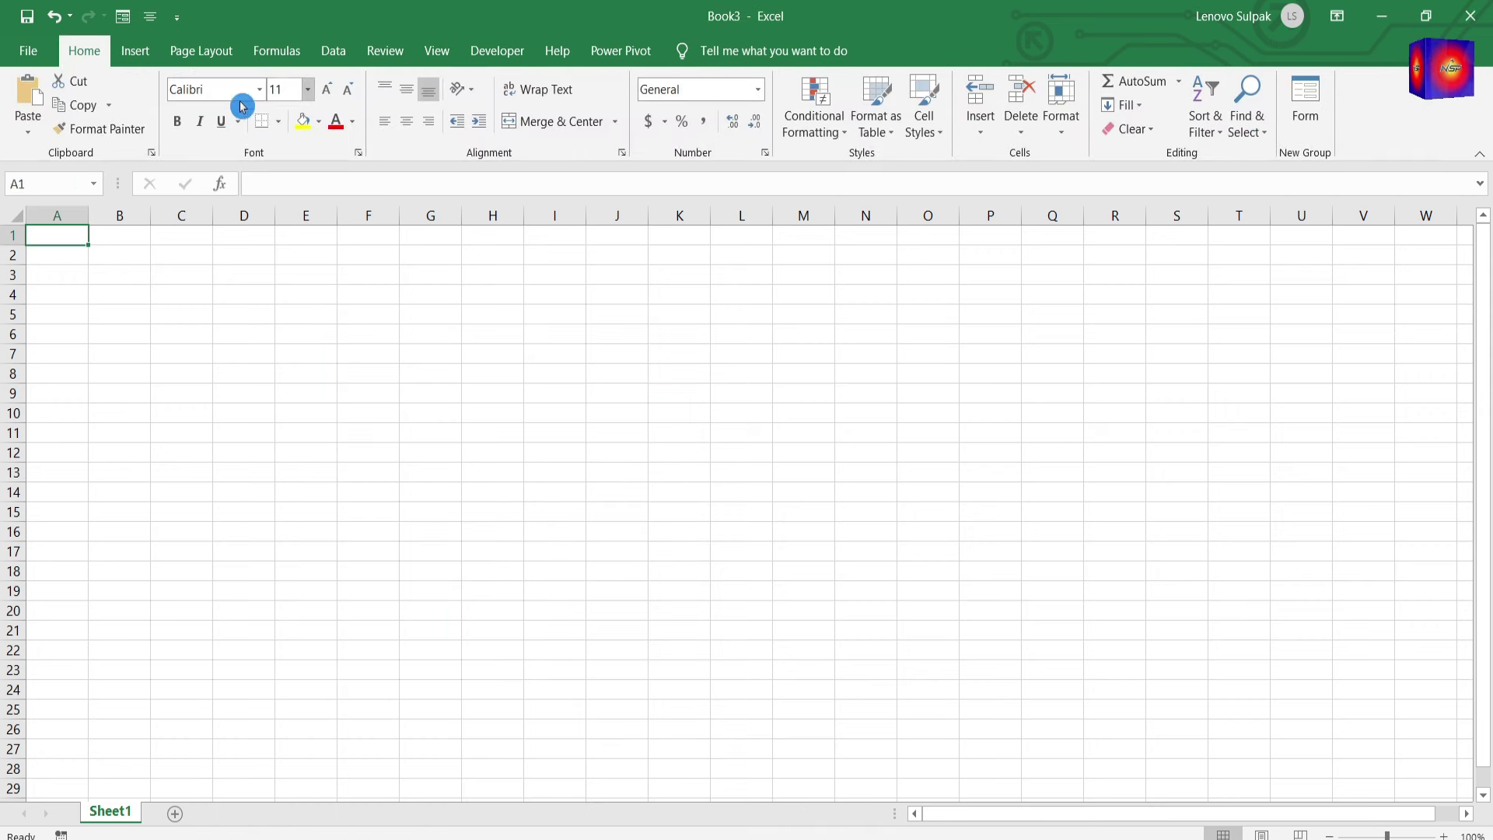
pyautogui.click(158, 67)
pyautogui.click(288, 81)
pyautogui.click(323, 131)
pyautogui.moveTo(358, 319); pyautogui.dragTo(557, 634)
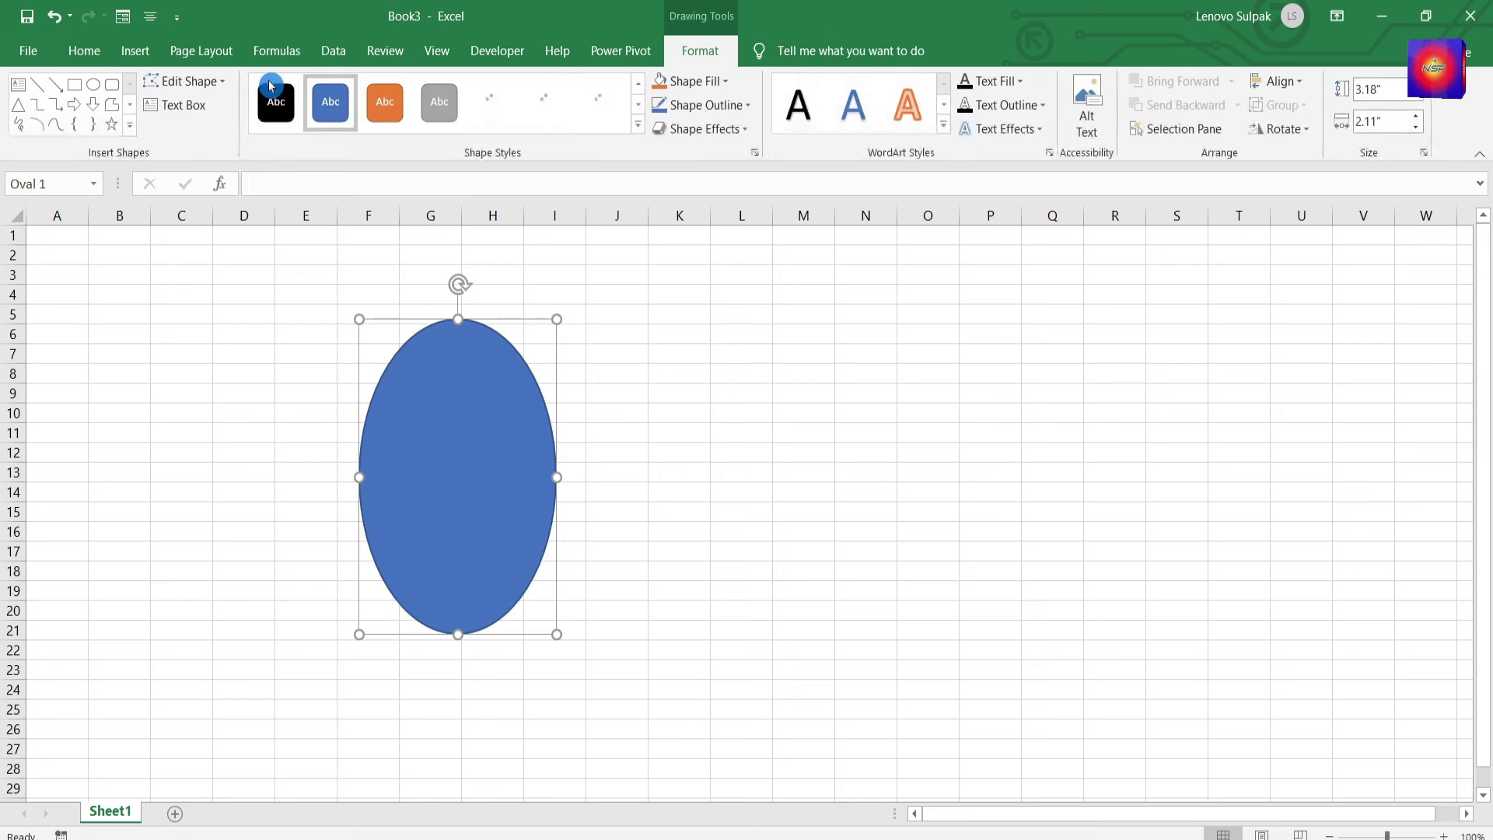
pyautogui.click(74, 85)
pyautogui.moveTo(692, 371); pyautogui.dragTo(964, 583)
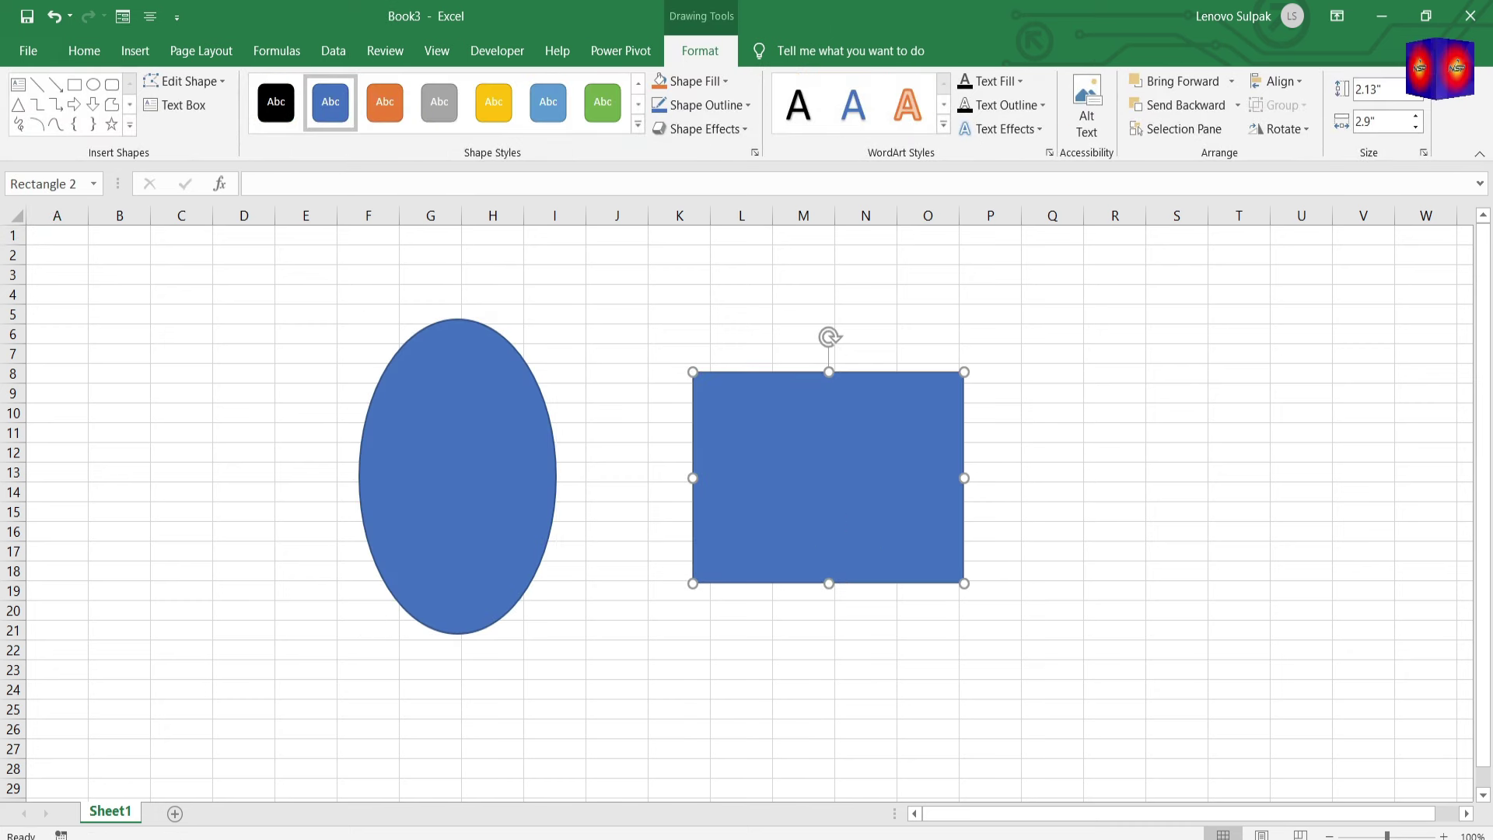
# Step: Switch between Book1, Book2 and Book3, ending back on Book1's marks table
pyautogui.click(326, 782)
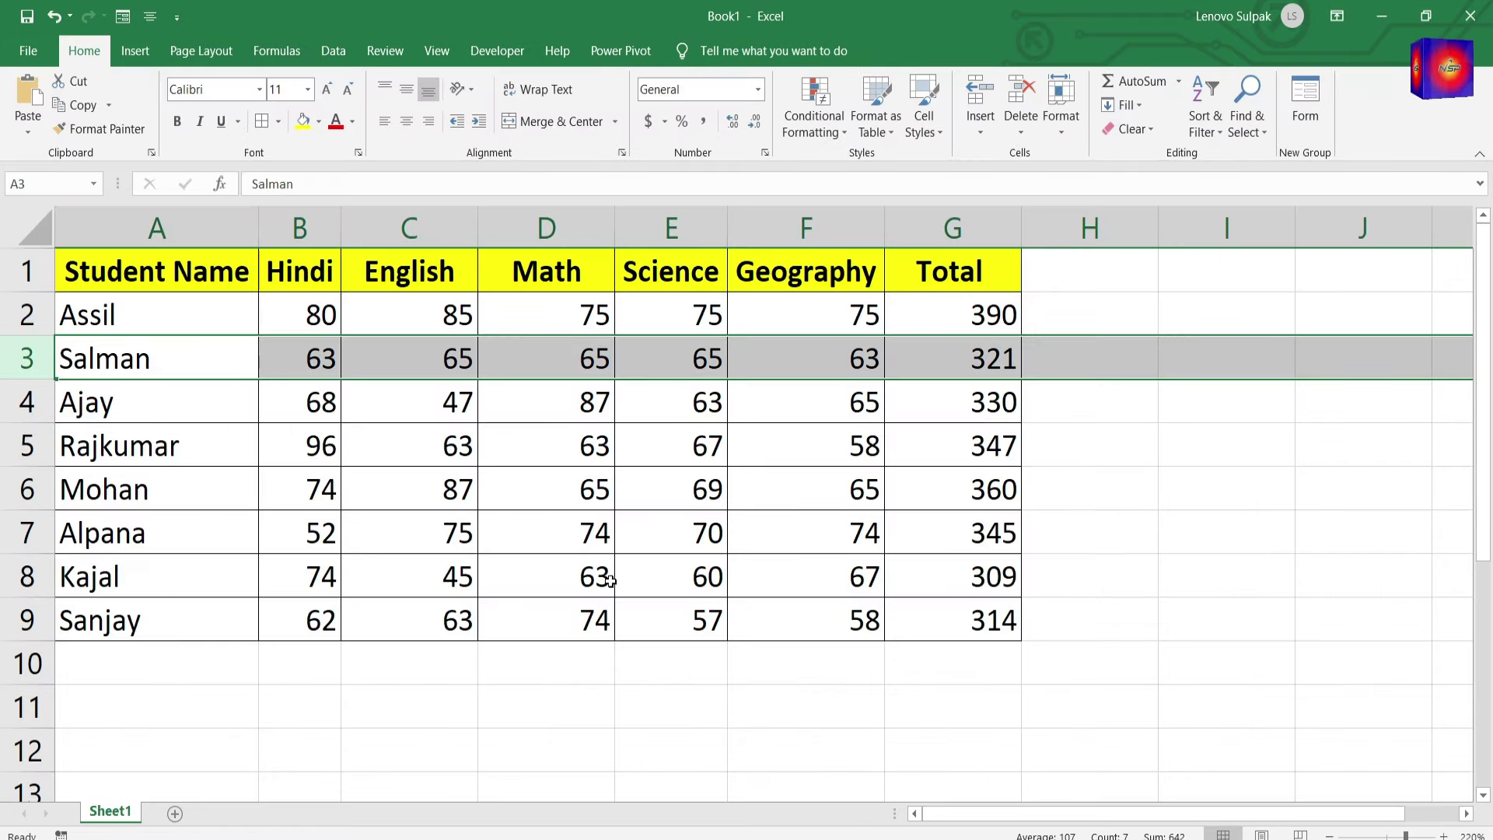
pyautogui.click(560, 773)
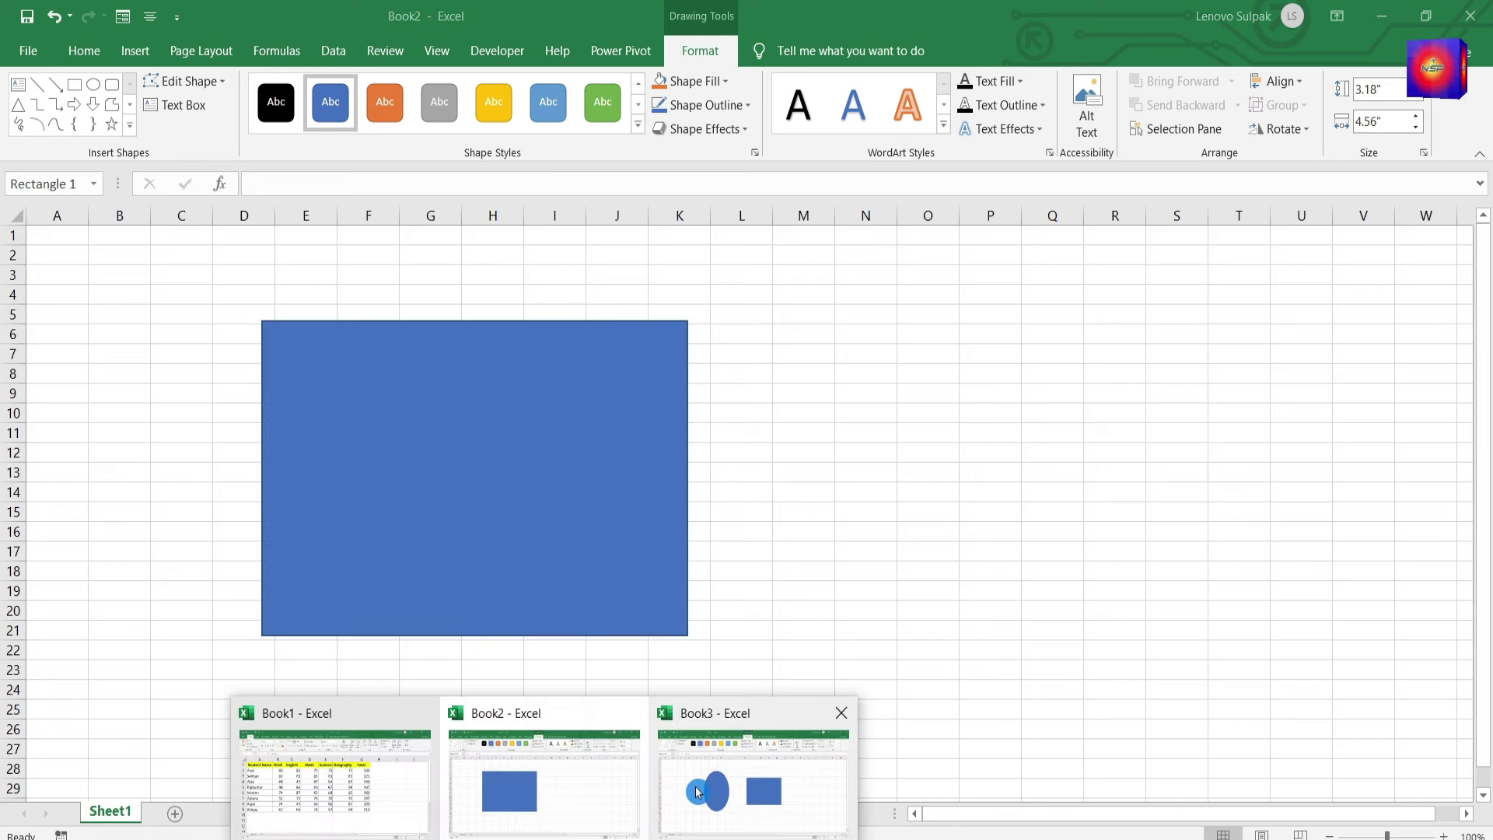
pyautogui.click(770, 778)
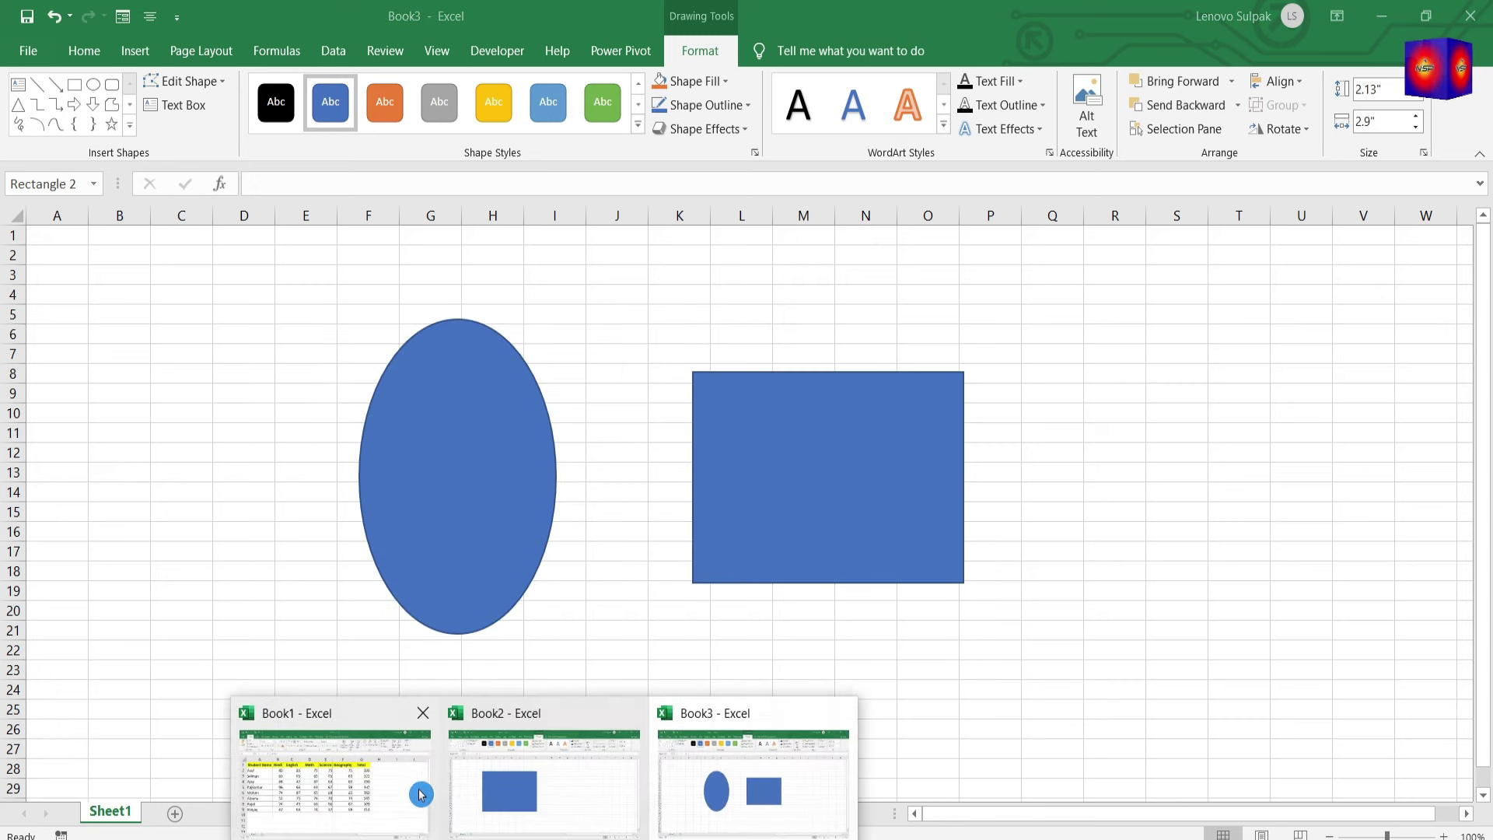
pyautogui.click(385, 762)
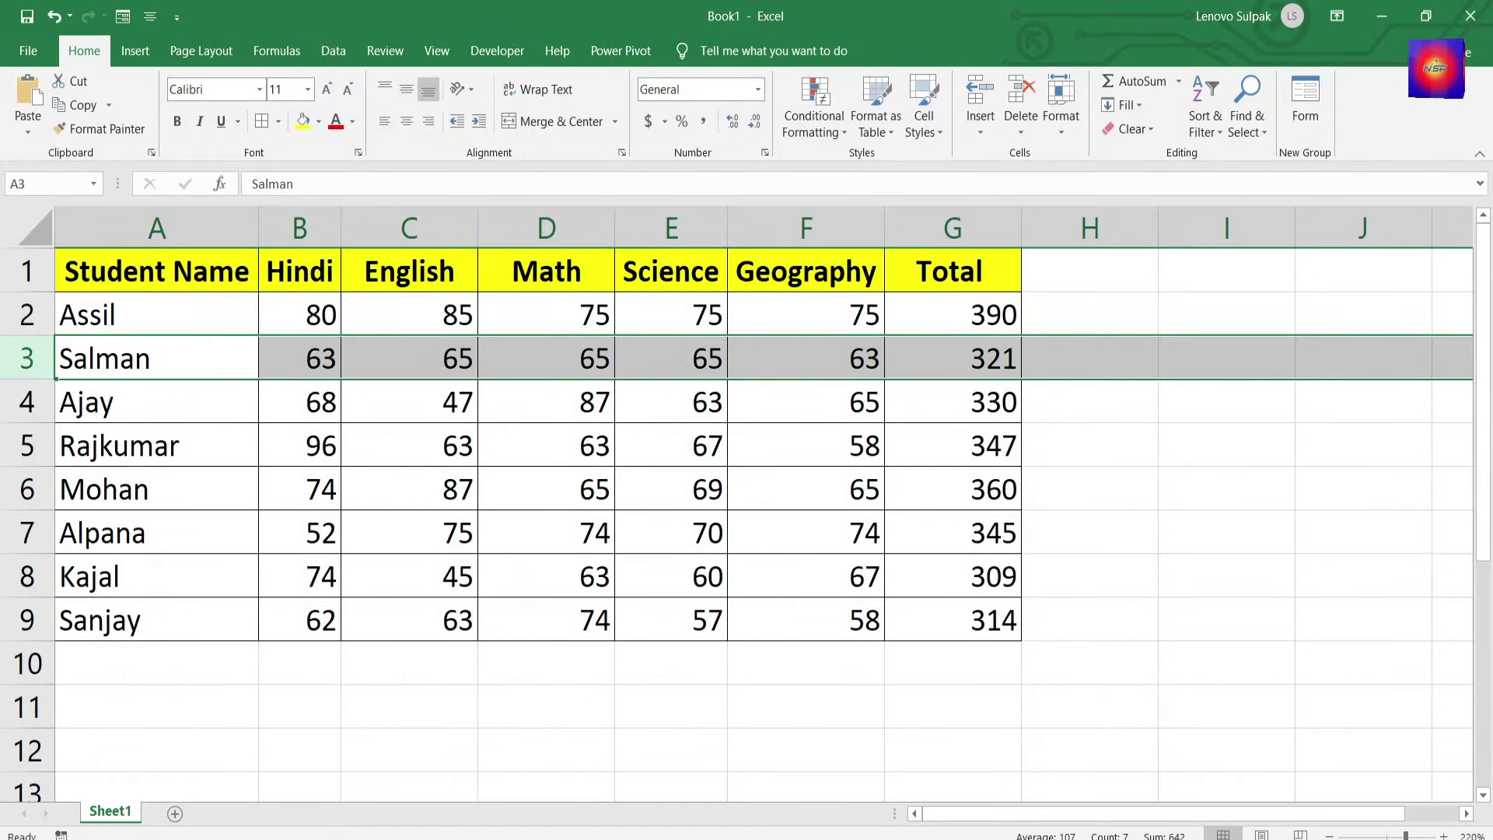
pyautogui.click(585, 782)
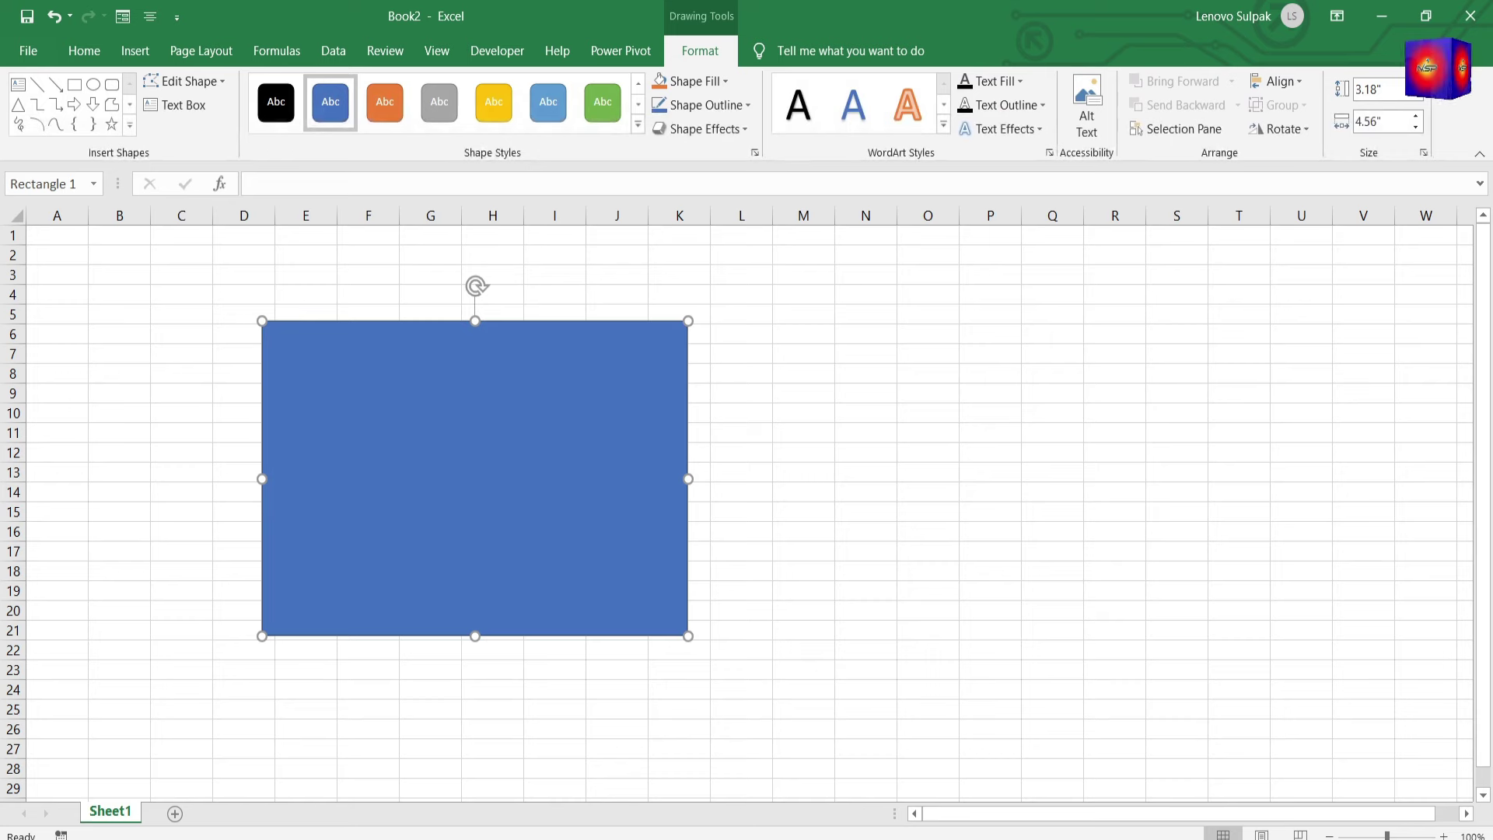
pyautogui.click(355, 784)
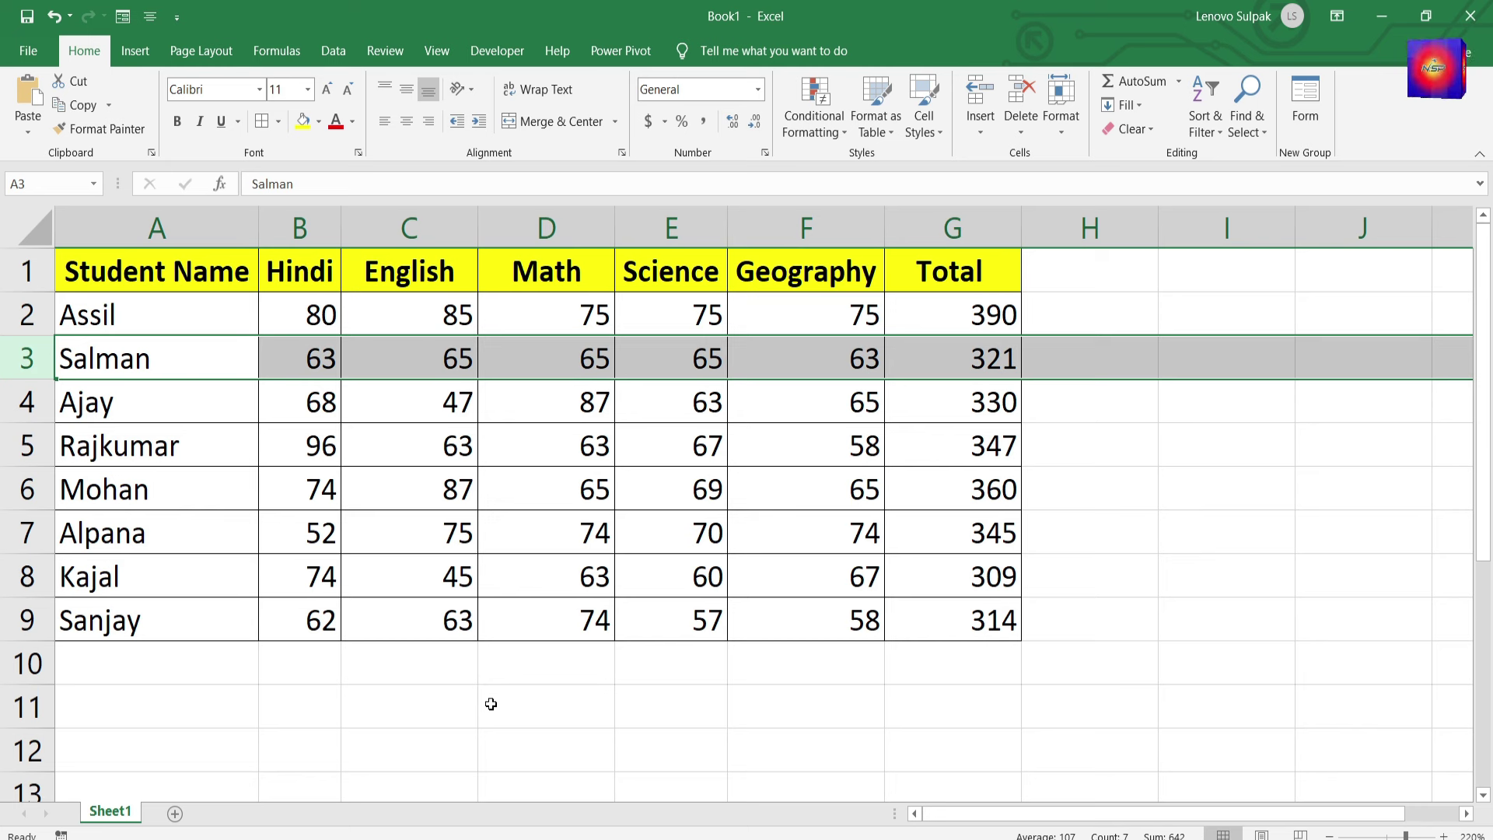
pyautogui.click(336, 691)
pyautogui.click(962, 455)
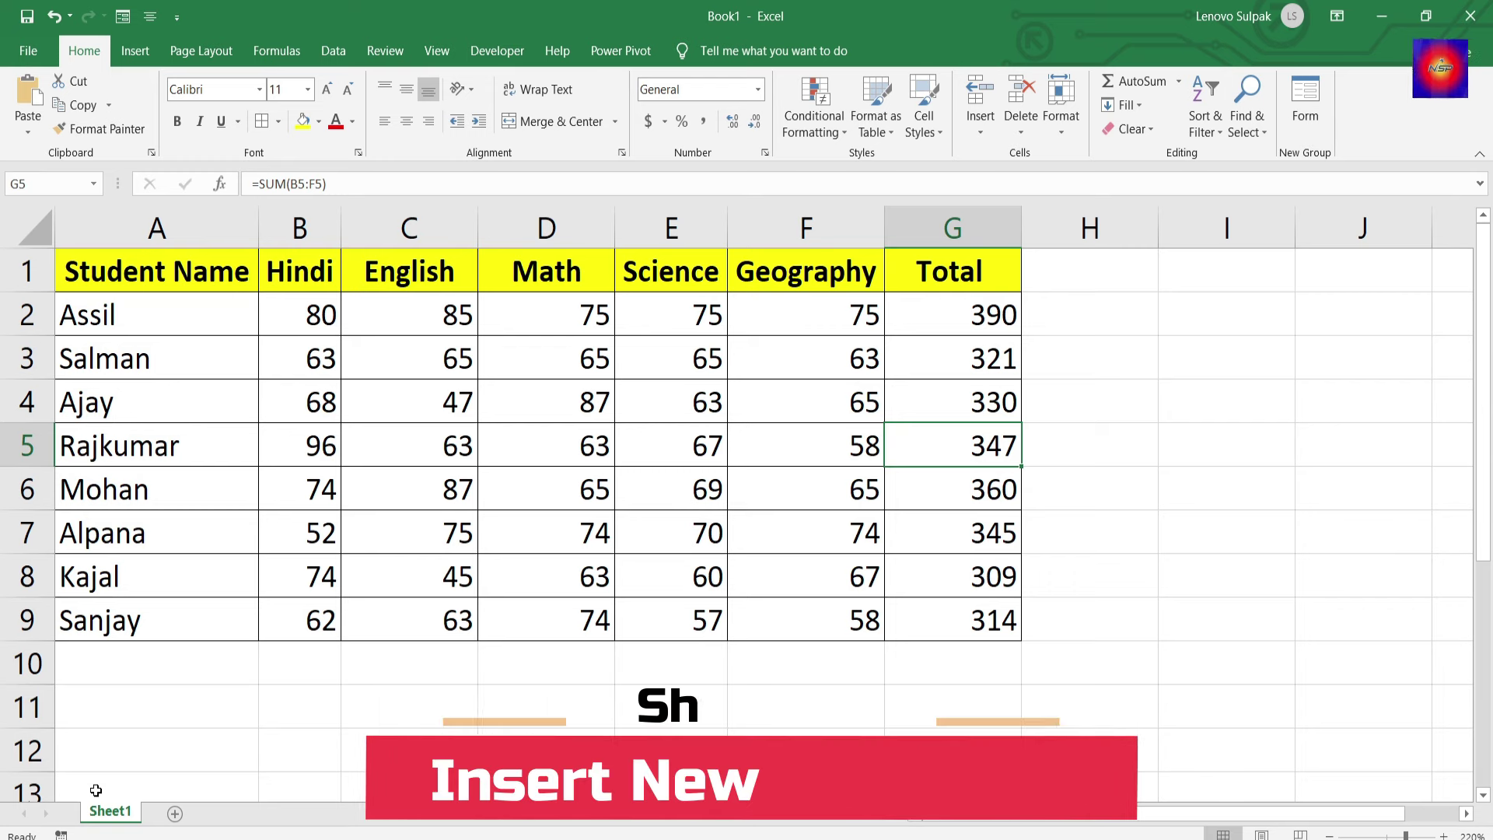
# Step: Add new blank worksheets with Shift+F11 and view each tab, ending on Sheet6
pyautogui.hotkey('shift', 'F11')
pyautogui.hotkey('shift', 'F11')
pyautogui.hotkey('shift', 'F11')
pyautogui.hotkey('shift', 'F11')
pyautogui.hotkey('shift', 'F11')
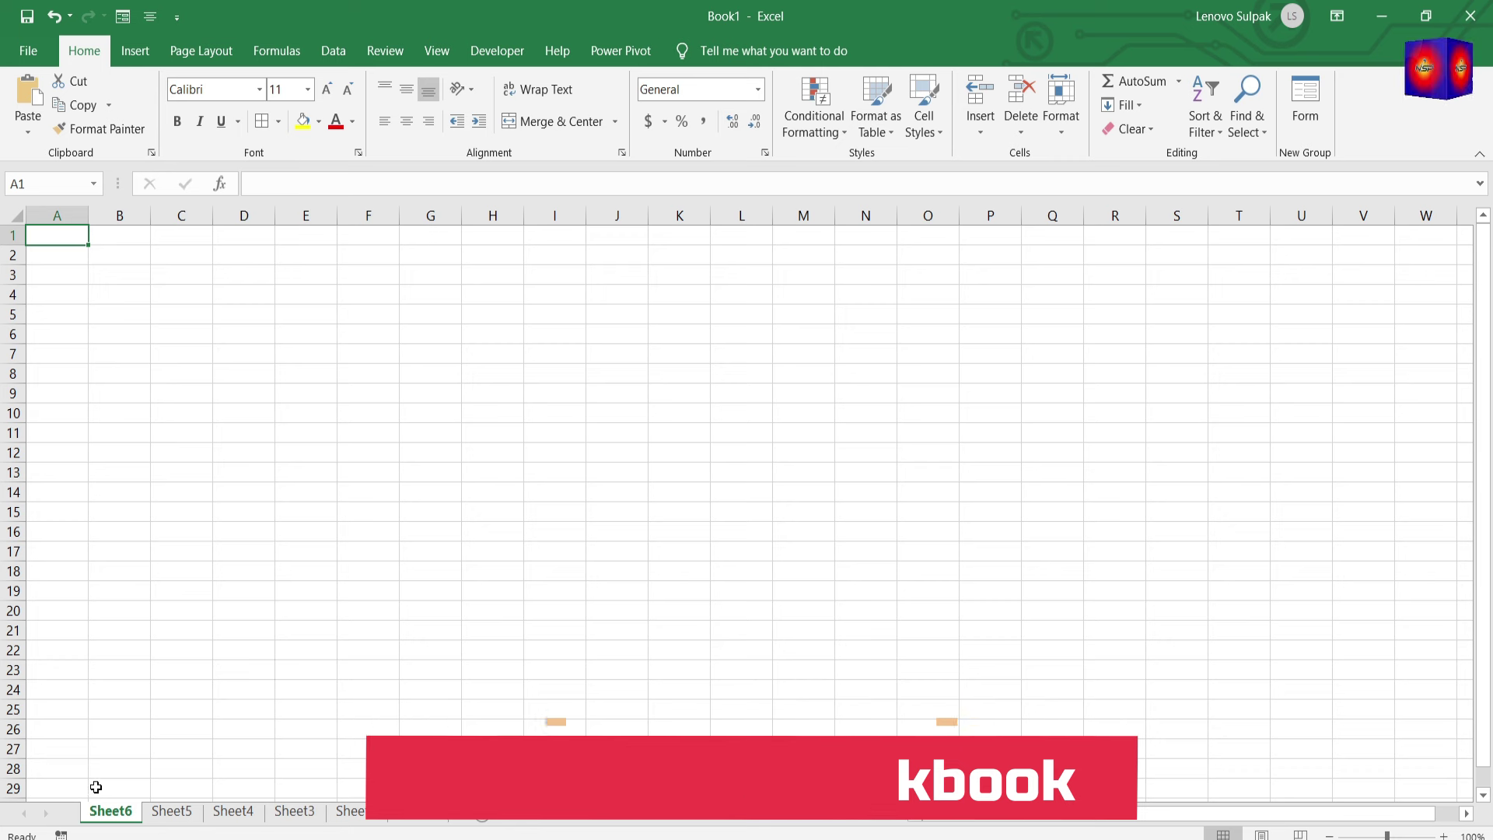
pyautogui.click(402, 812)
pyautogui.click(356, 813)
pyautogui.click(300, 813)
pyautogui.click(250, 813)
pyautogui.click(183, 813)
pyautogui.click(115, 813)
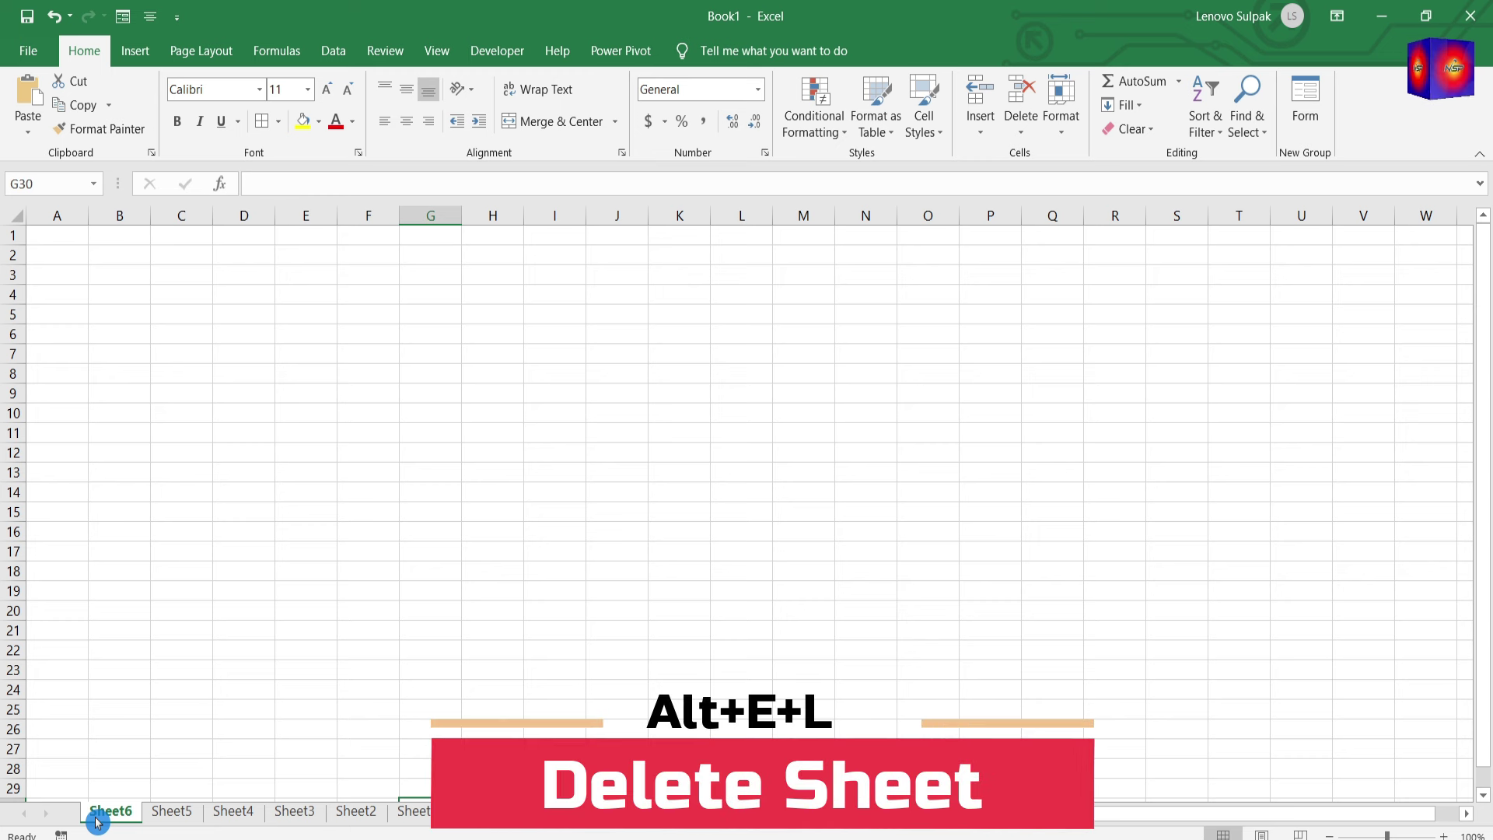
# Step: Delete Sheet6 through Sheet2 one after another with Alt+E, L
pyautogui.hotkey('alt', 'e')
pyautogui.press('l')
pyautogui.hotkey('alt', 'e')
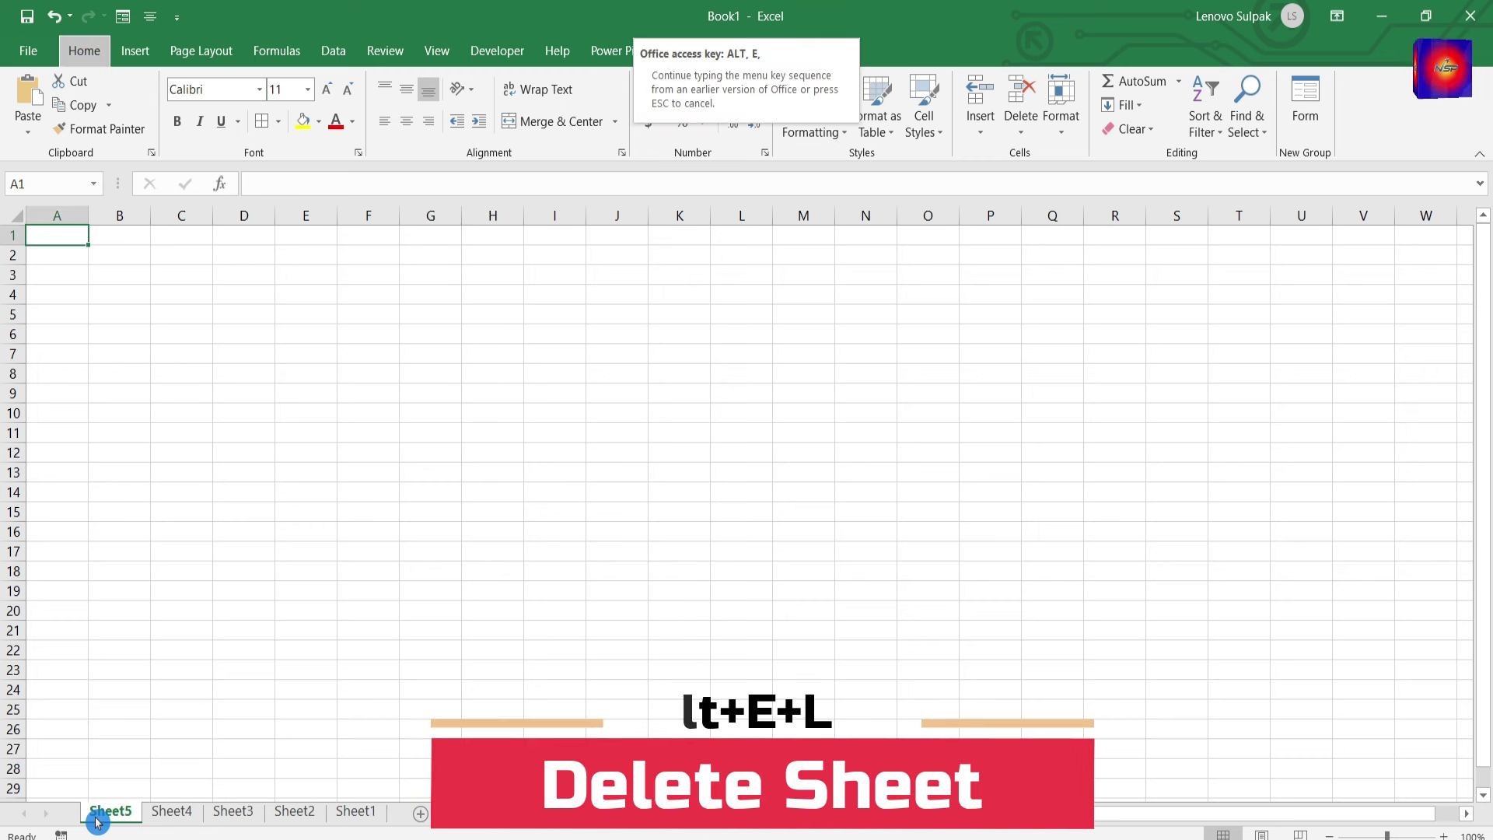
pyautogui.press('l')
pyautogui.hotkey('alt', 'e')
pyautogui.press('l')
pyautogui.hotkey('alt', 'e')
pyautogui.press('l')
pyautogui.hotkey('alt', 'e')
pyautogui.press('l')
pyautogui.hotkey('alt', 'e')
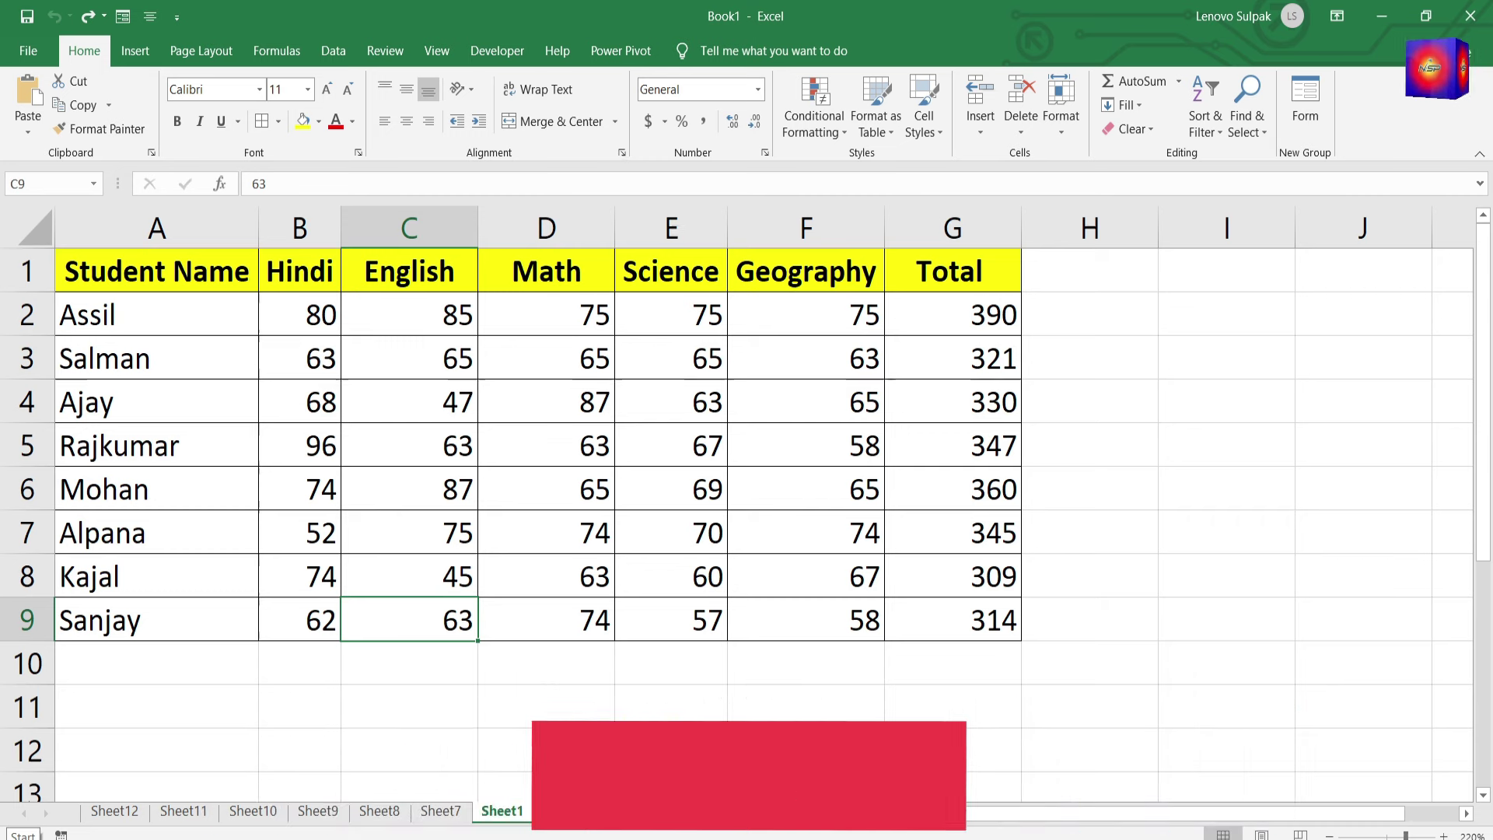
pyautogui.click(496, 817)
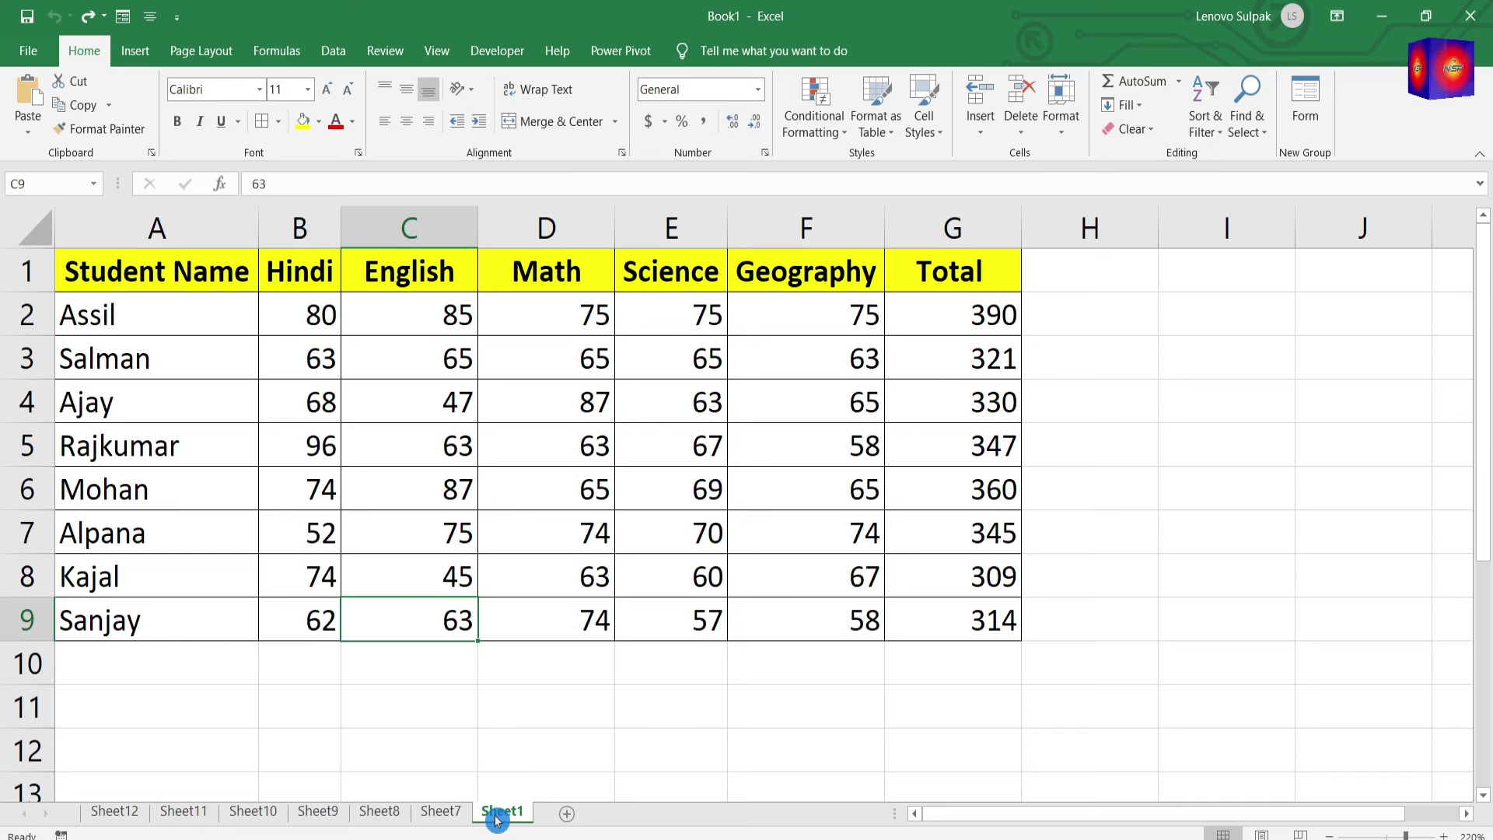
pyautogui.hotkey('ctrl', 'pageup')
pyautogui.hotkey('ctrl', 'pageup')
pyautogui.hotkey('ctrl', 'pageup')
pyautogui.hotkey('ctrl', 'pageup')
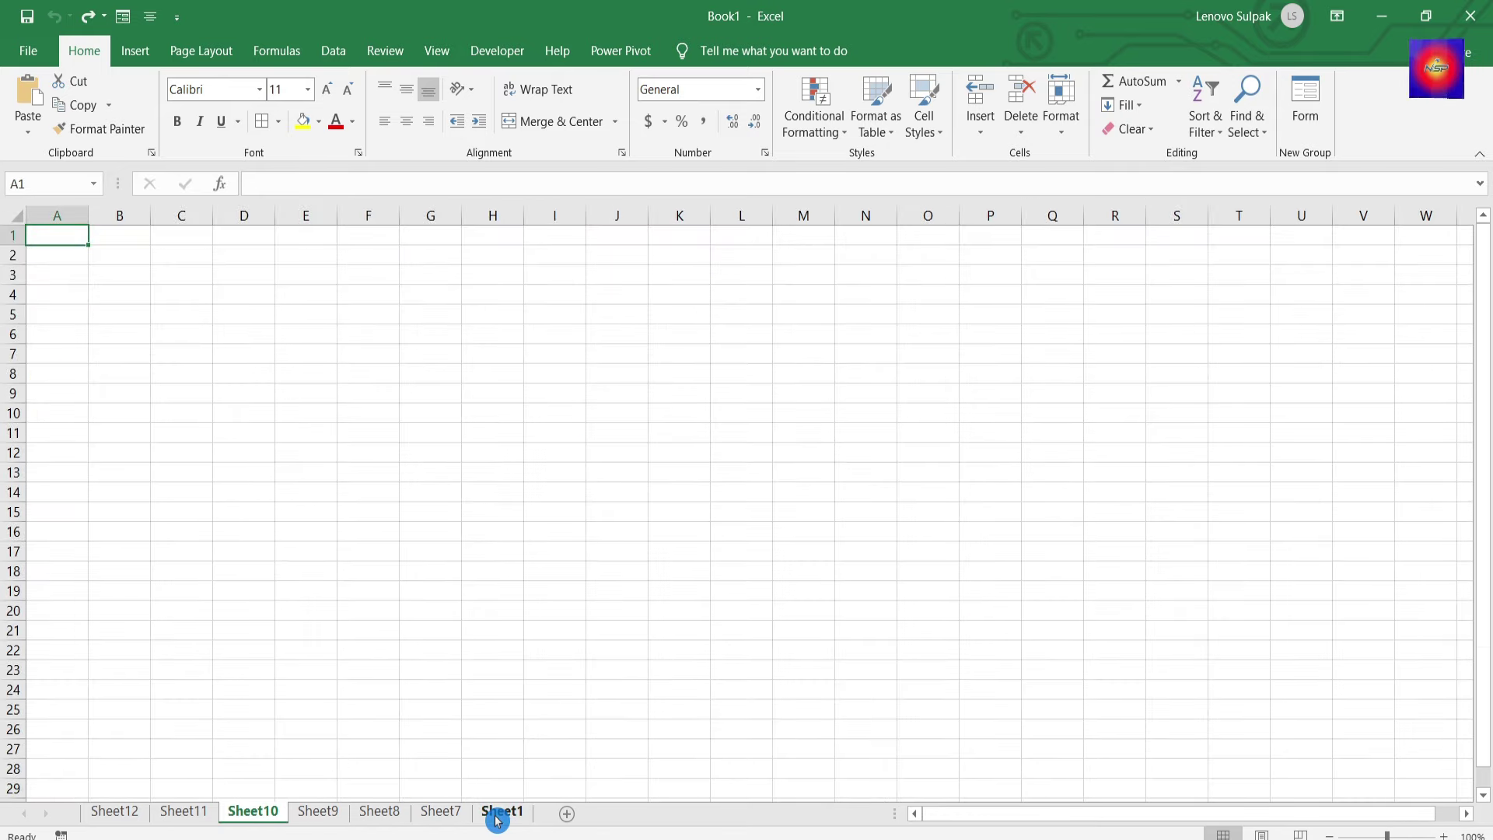
pyautogui.hotkey('ctrl', 'pagedown')
pyautogui.hotkey('ctrl', 'pagedown')
pyautogui.hotkey('ctrl', 'pagedown')
pyautogui.hotkey('ctrl', 'pagedown')
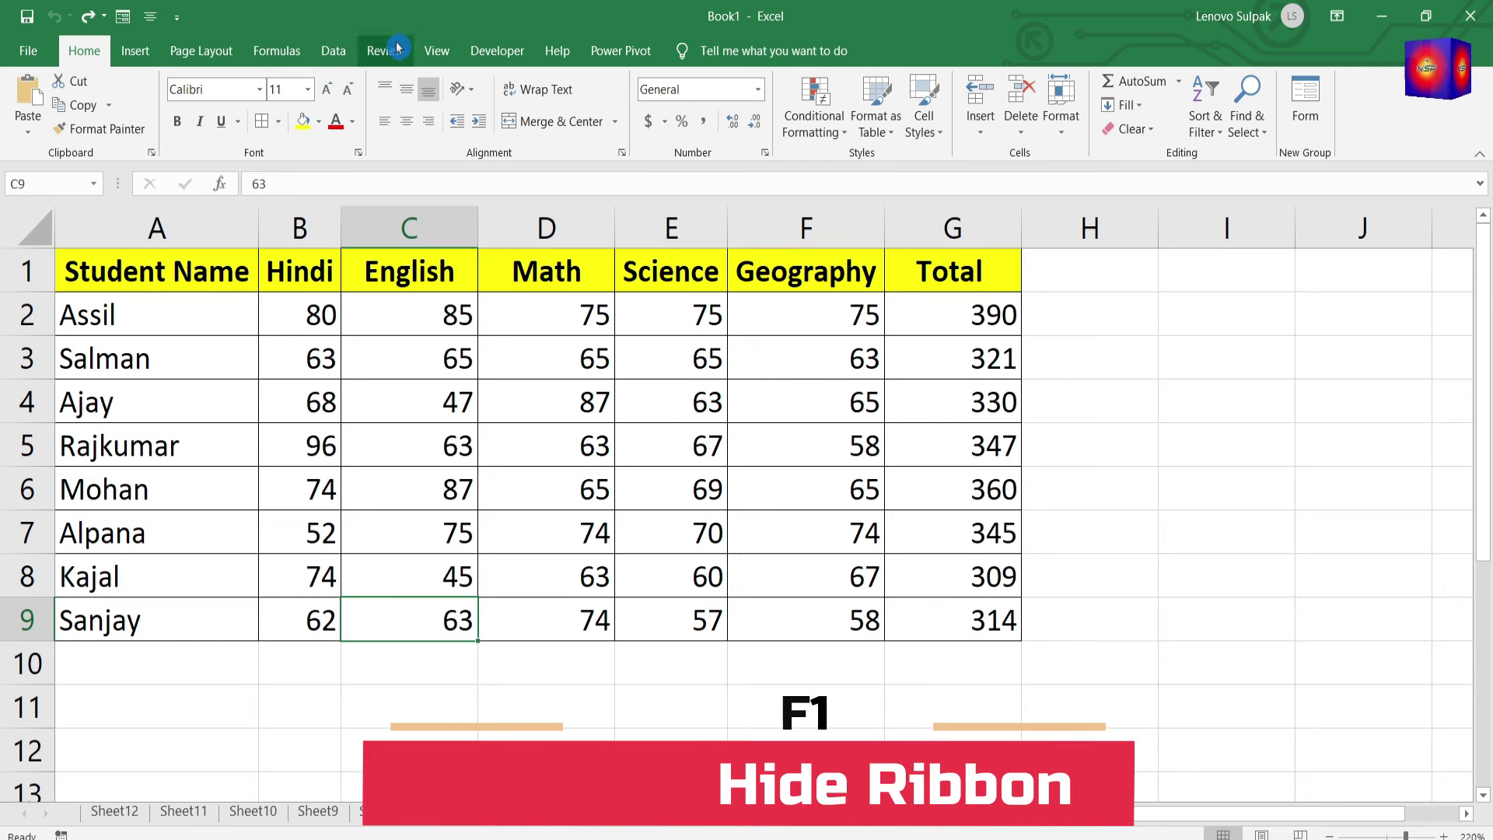
# Step: On the Formulas tab, collapse and restore the ribbon with Ctrl+F1, then open print preview with Ctrl+F2
pyautogui.click(332, 51)
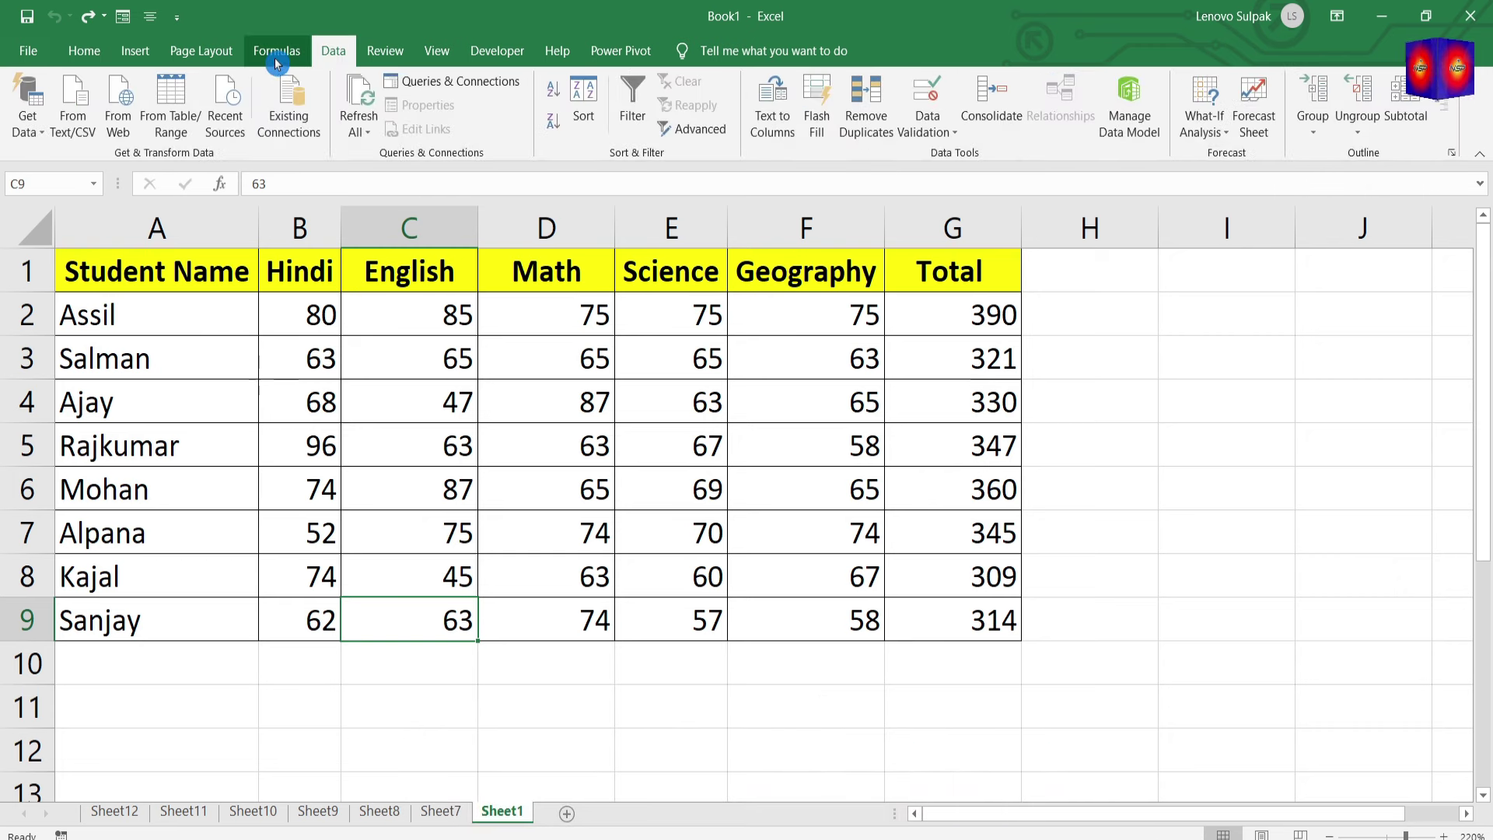
pyautogui.scroll(1, 321, 64)
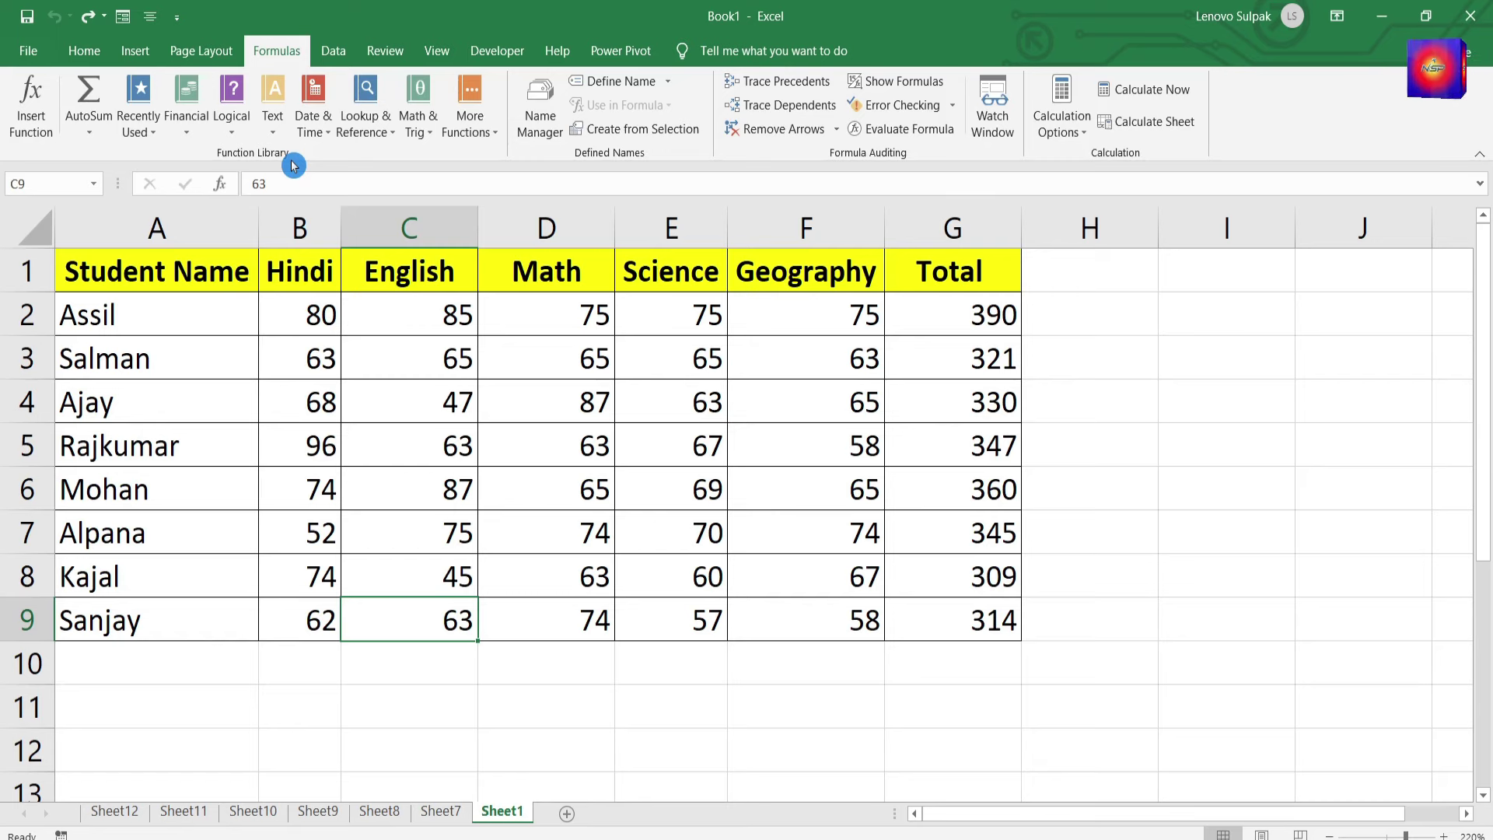
pyautogui.hotkey('ctrl', 'F1')
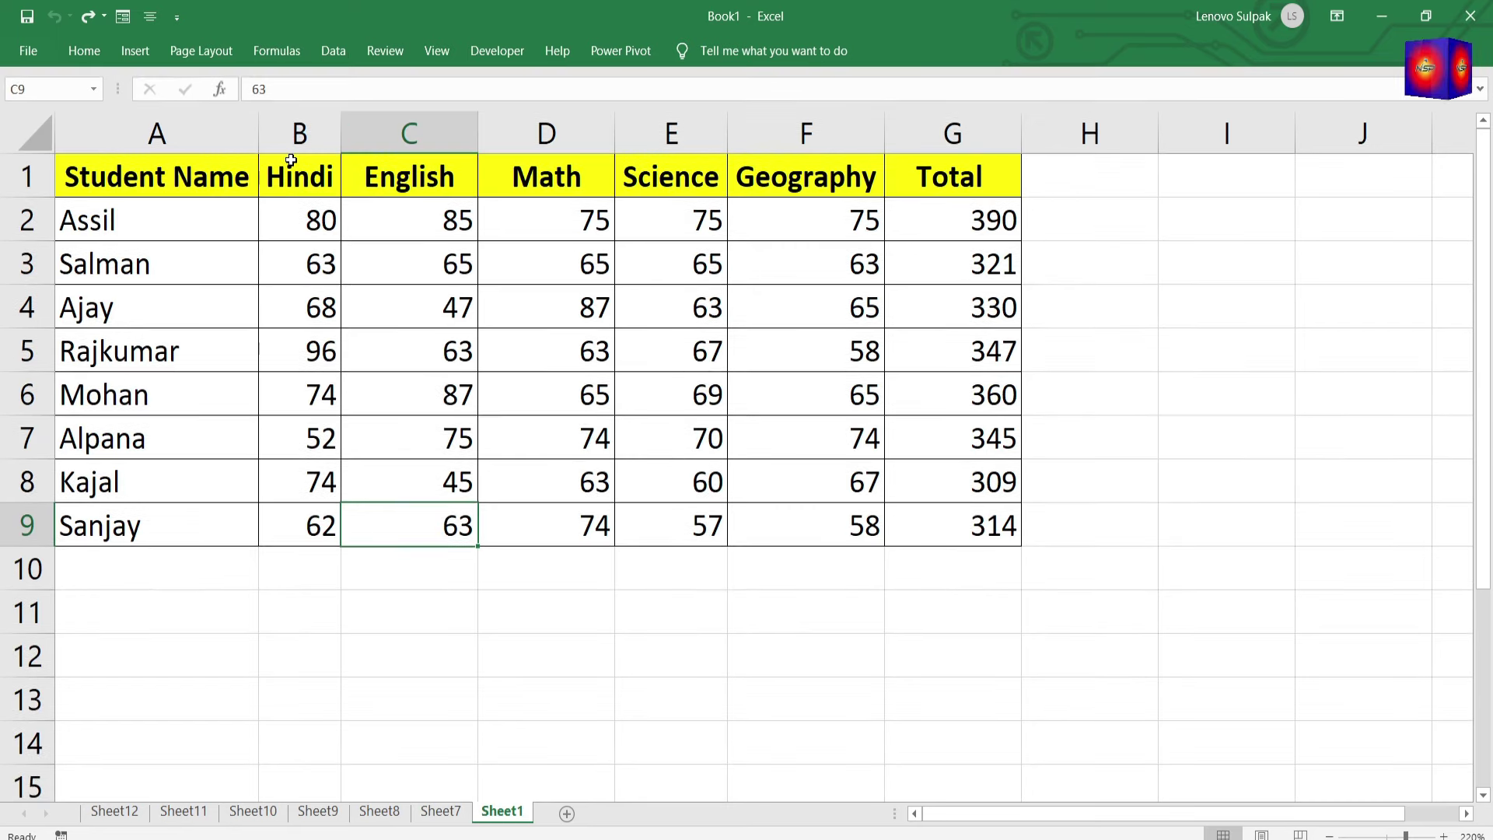
pyautogui.hotkey('ctrl', 'F1')
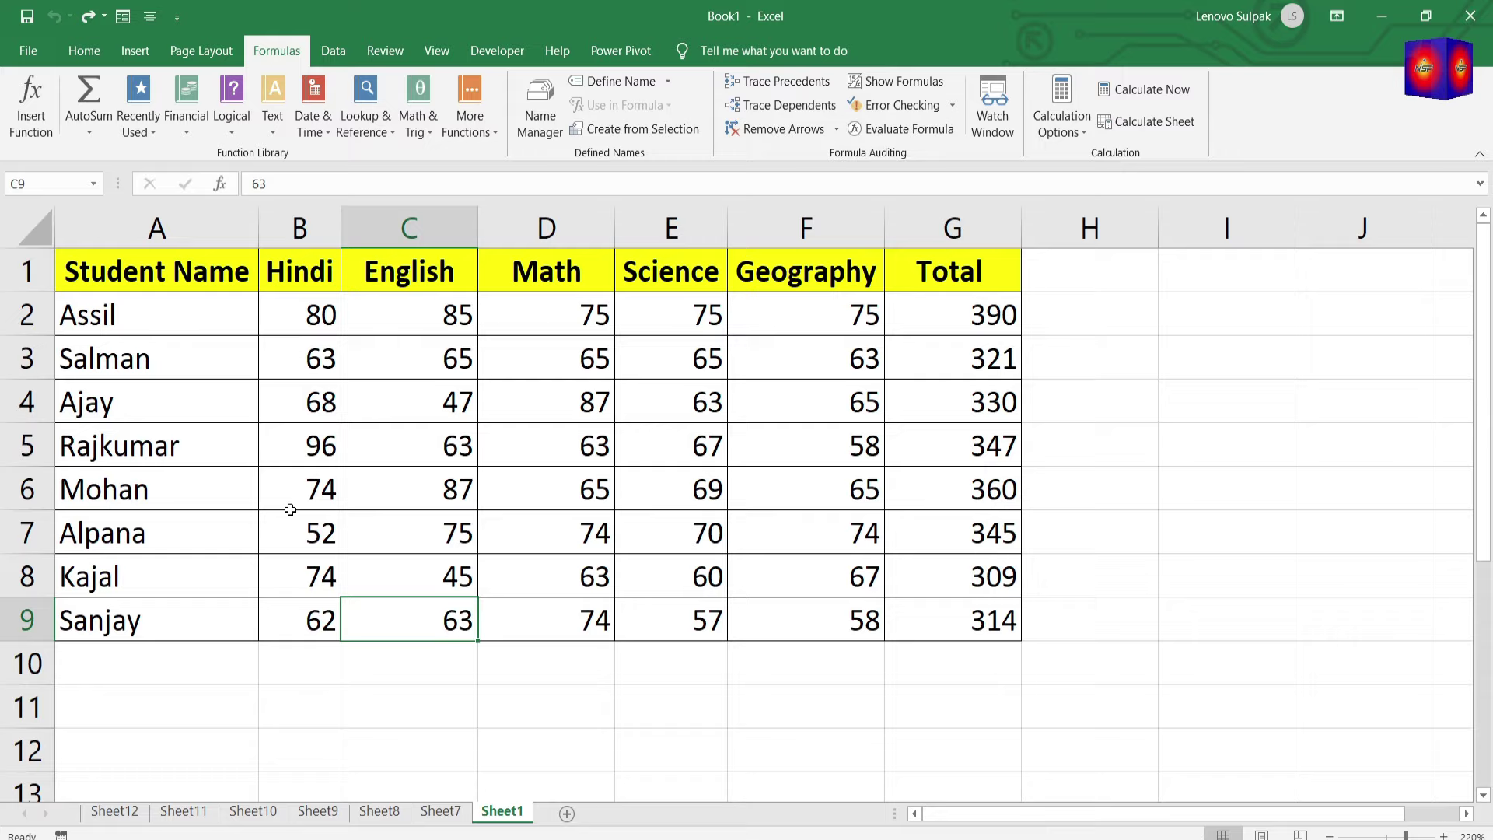
pyautogui.hotkey('ctrl', 'F2')
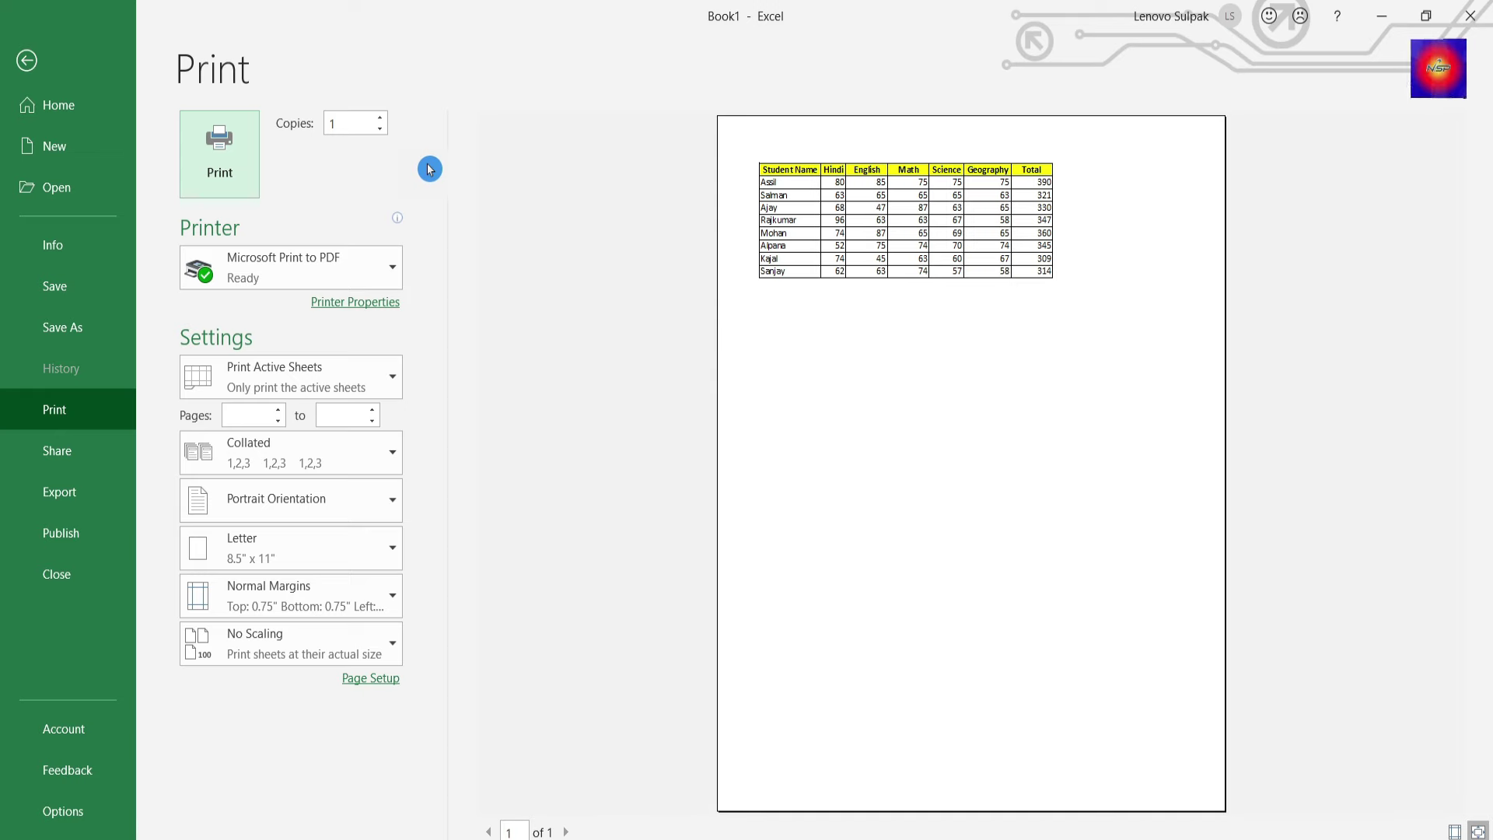
# Step: Leave the Print screen and return to the marks worksheet on Sheet1
pyautogui.click(30, 60)
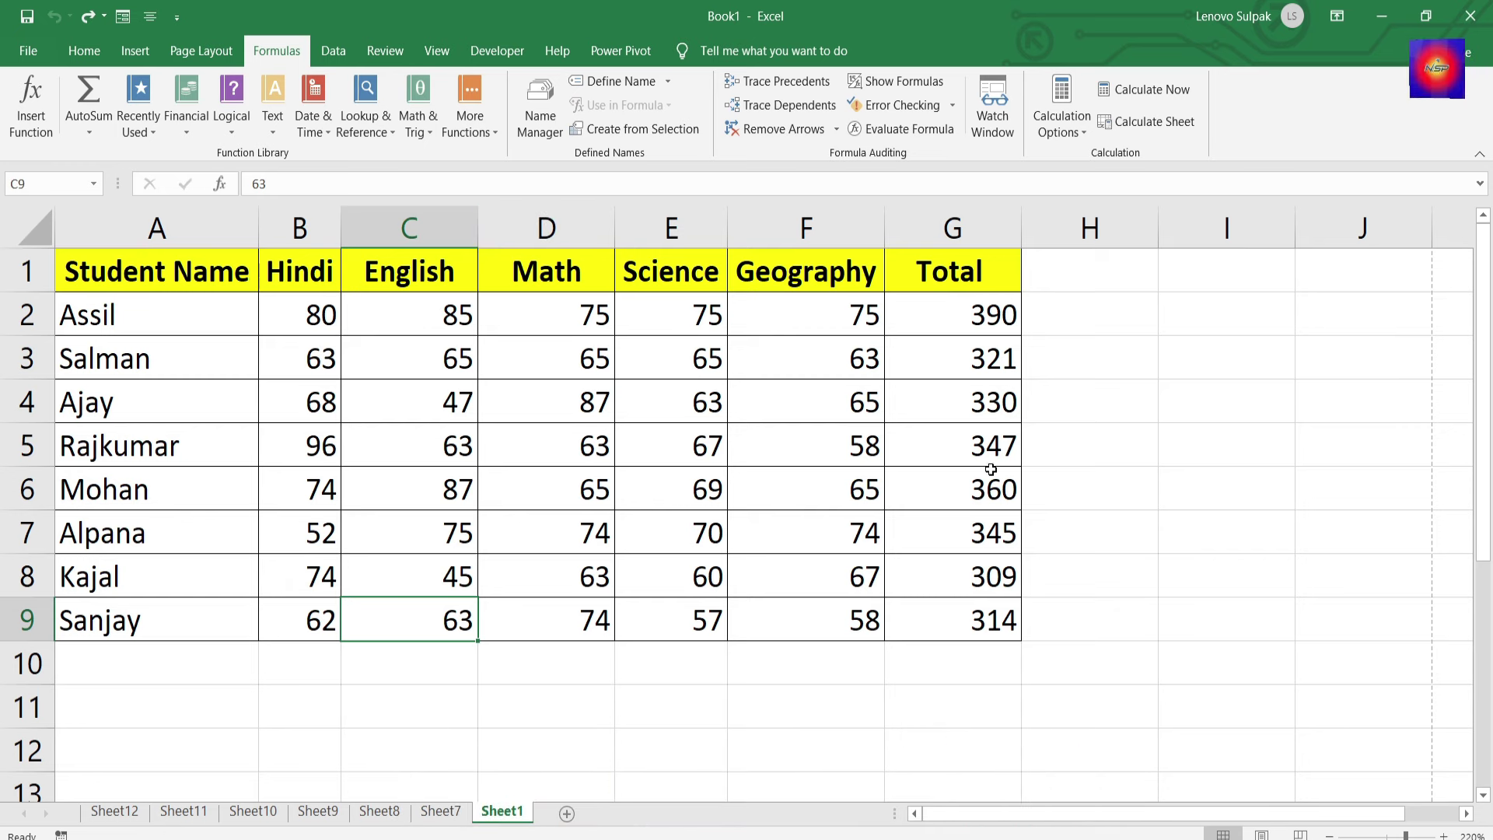
pyautogui.click(40, 323)
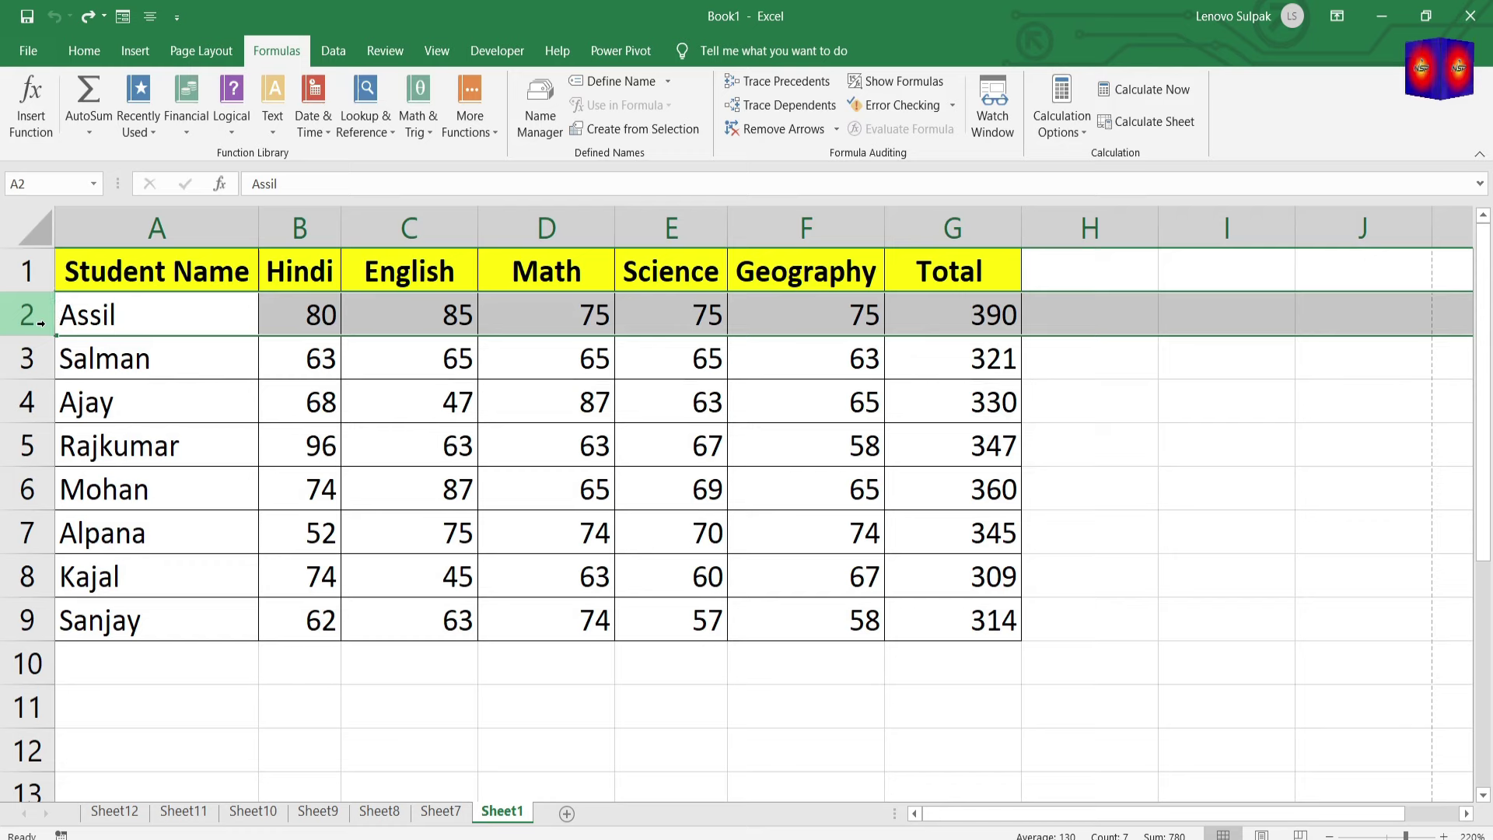
pyautogui.hotkey('ctrl', '9')
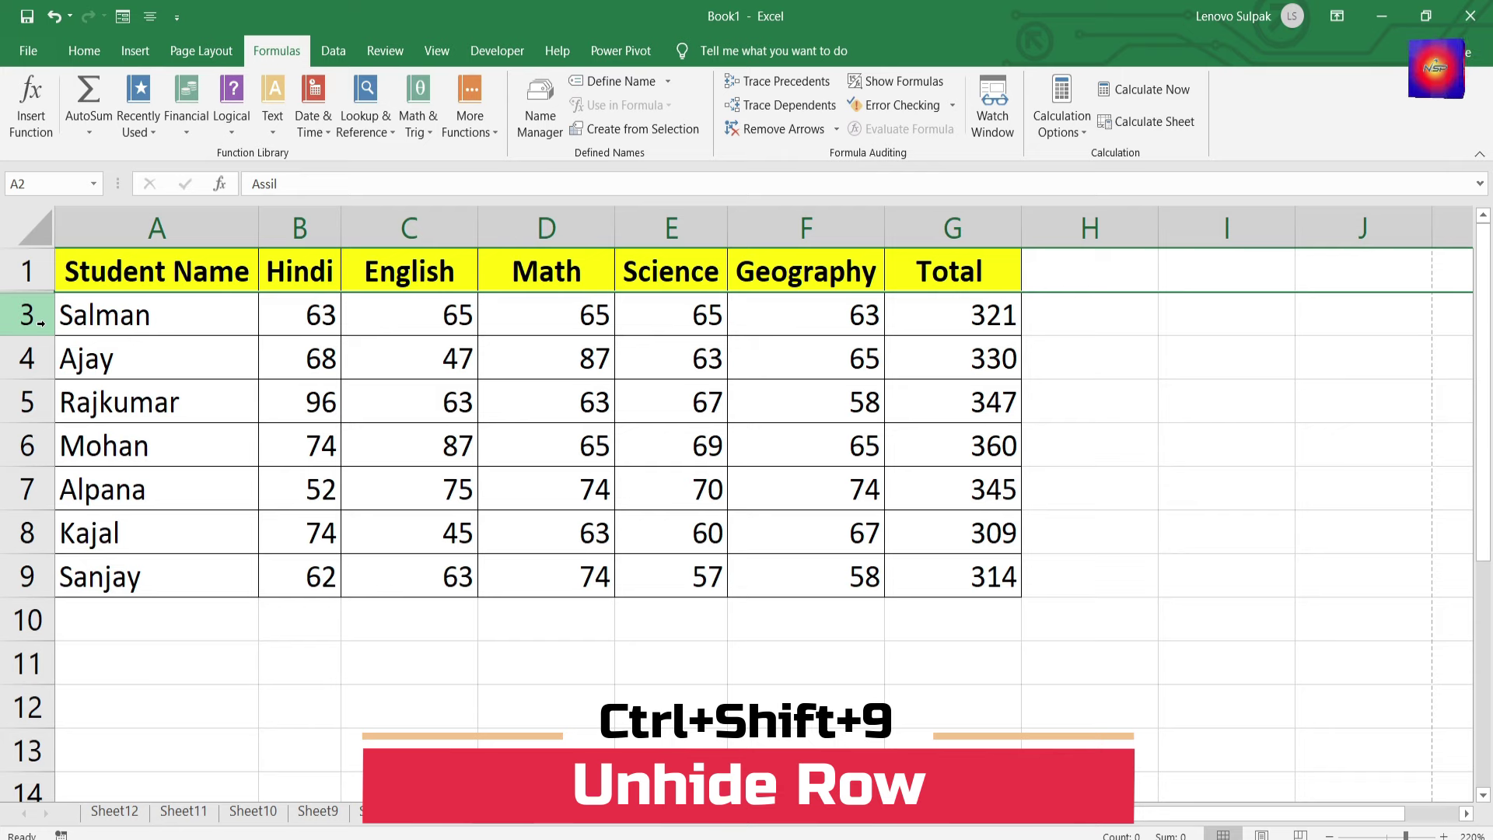
pyautogui.hotkey('ctrl', 'shift', '9')
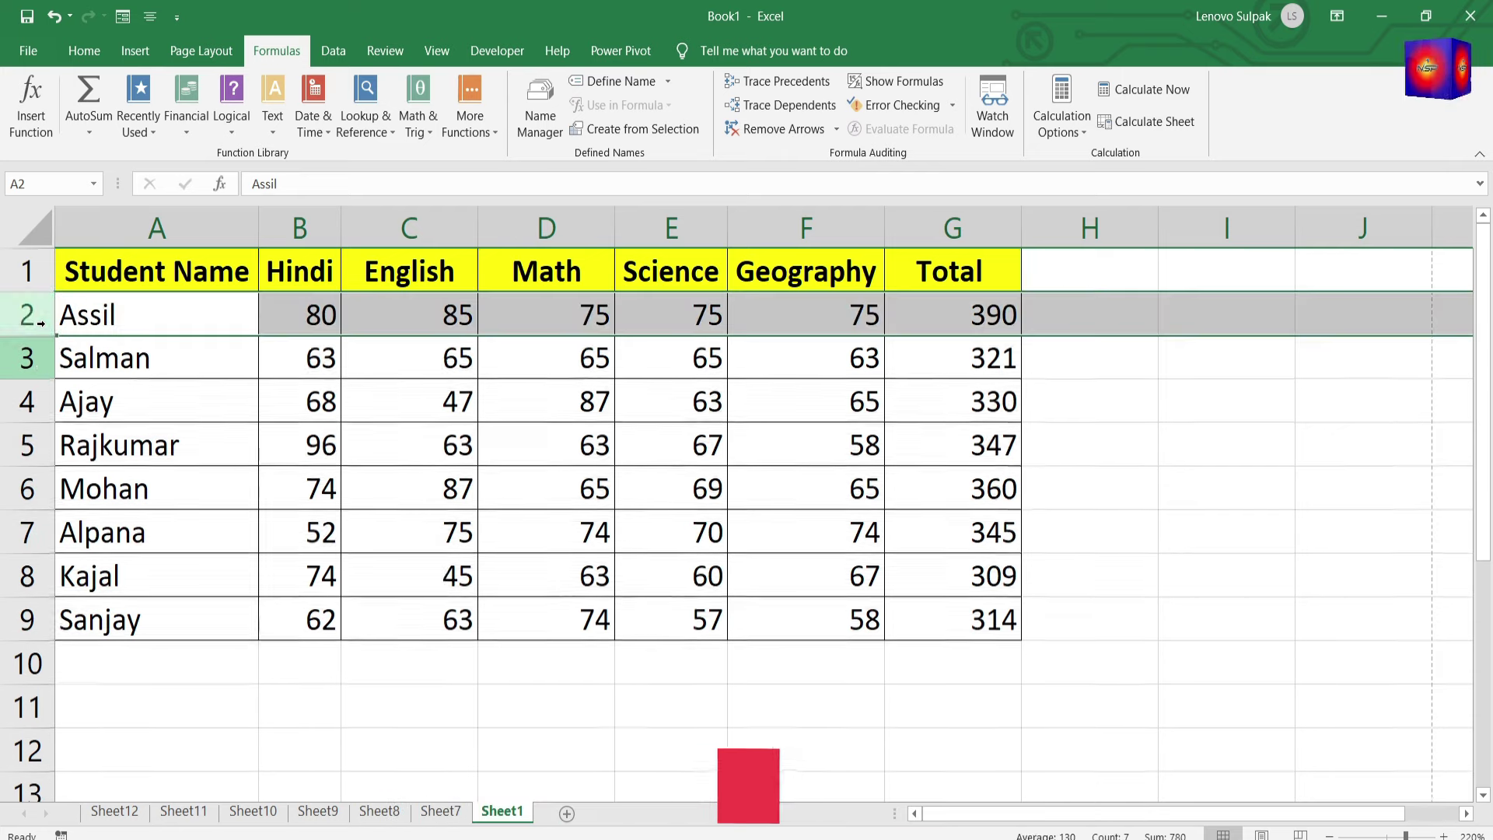
pyautogui.click(300, 228)
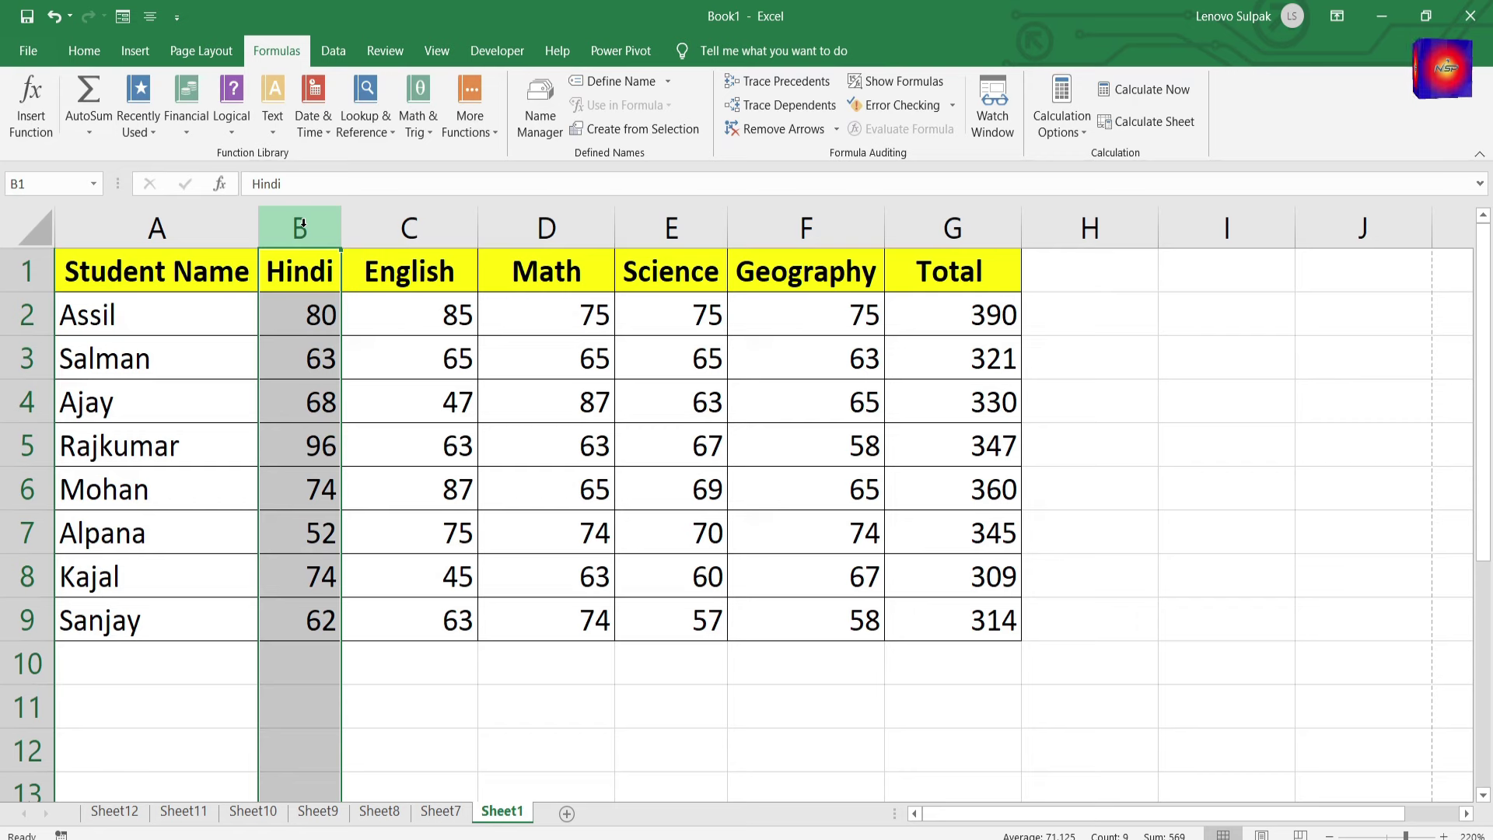
pyautogui.click(432, 335)
pyautogui.click(299, 228)
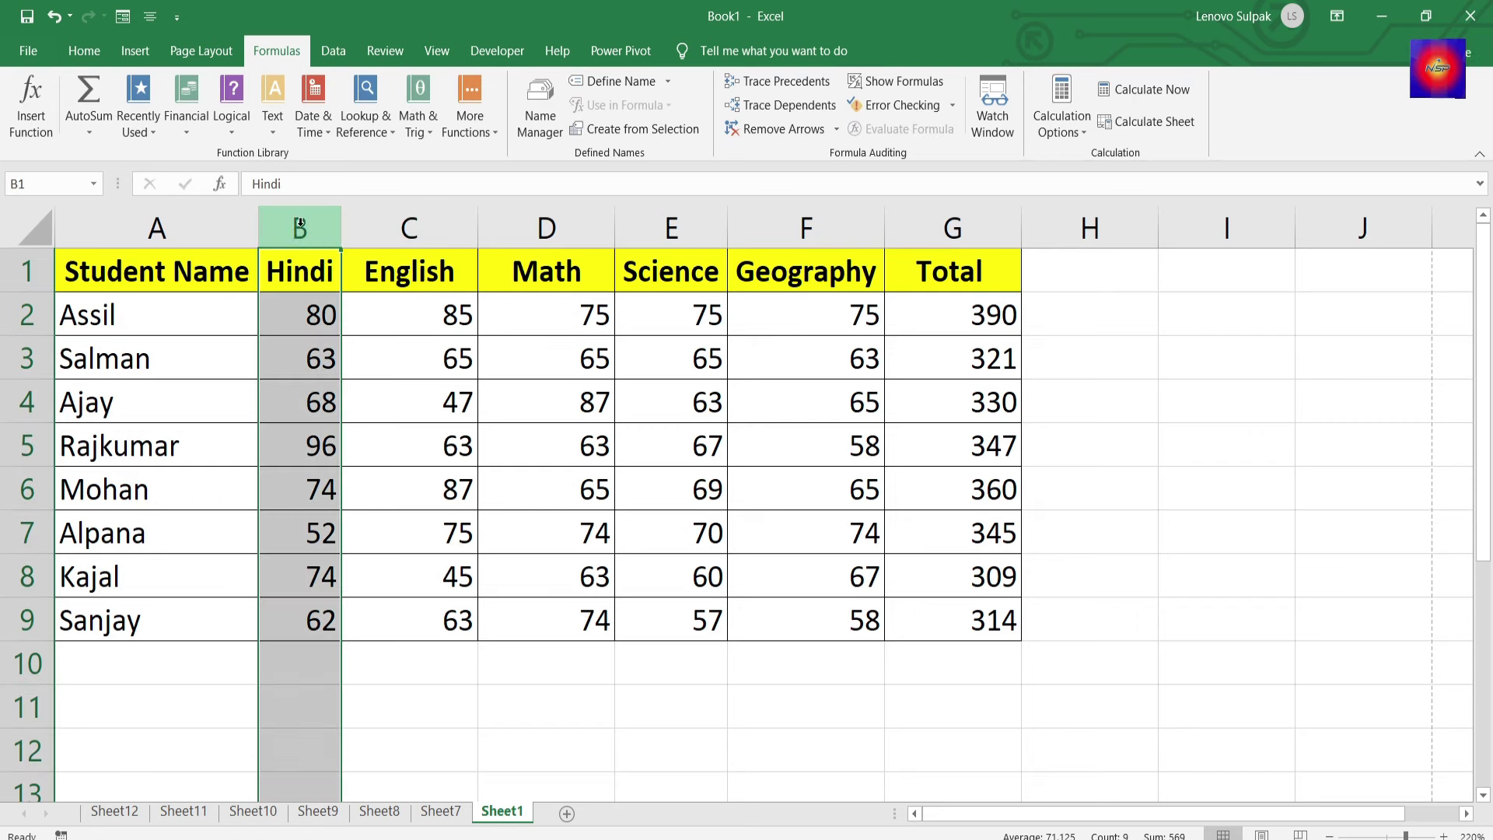
pyautogui.click(413, 231)
pyautogui.click(308, 228)
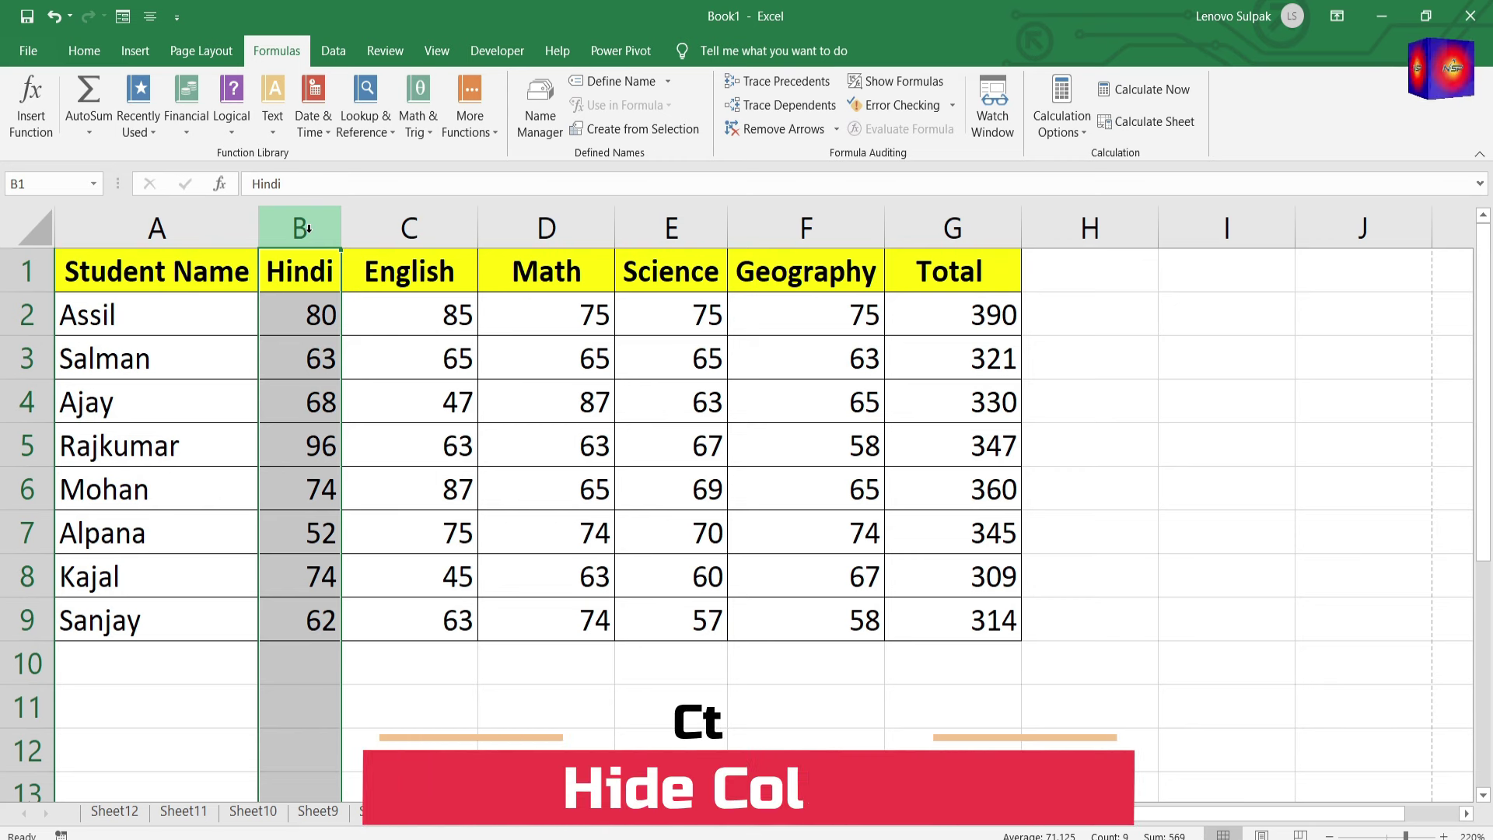
pyautogui.hotkey('ctrl', '0')
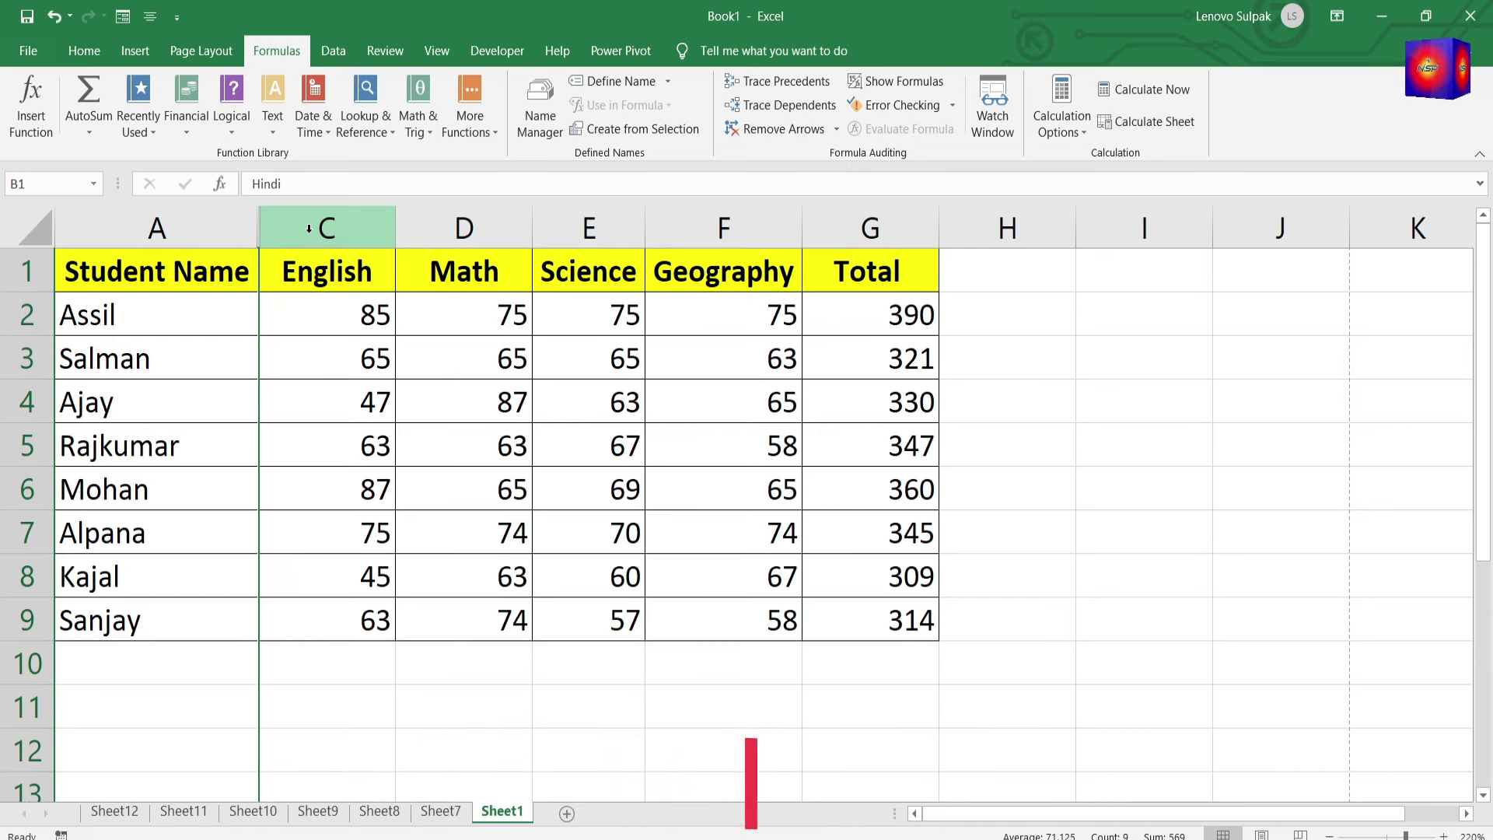
pyautogui.hotkey('ctrl', 'shift', '0')
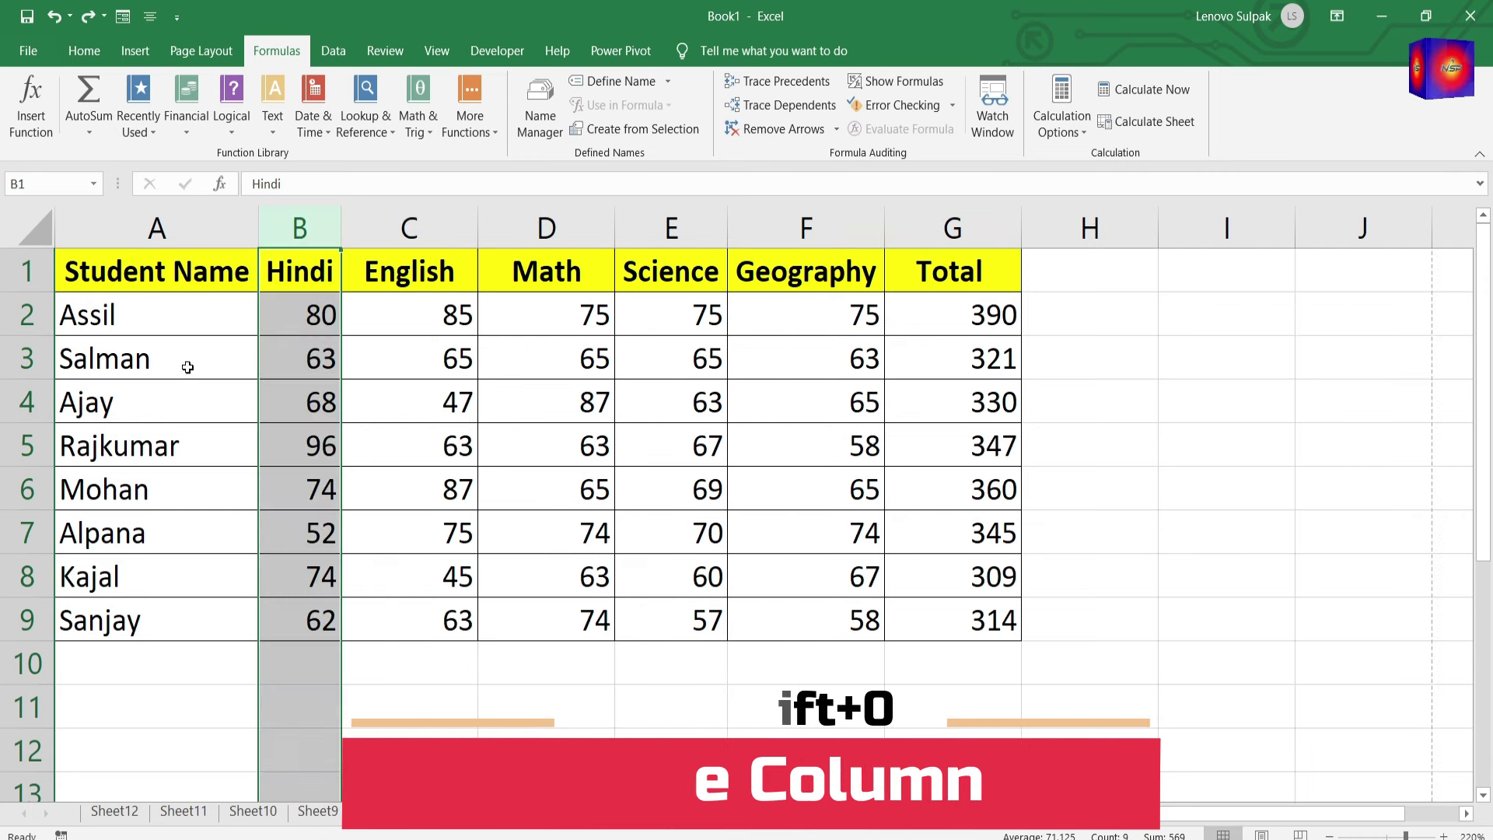
pyautogui.click(1090, 663)
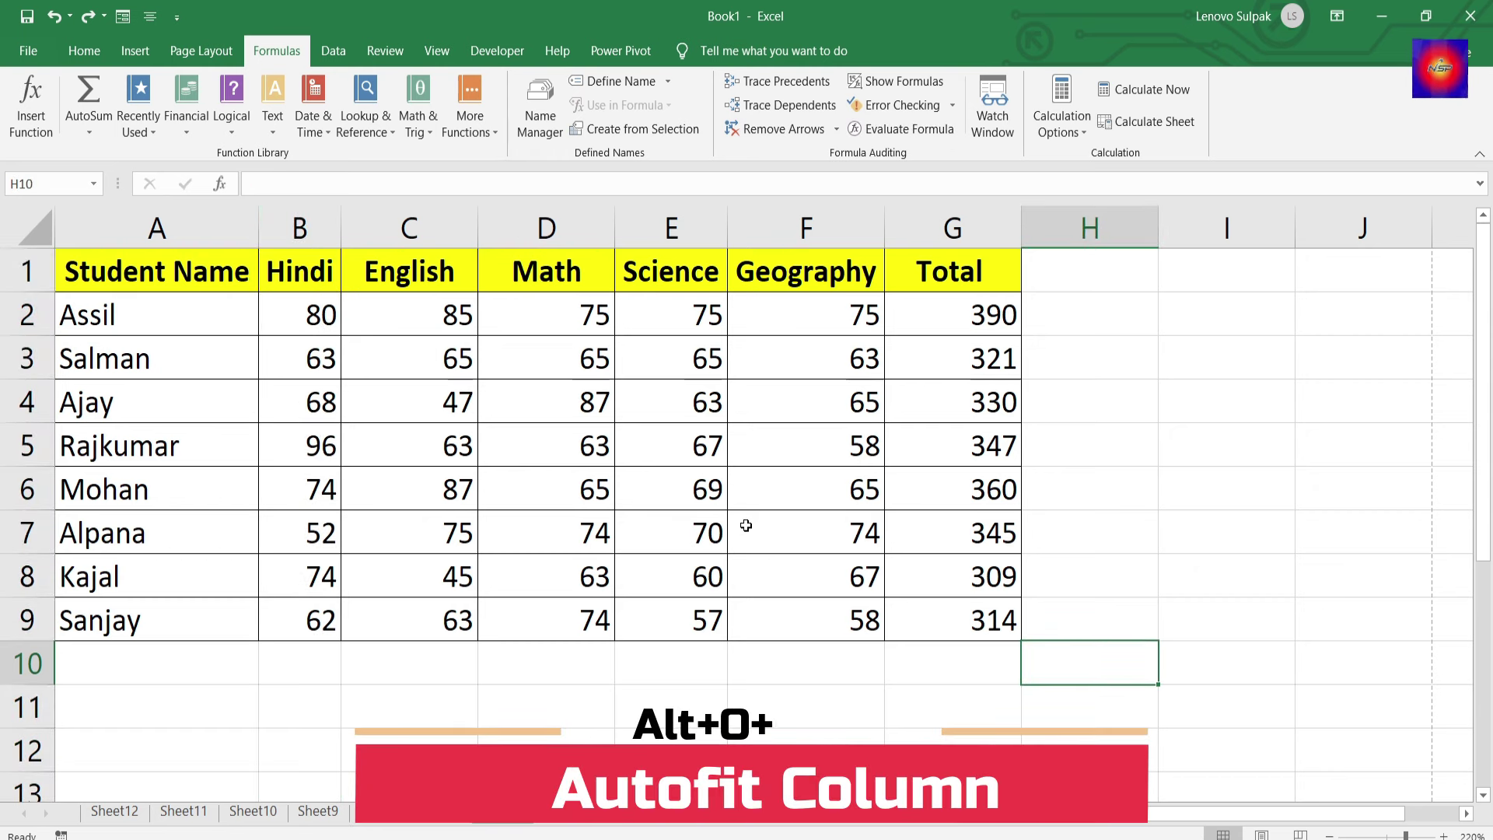
# Step: Auto-fit the columns of the marks table A1:G9 with Alt, O, A
pyautogui.click(604, 619)
pyautogui.moveTo(254, 269); pyautogui.dragTo(920, 625)
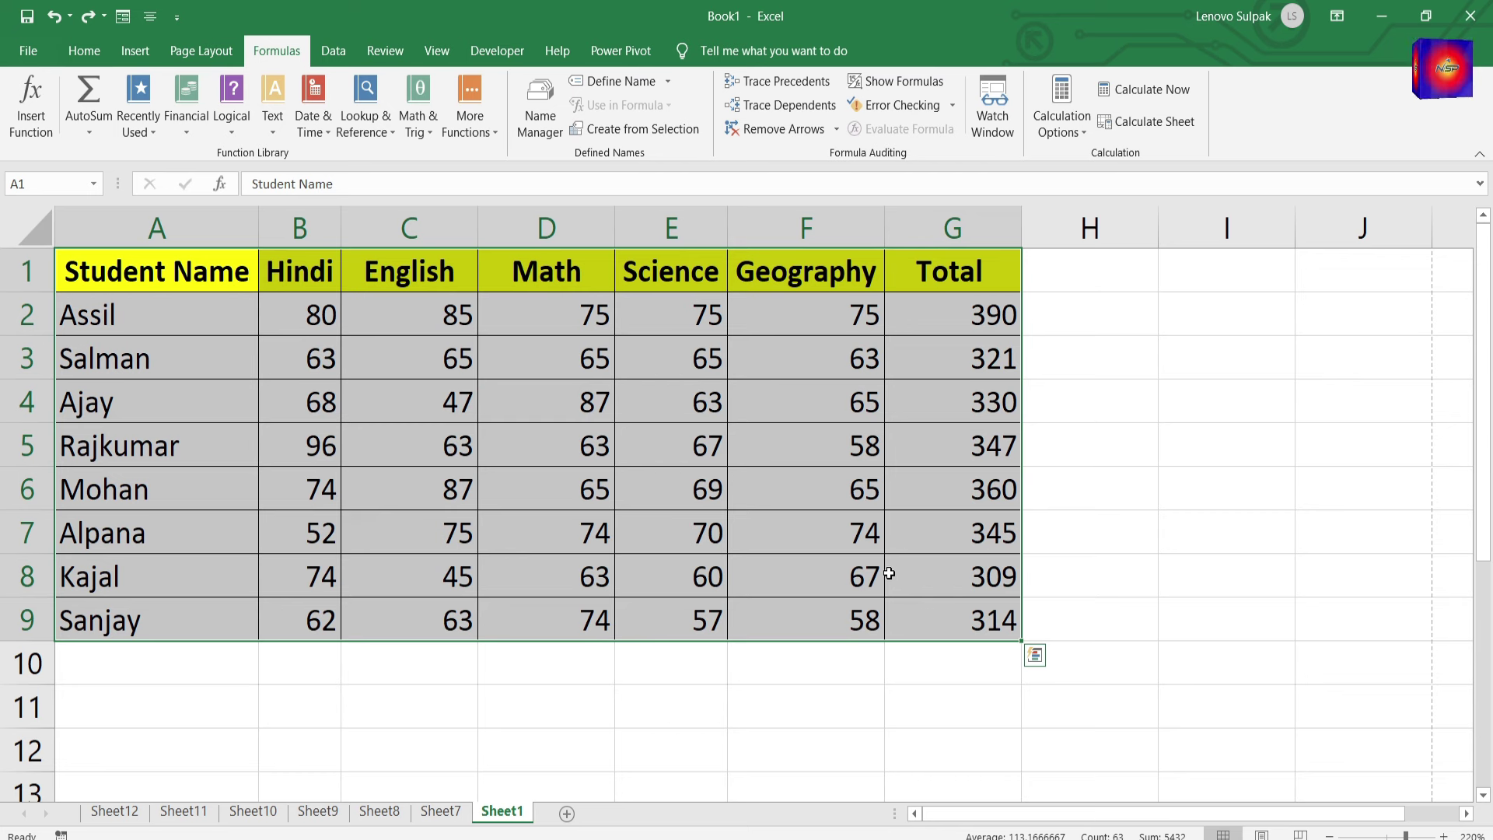
pyautogui.press('alt')
pyautogui.press('o')
pyautogui.press('a')
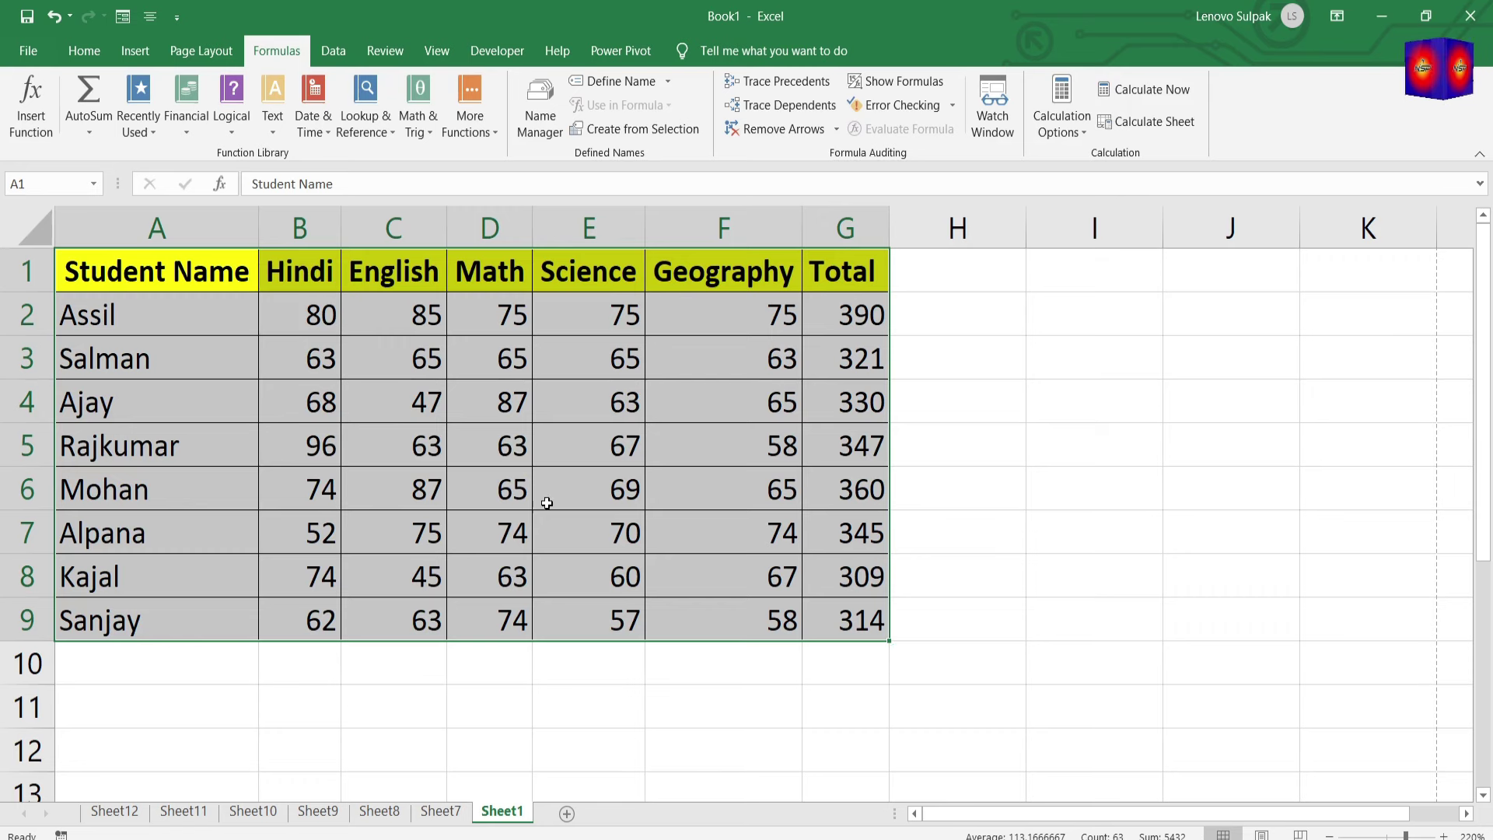
# Step: Undo the auto-fit with Ctrl+Z to restore the original column widths
pyautogui.click(667, 325)
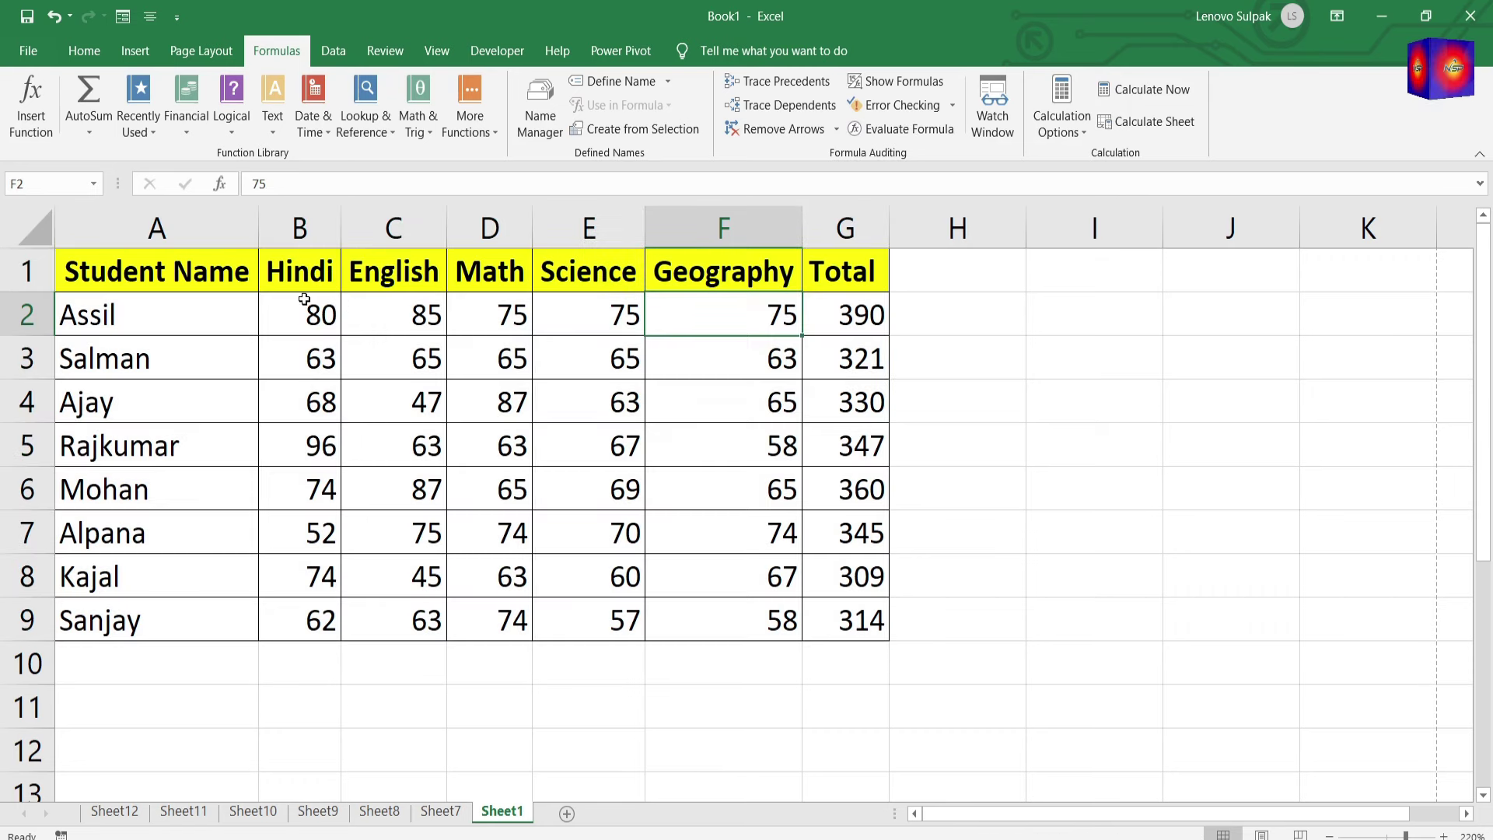
pyautogui.moveTo(234, 284)
pyautogui.mouseDown()
pyautogui.moveTo(858, 530)
pyautogui.moveTo(856, 622)
pyautogui.mouseUp()
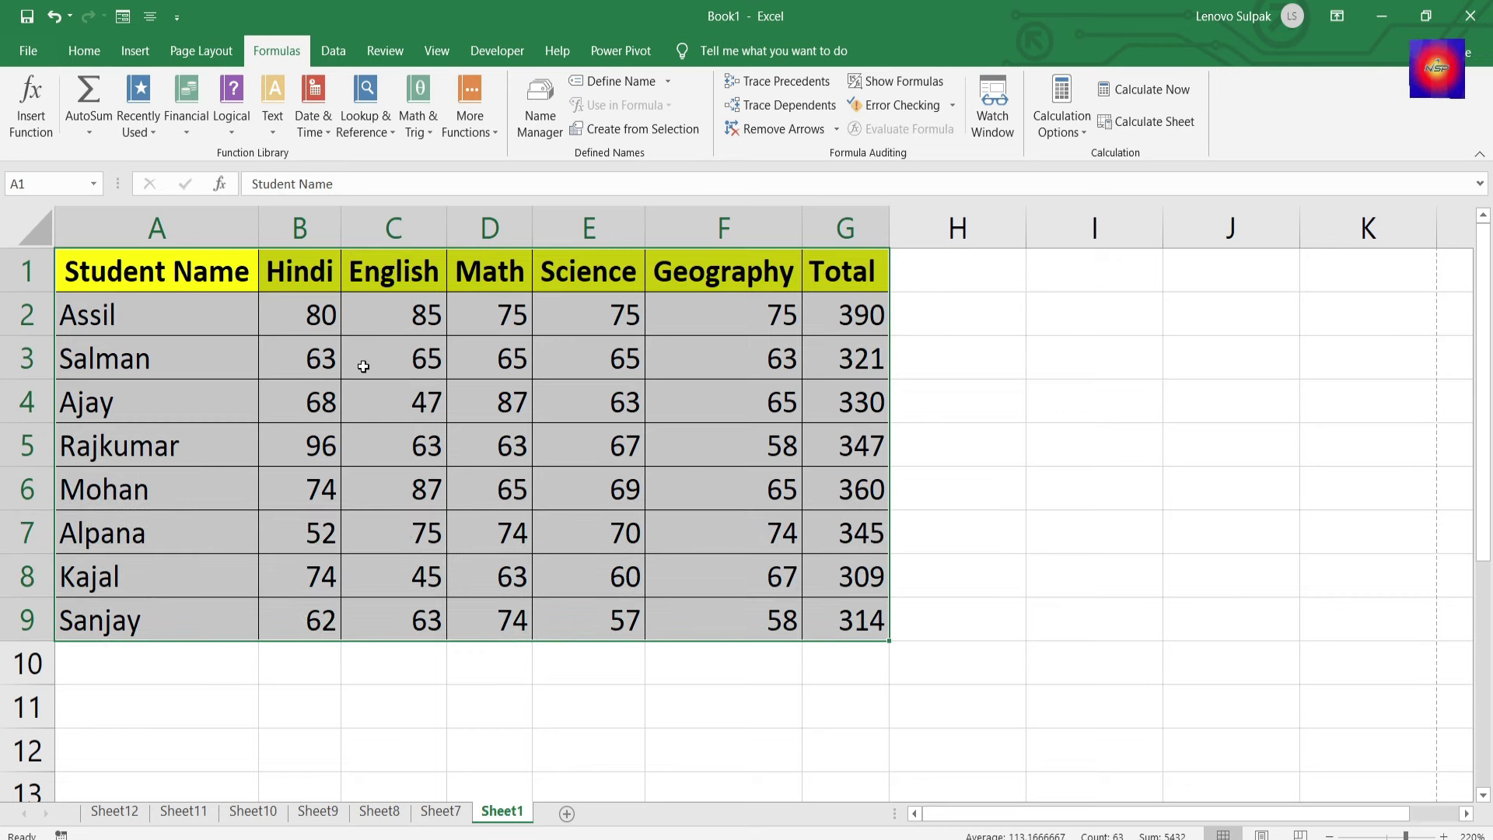
pyautogui.hotkey('ctrl', 'z')
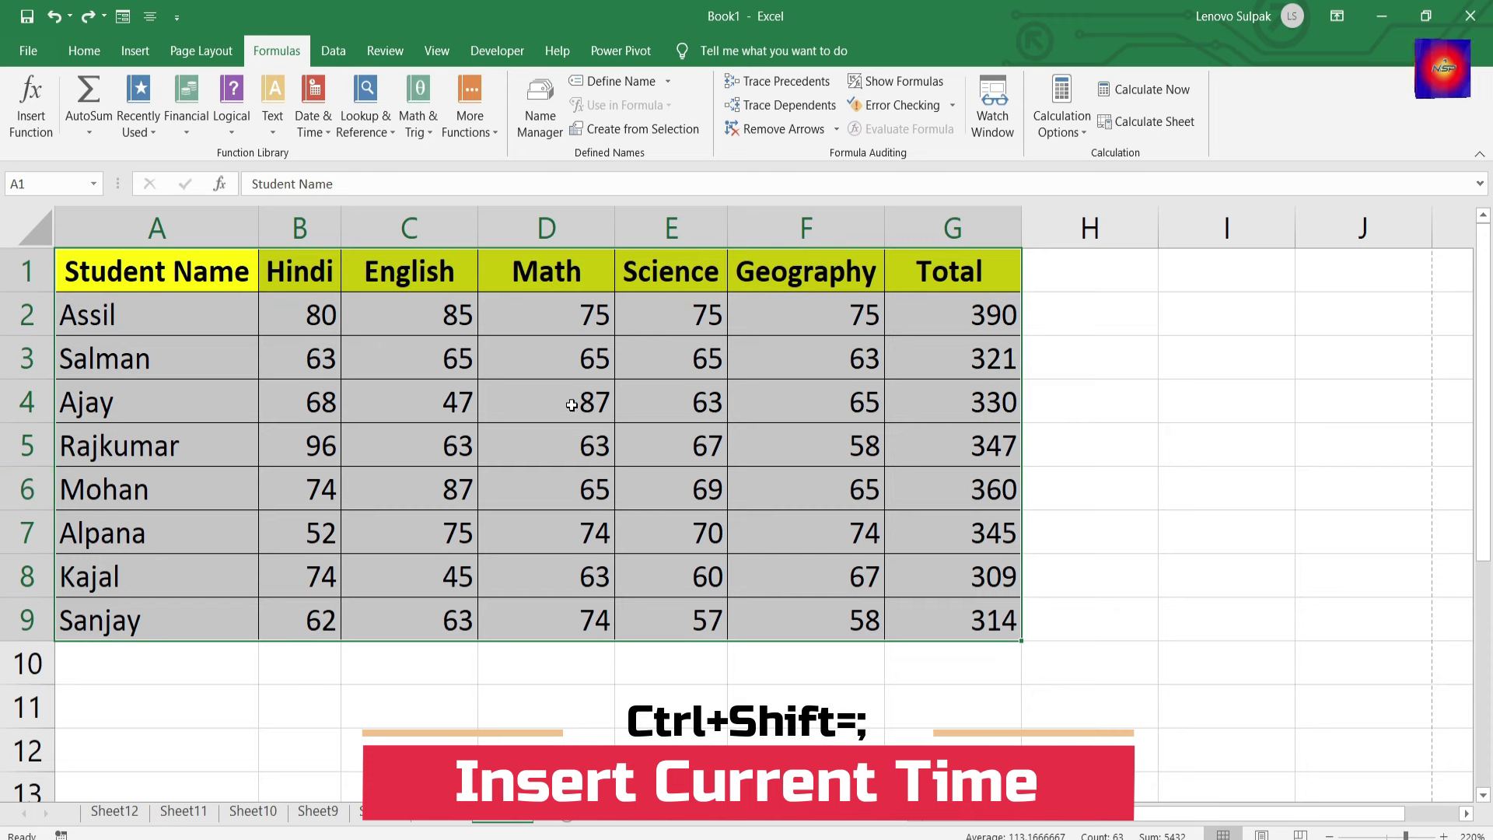
pyautogui.click(767, 407)
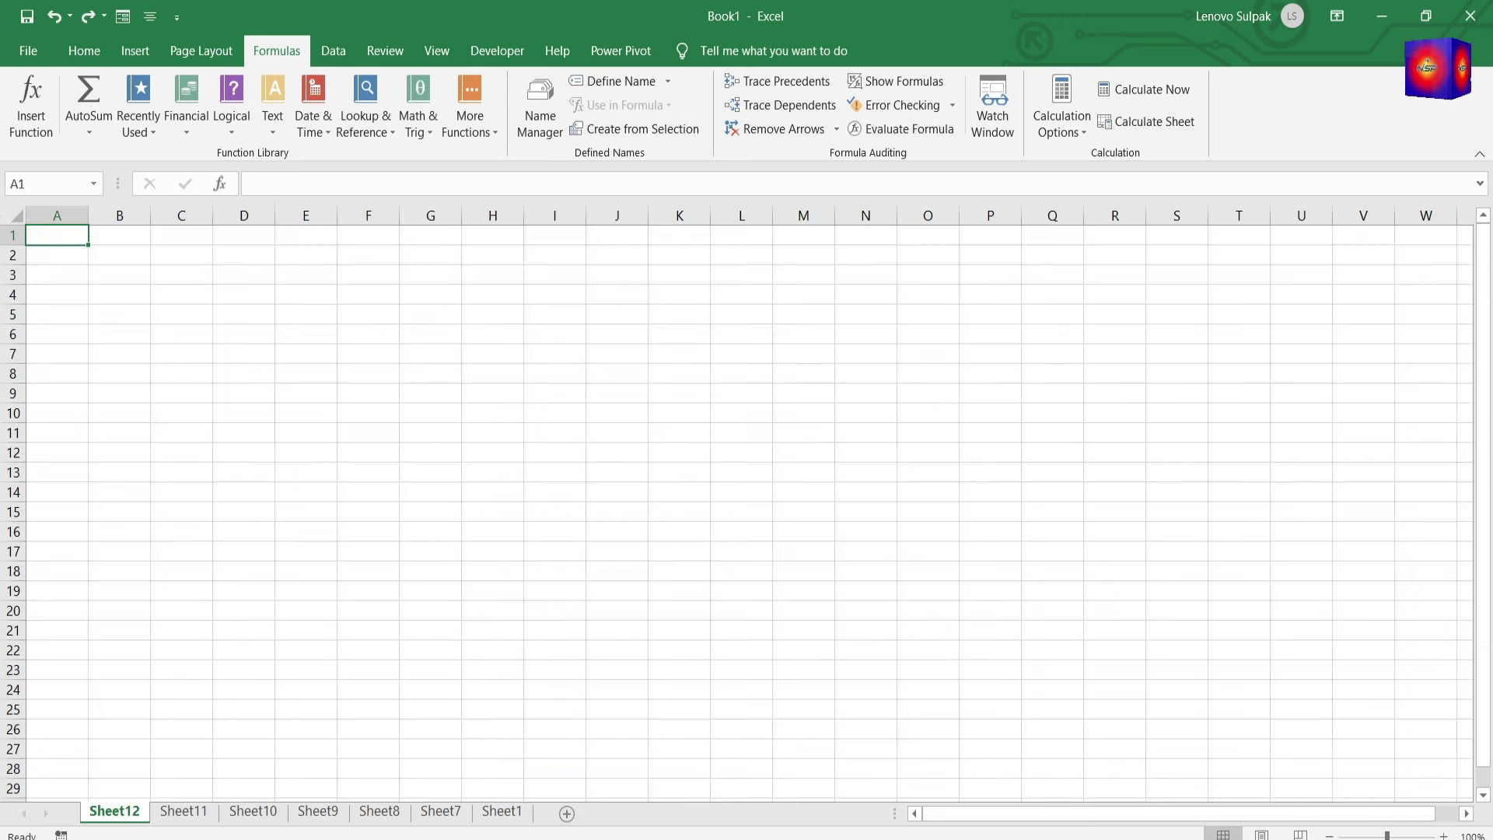
# Step: Insert the current time into cell E5 with Ctrl+Shift+;
pyautogui.keyDown('ctrl'); pyautogui.scroll(5, 627, 466); pyautogui.keyUp('ctrl')
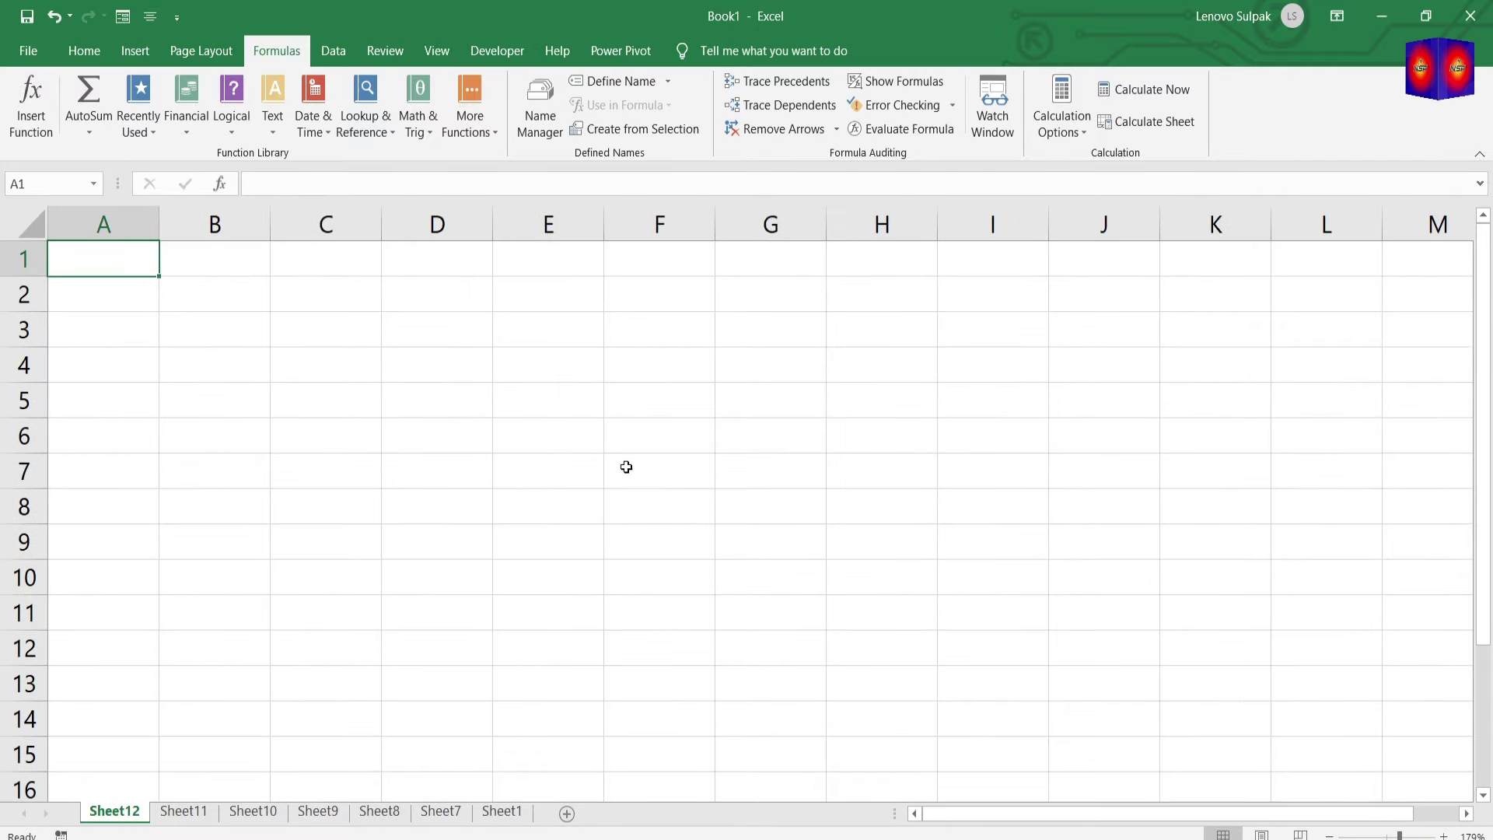
pyautogui.click(550, 416)
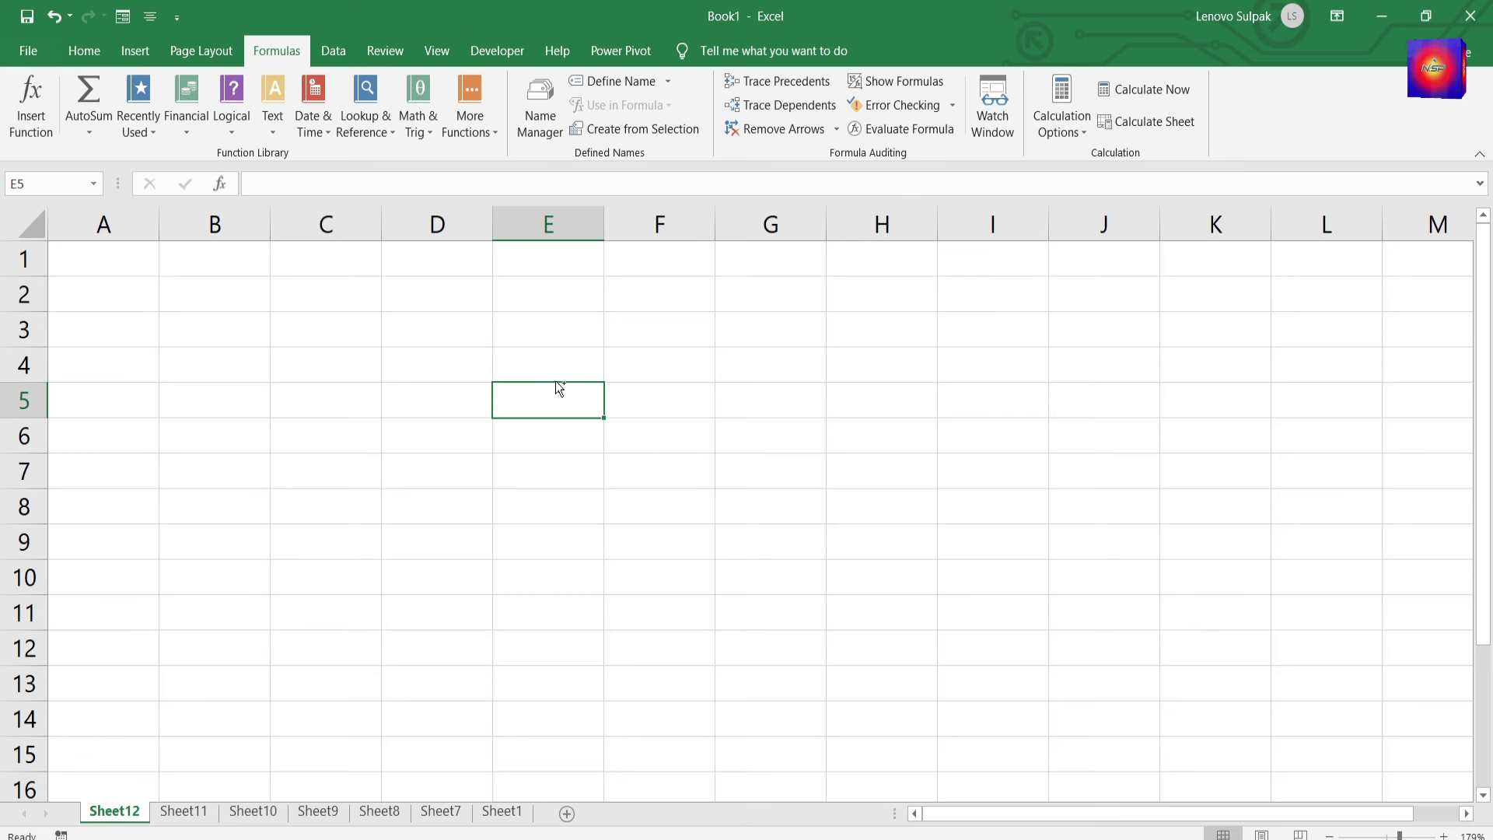
pyautogui.hotkey('ctrl', 'shift', ';')
pyautogui.click(550, 476)
pyautogui.click(536, 398)
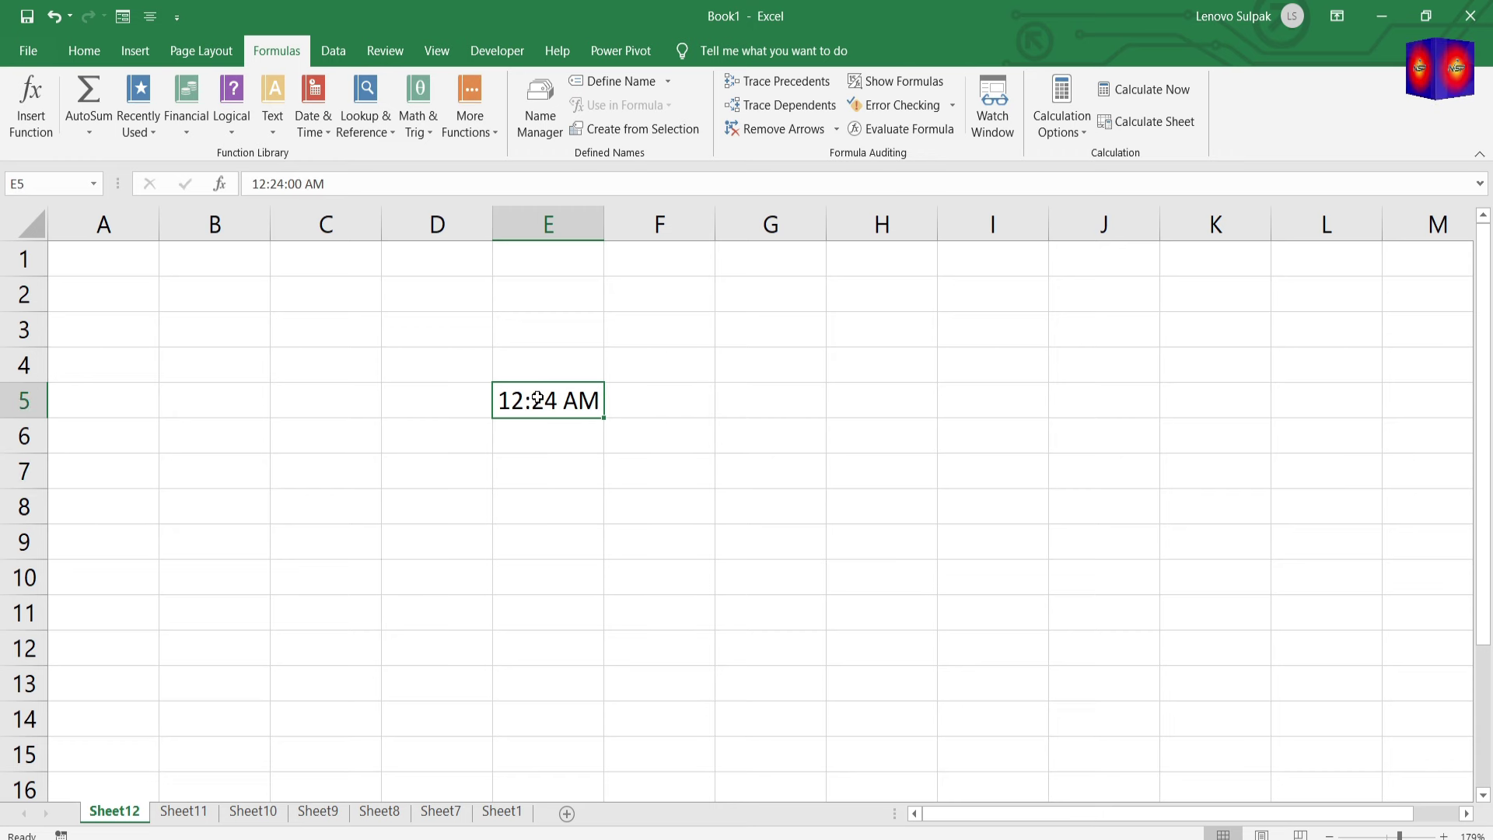
# Step: Insert today's date into C3 with Ctrl+; and enter =now() in C4
pyautogui.keyDown('ctrl'); pyautogui.scroll(2, 537, 397); pyautogui.keyUp('ctrl')
pyautogui.keyDown('ctrl'); pyautogui.scroll(2, 536, 393); pyautogui.keyUp('ctrl')
pyautogui.keyDown('ctrl'); pyautogui.scroll(3, 722, 448); pyautogui.keyUp('ctrl')
pyautogui.keyDown('ctrl'); pyautogui.scroll(1, 727, 444); pyautogui.keyUp('ctrl')
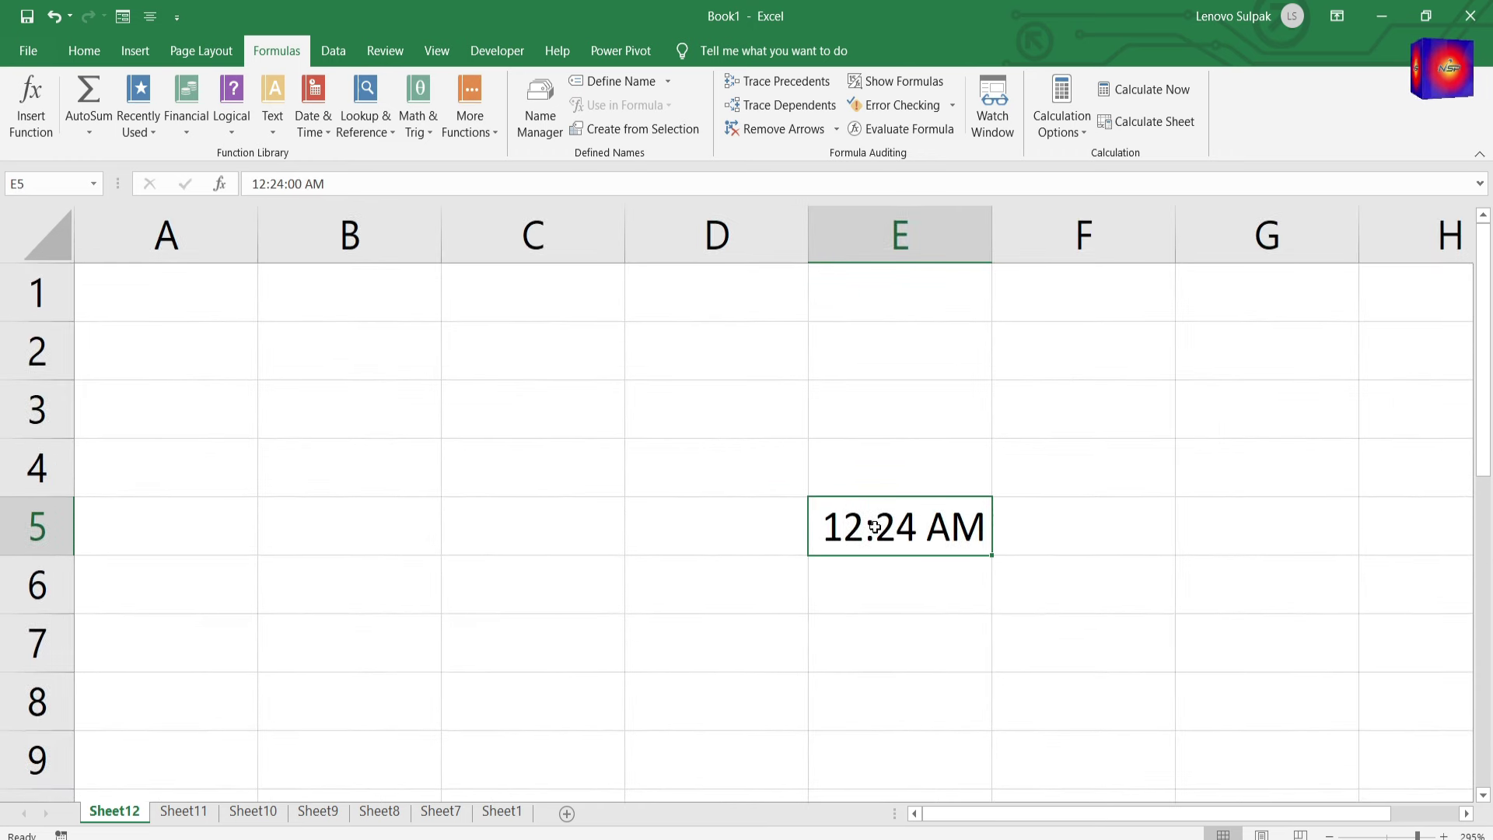
pyautogui.click(651, 444)
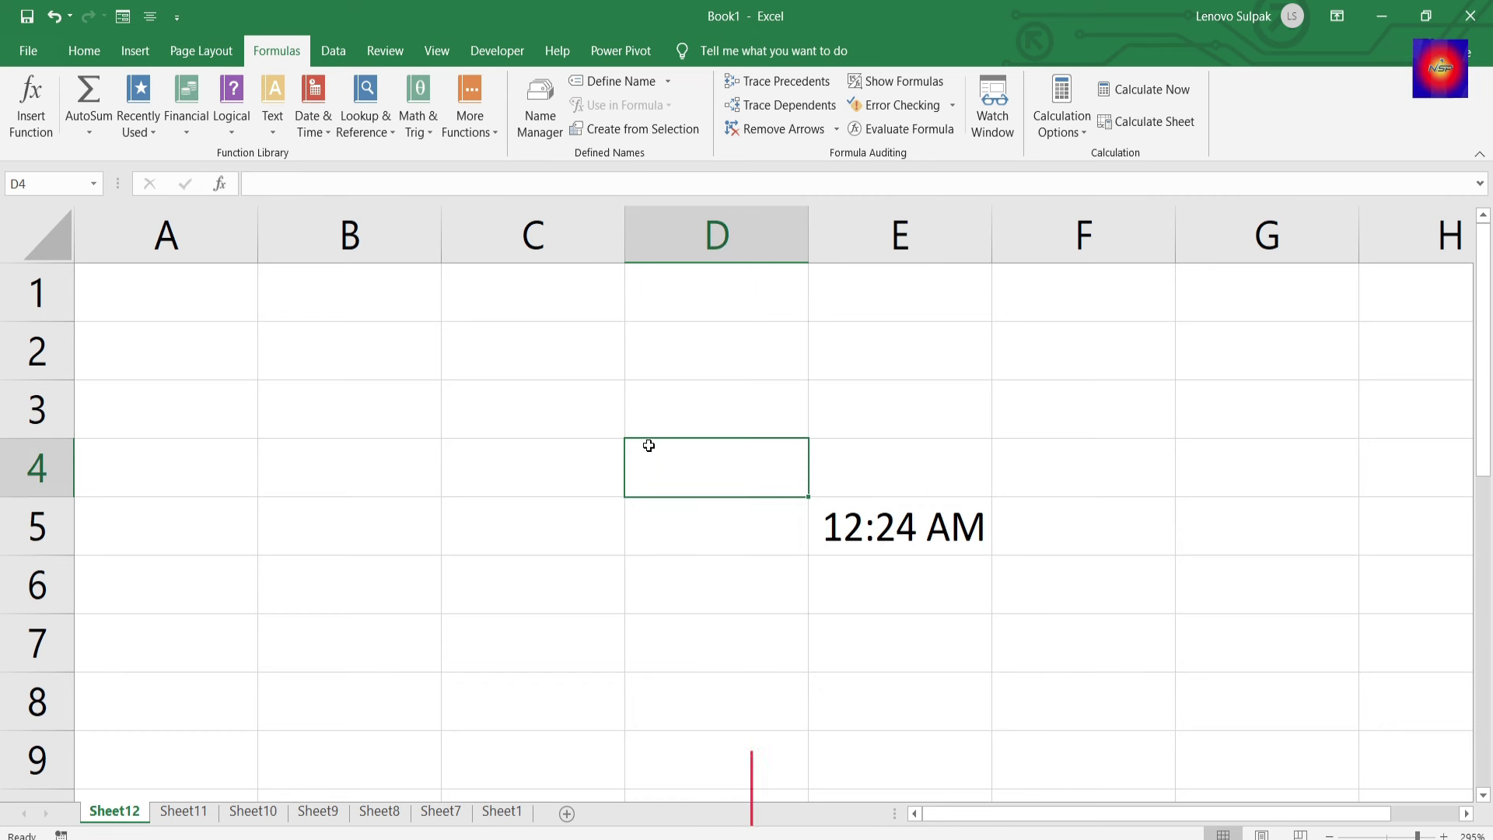
pyautogui.click(567, 417)
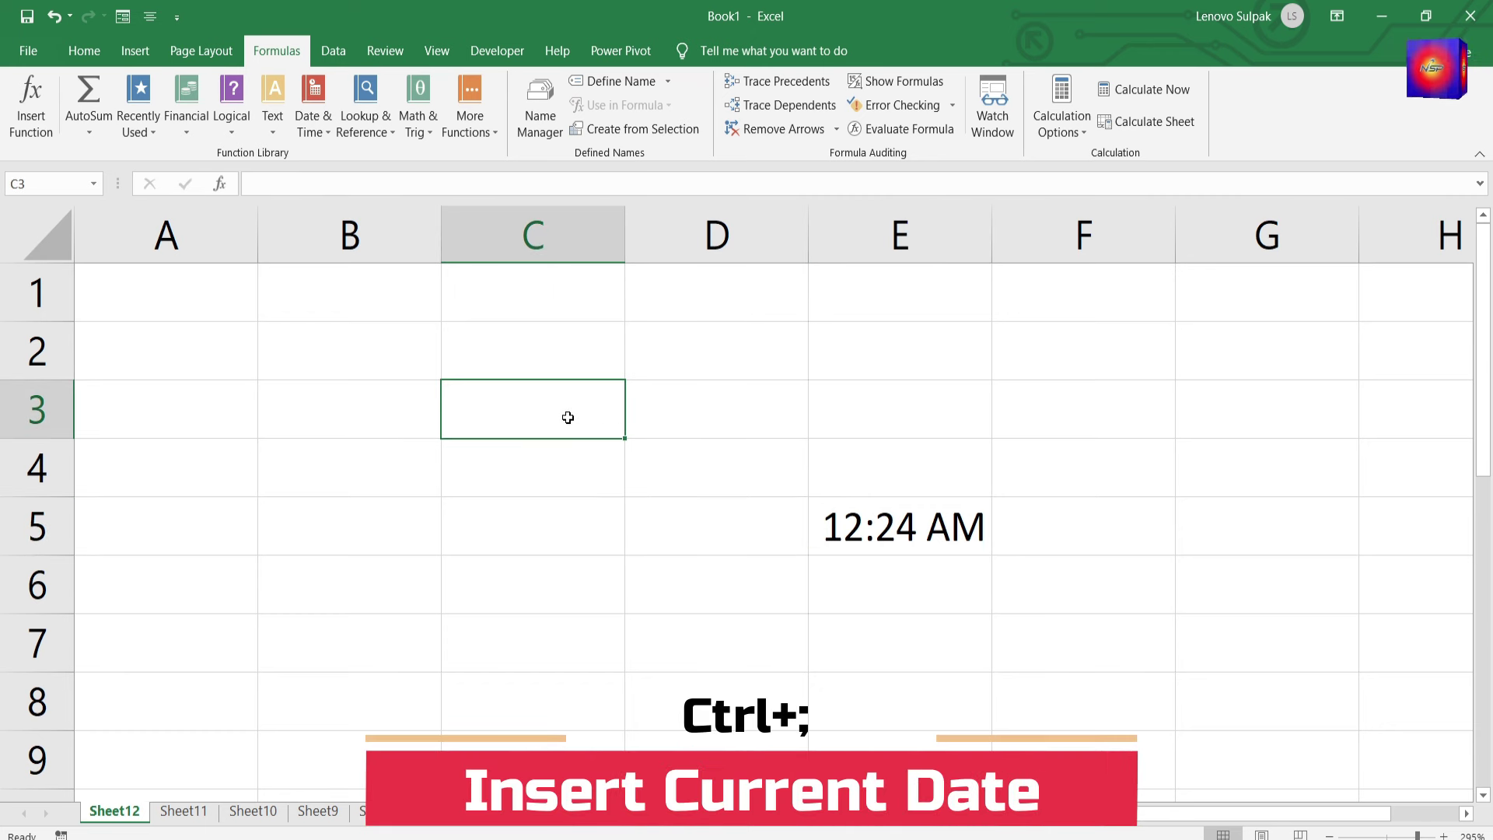
pyautogui.hotkey('ctrl', ';')
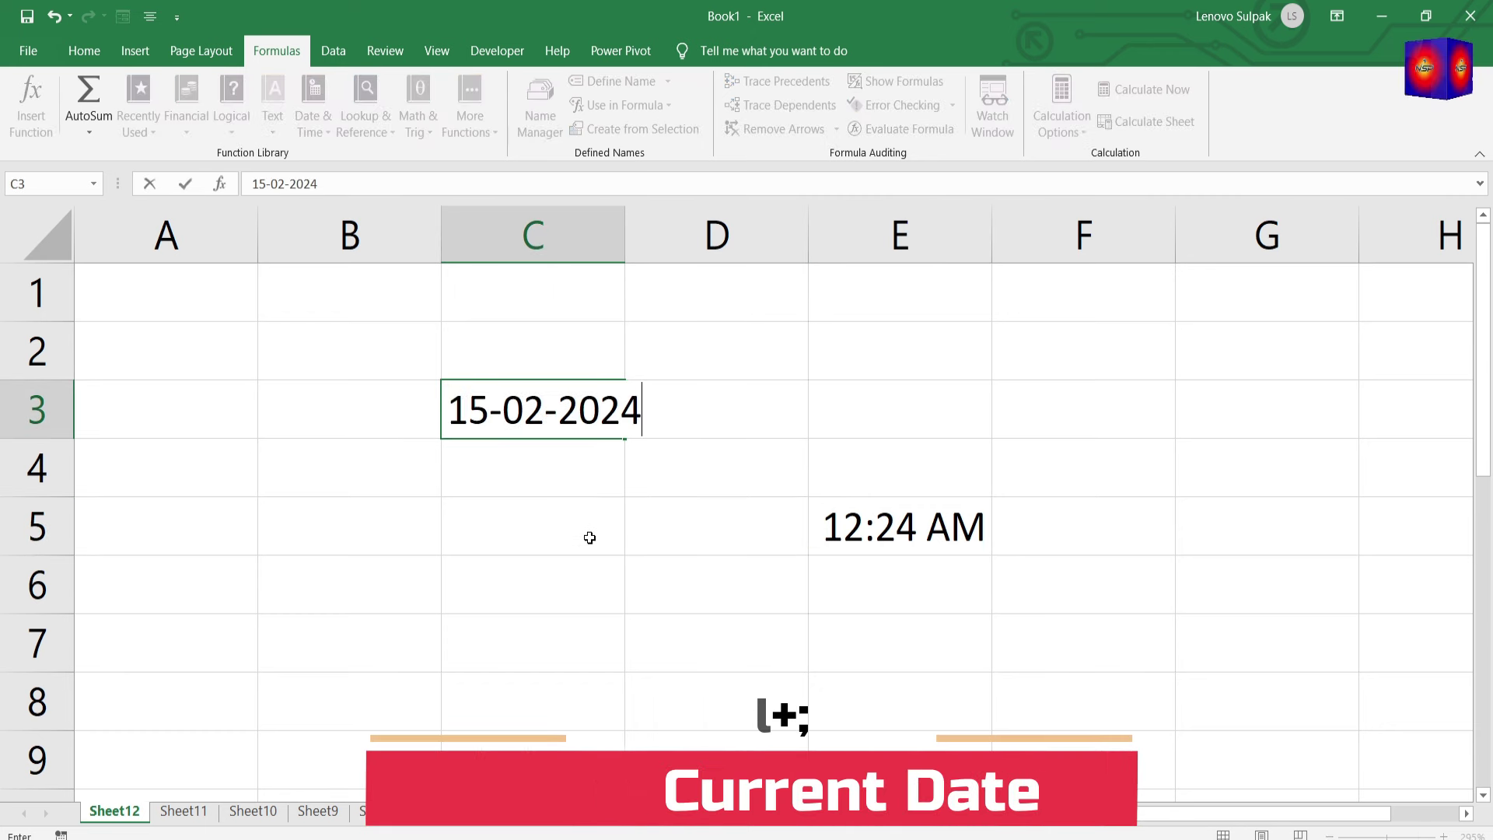
pyautogui.press('Return')
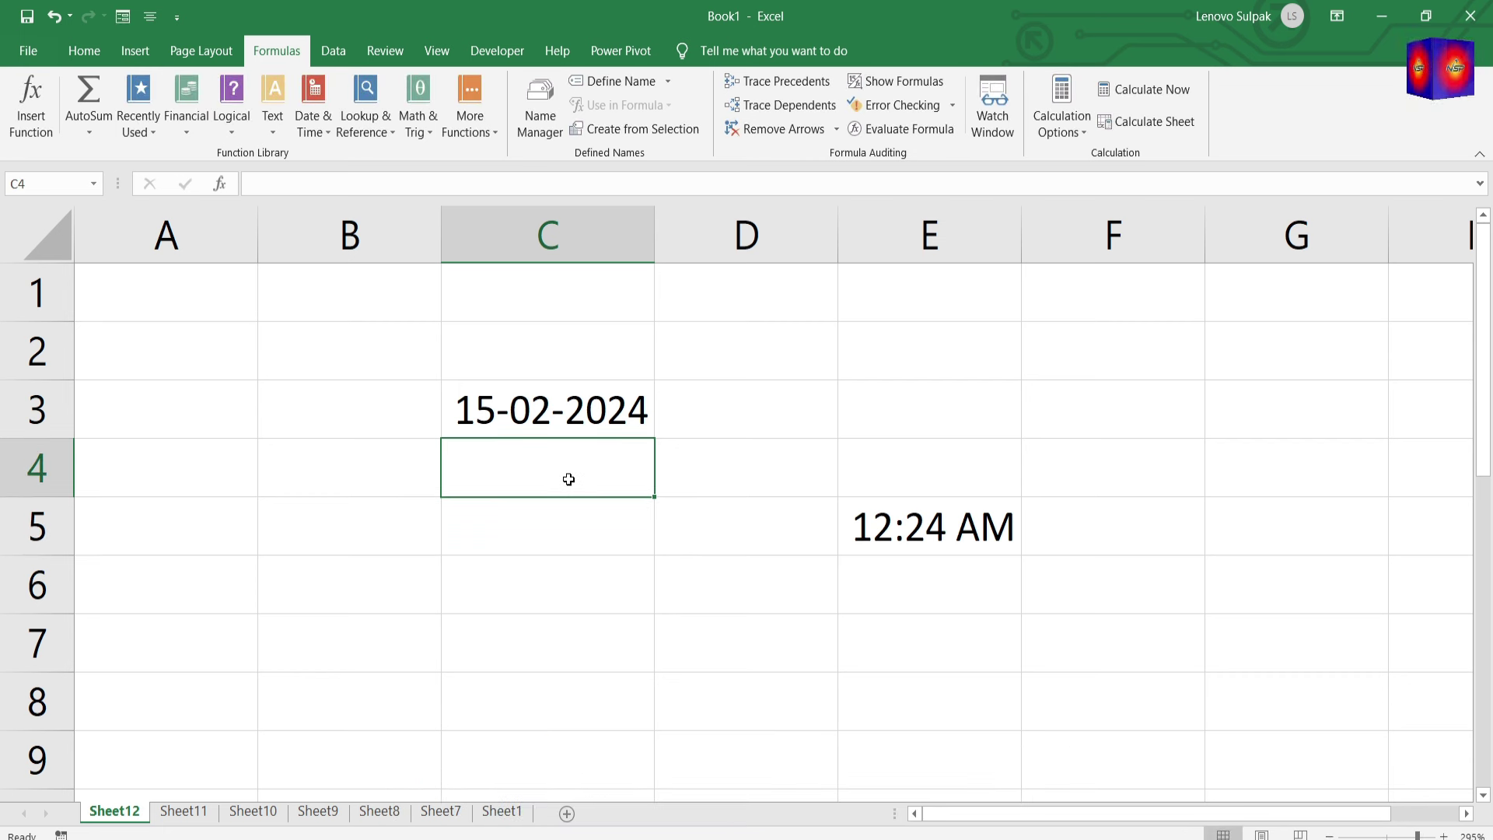
pyautogui.write('=now()')
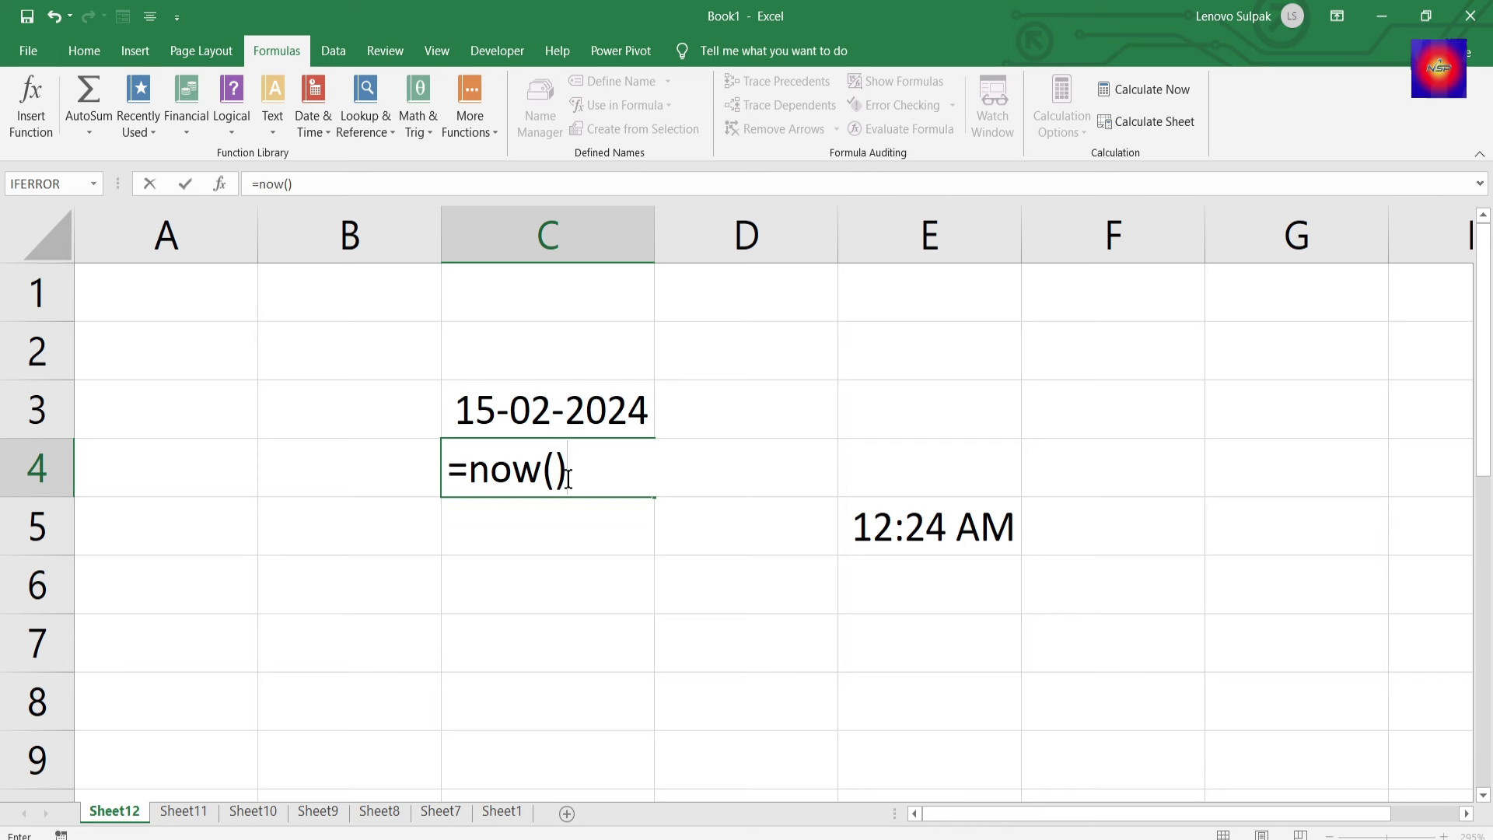
pyautogui.press('Return')
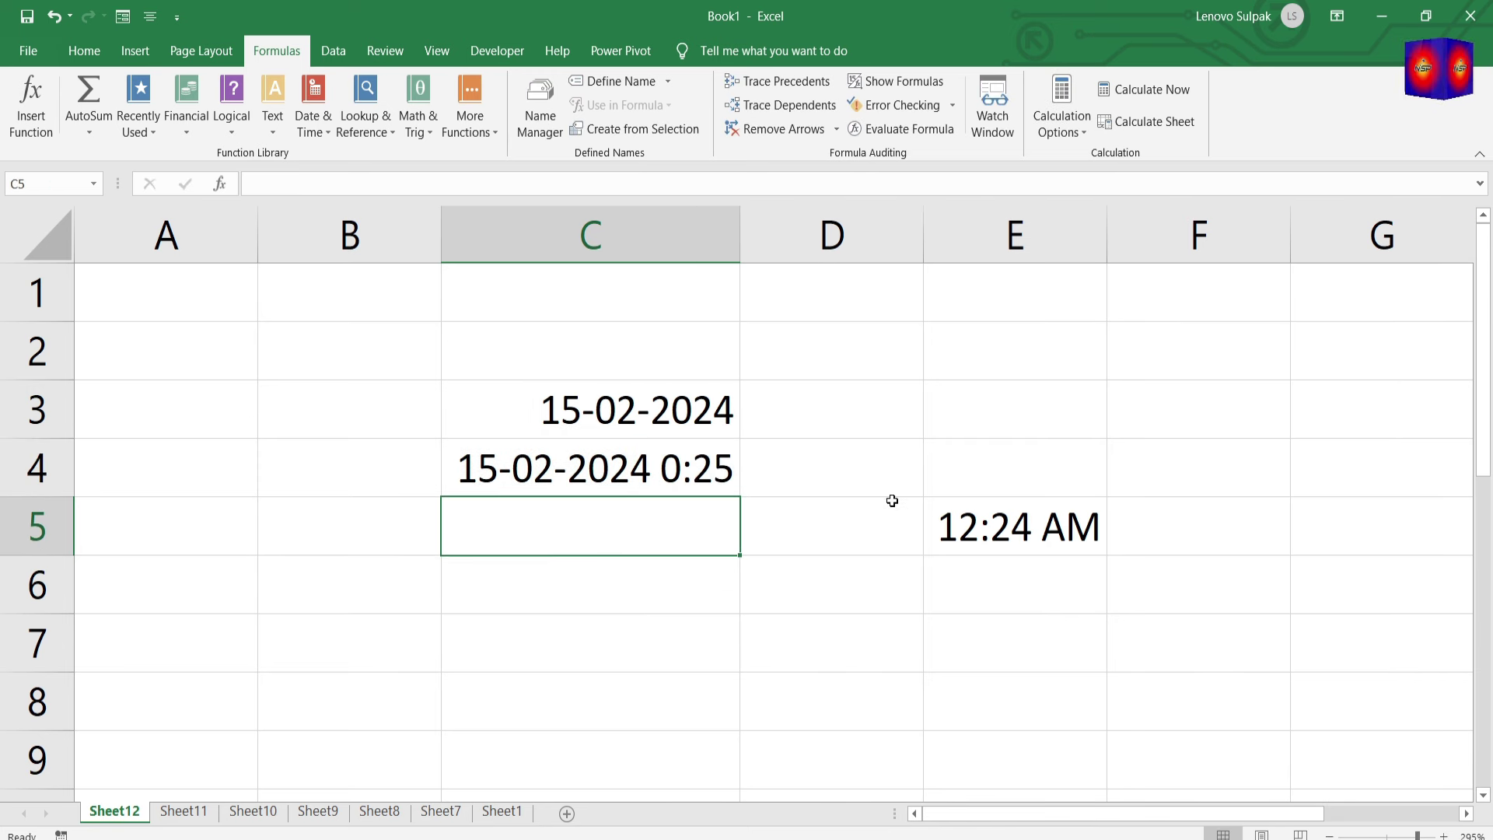
# Step: Clear the date and time entries in C3:F5 and close Book3 without saving
pyautogui.moveTo(650, 411); pyautogui.dragTo(1129, 513)
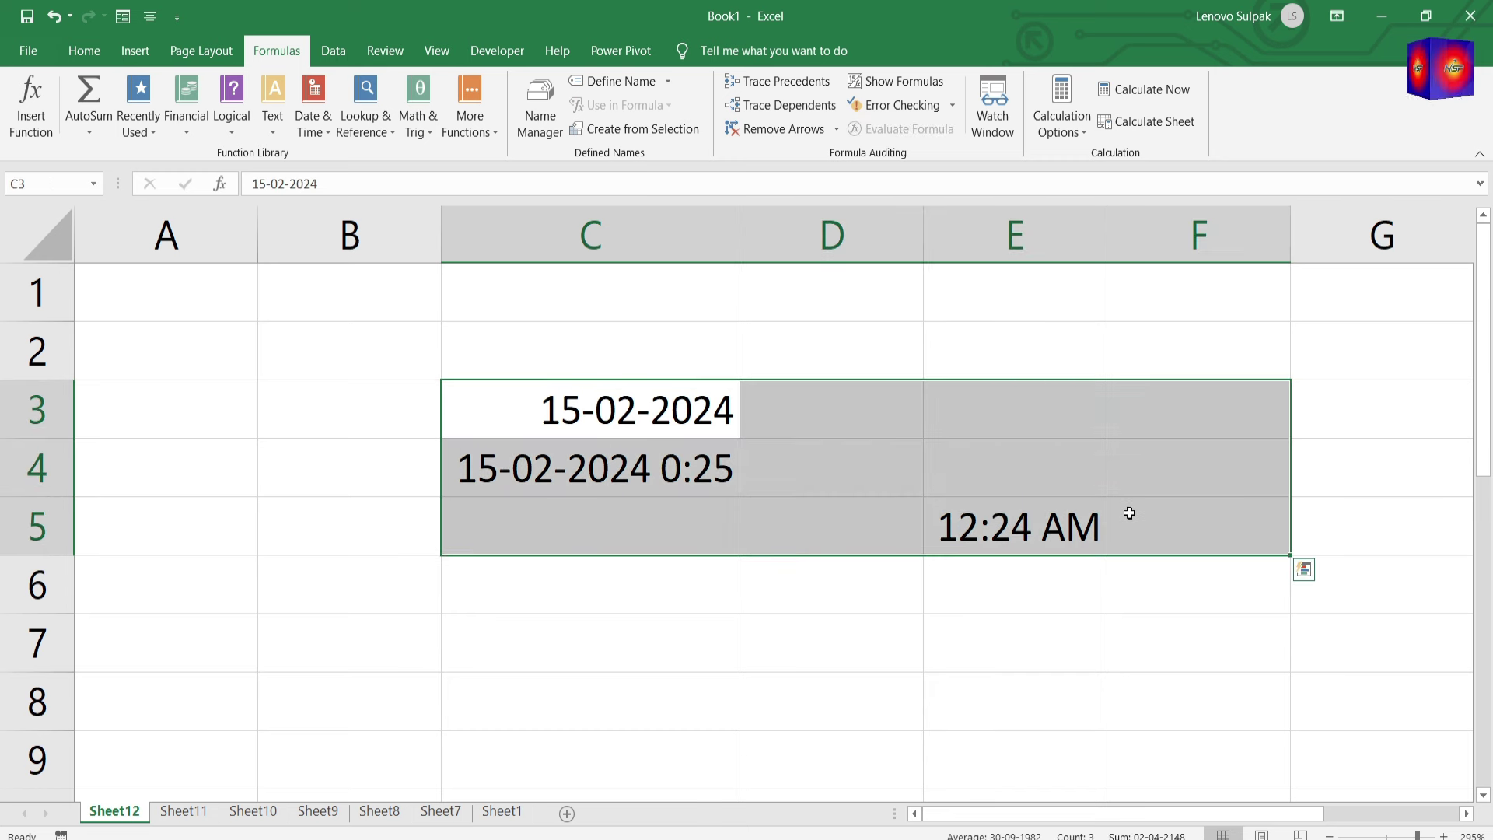
pyautogui.press('Delete')
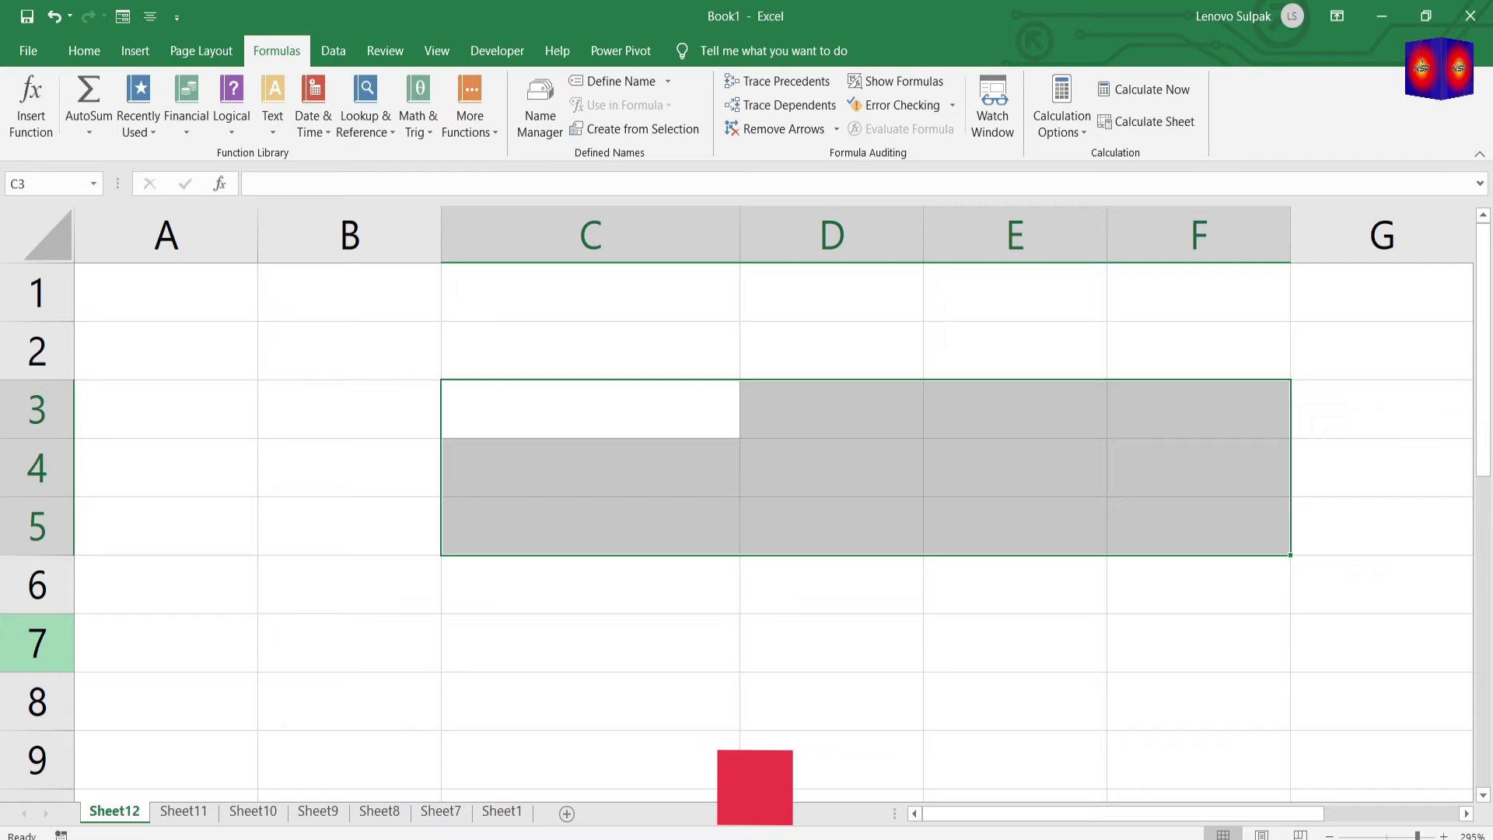
pyautogui.click(544, 839)
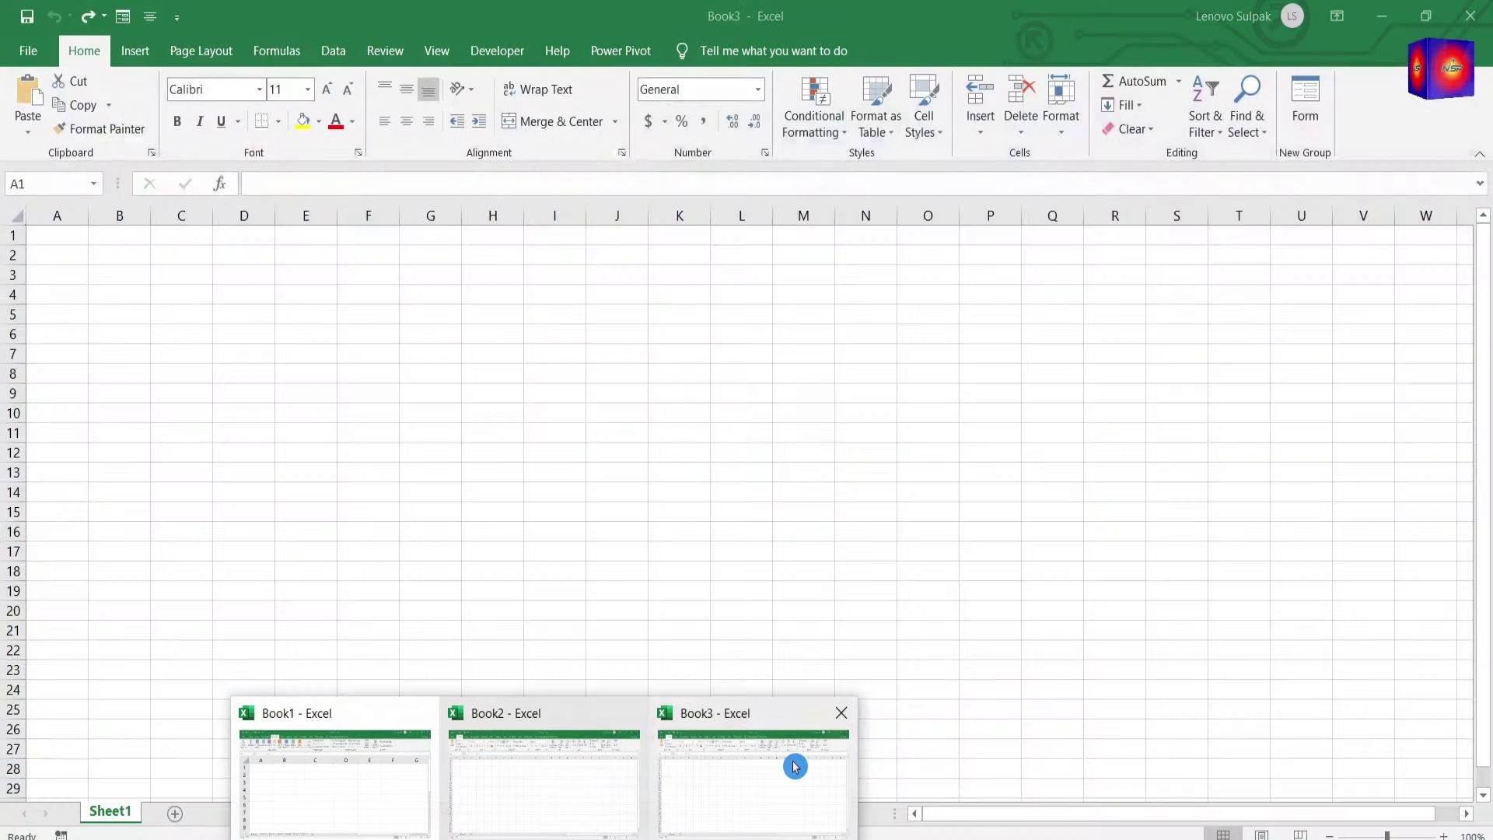
pyautogui.click(795, 766)
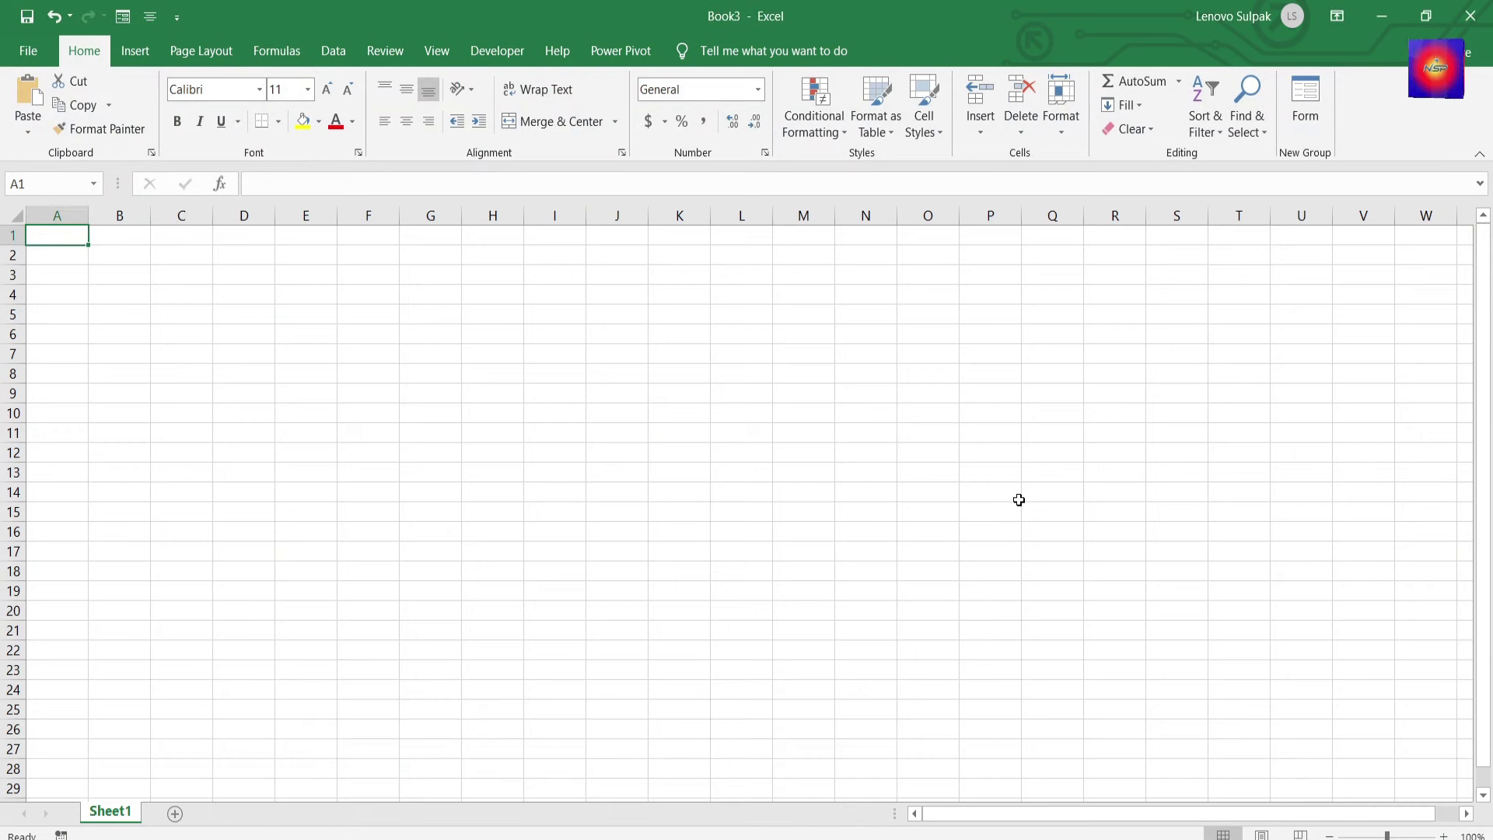
pyautogui.hotkey('ctrl', 'w')
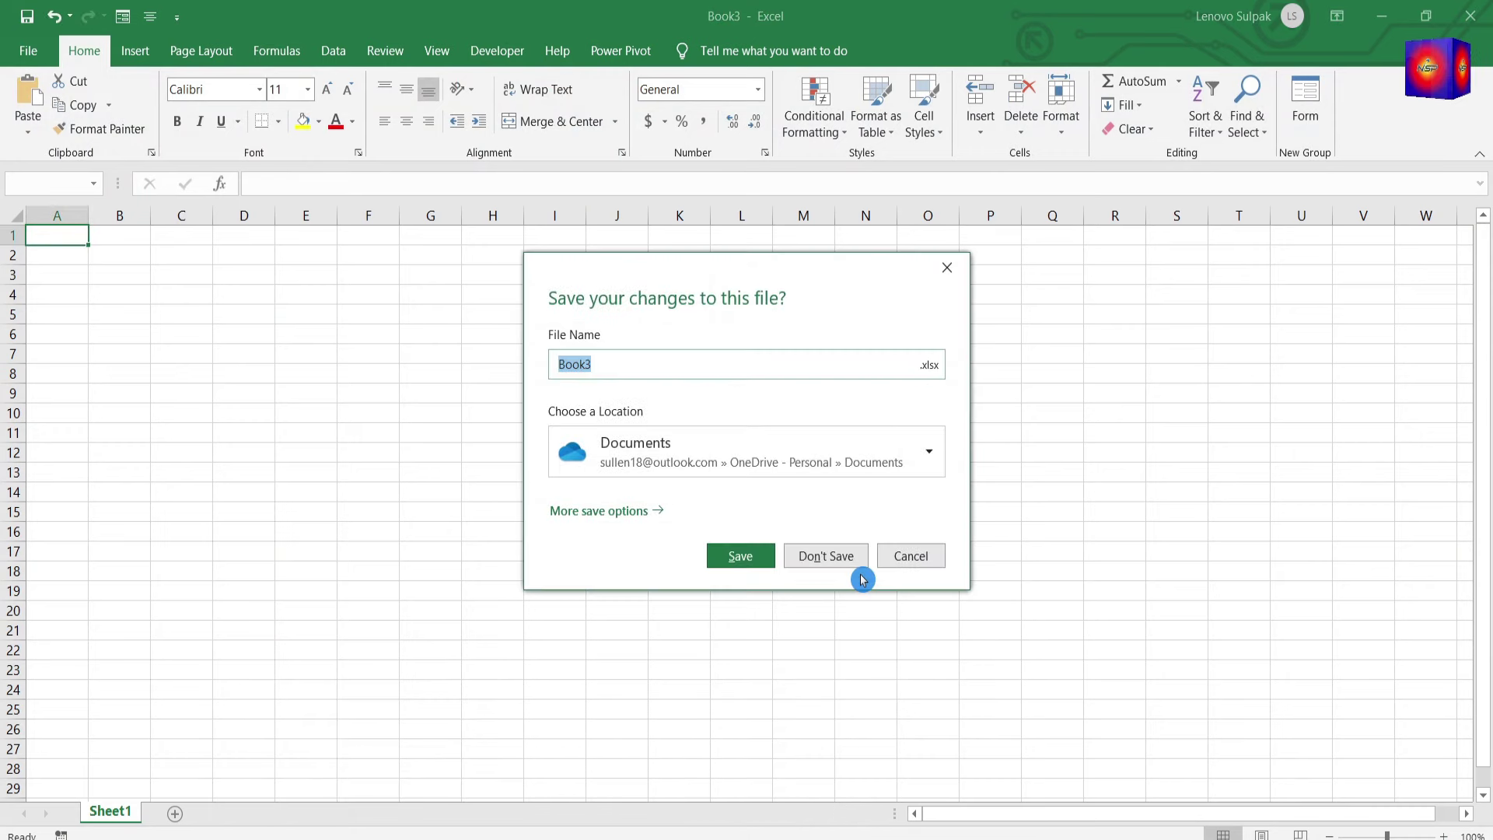
pyautogui.click(845, 558)
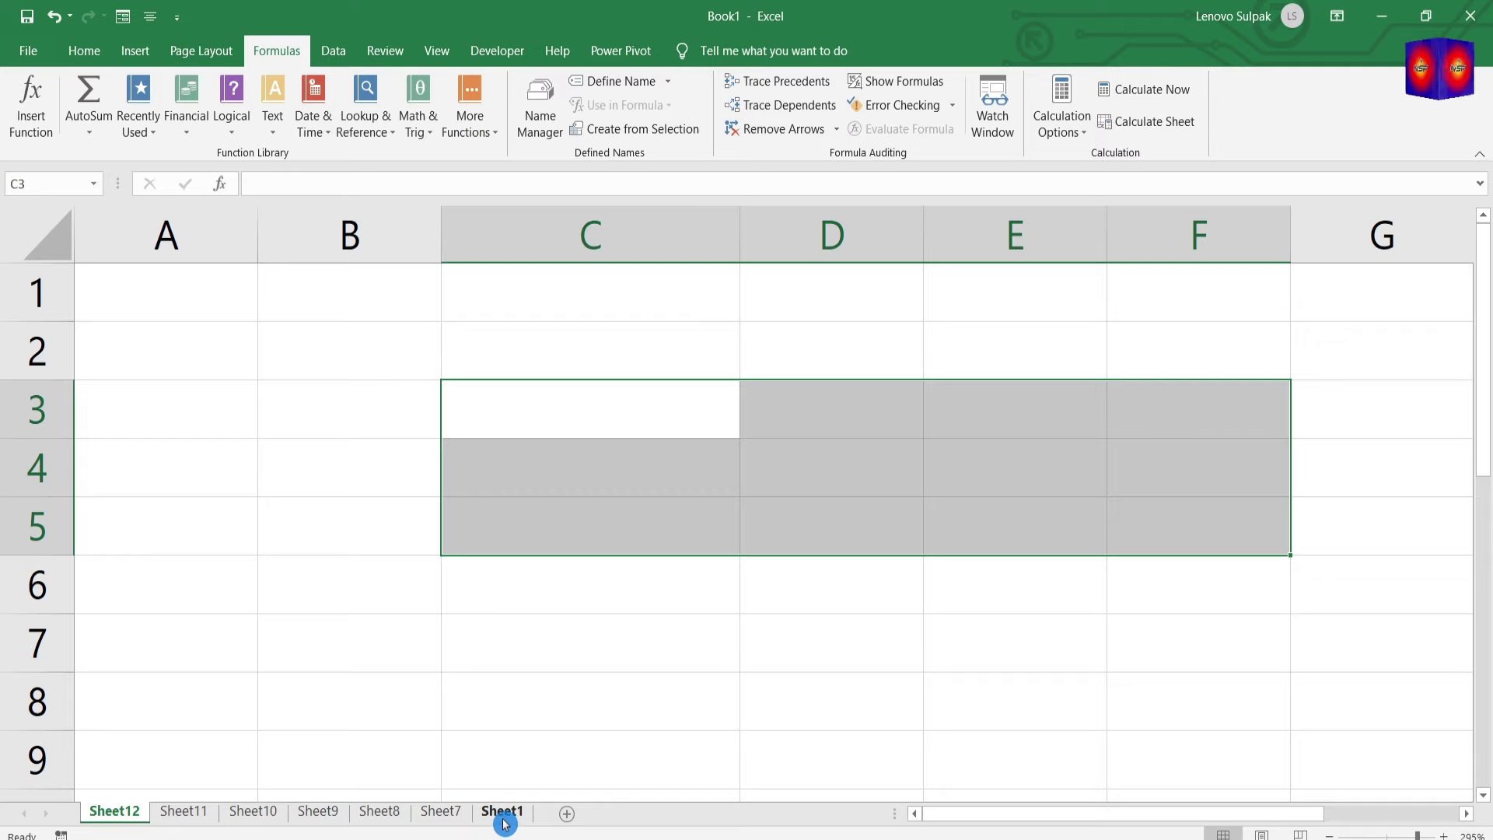
# Step: Close Book2 without saving and return to Book1's Sheet1 marks table
pyautogui.click(502, 811)
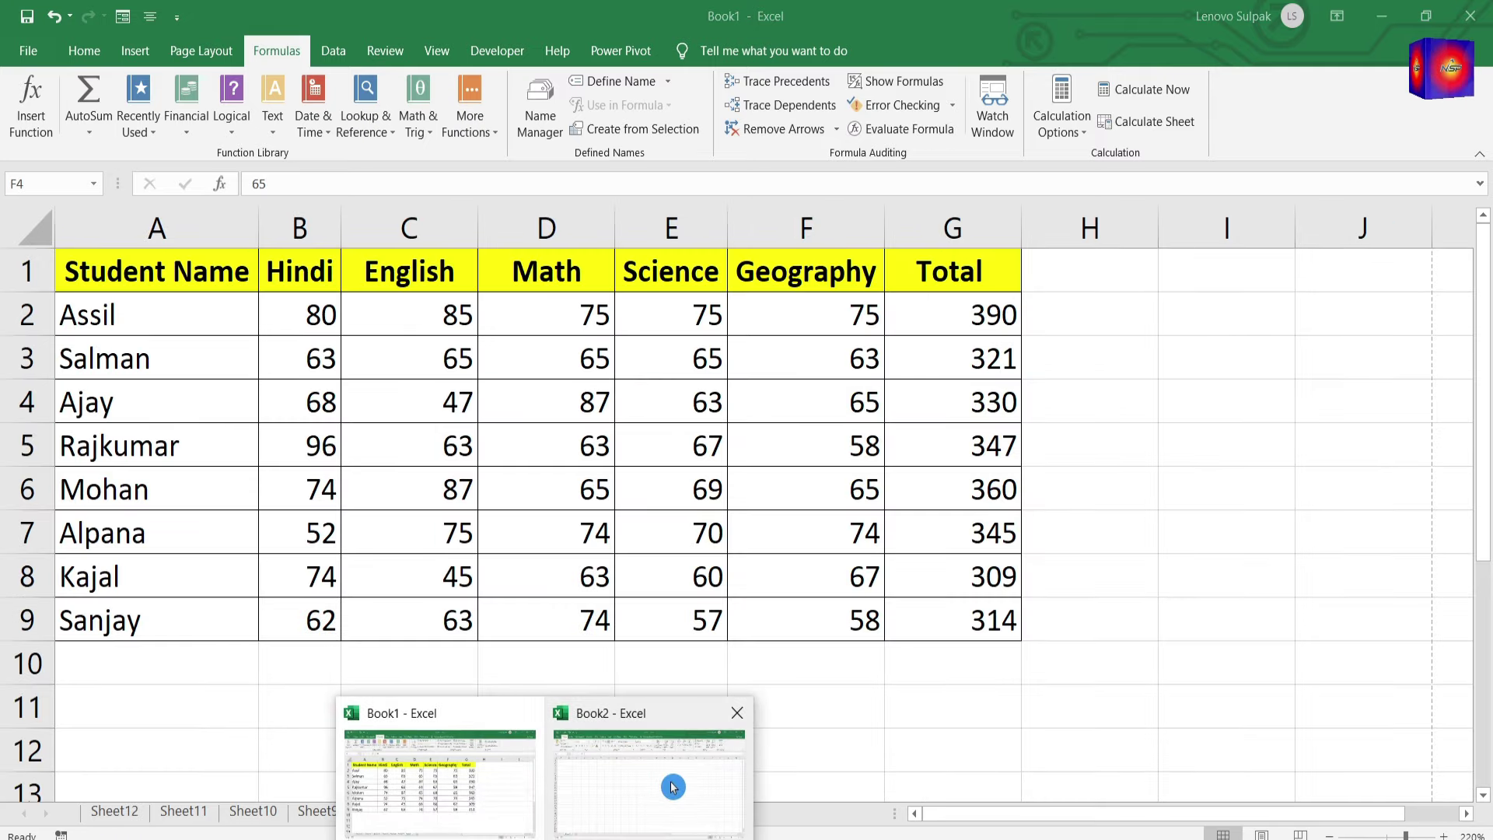
pyautogui.click(672, 787)
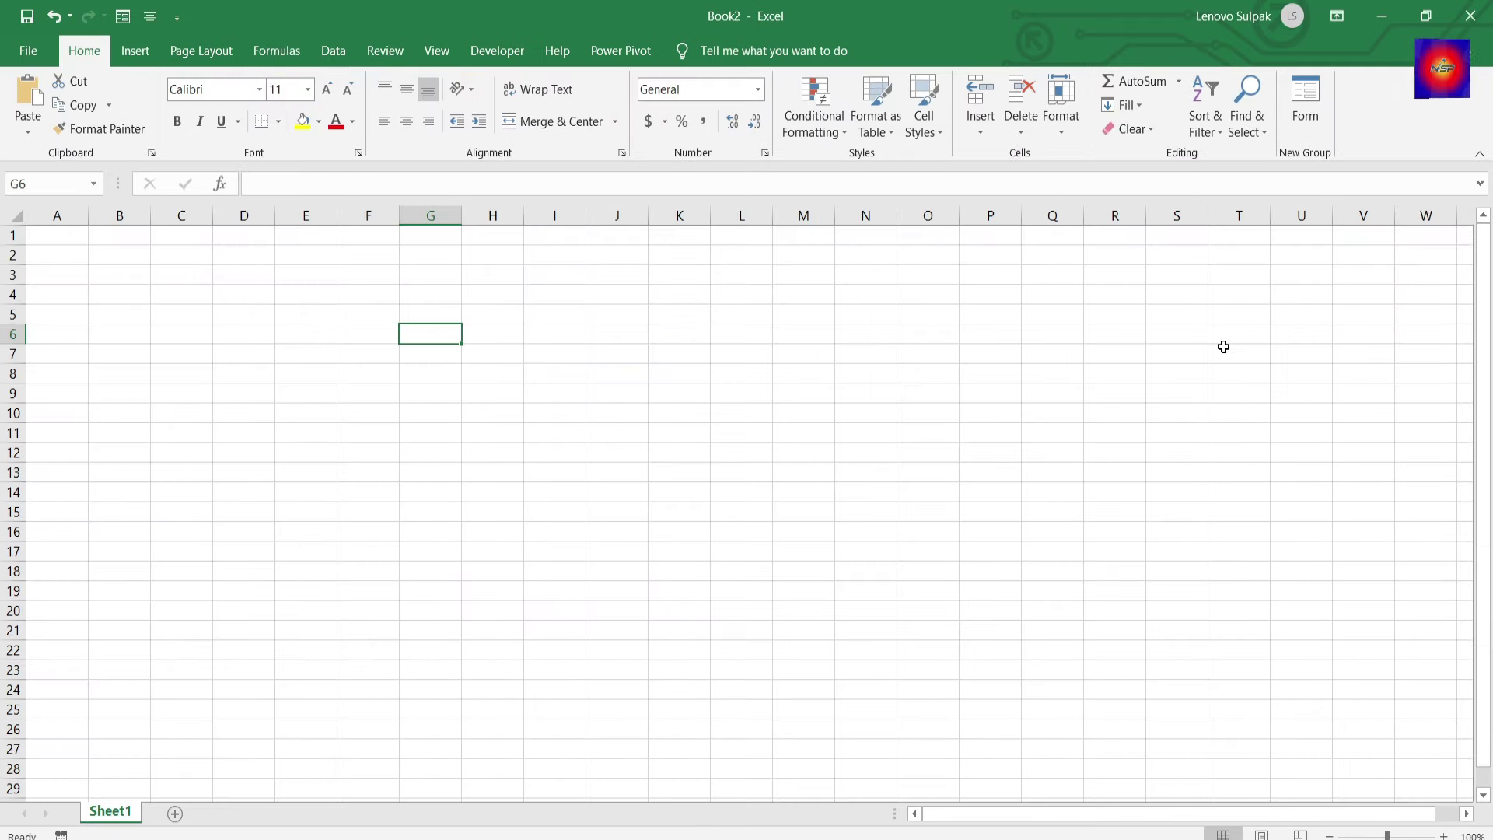
pyautogui.hotkey('ctrl', 'w')
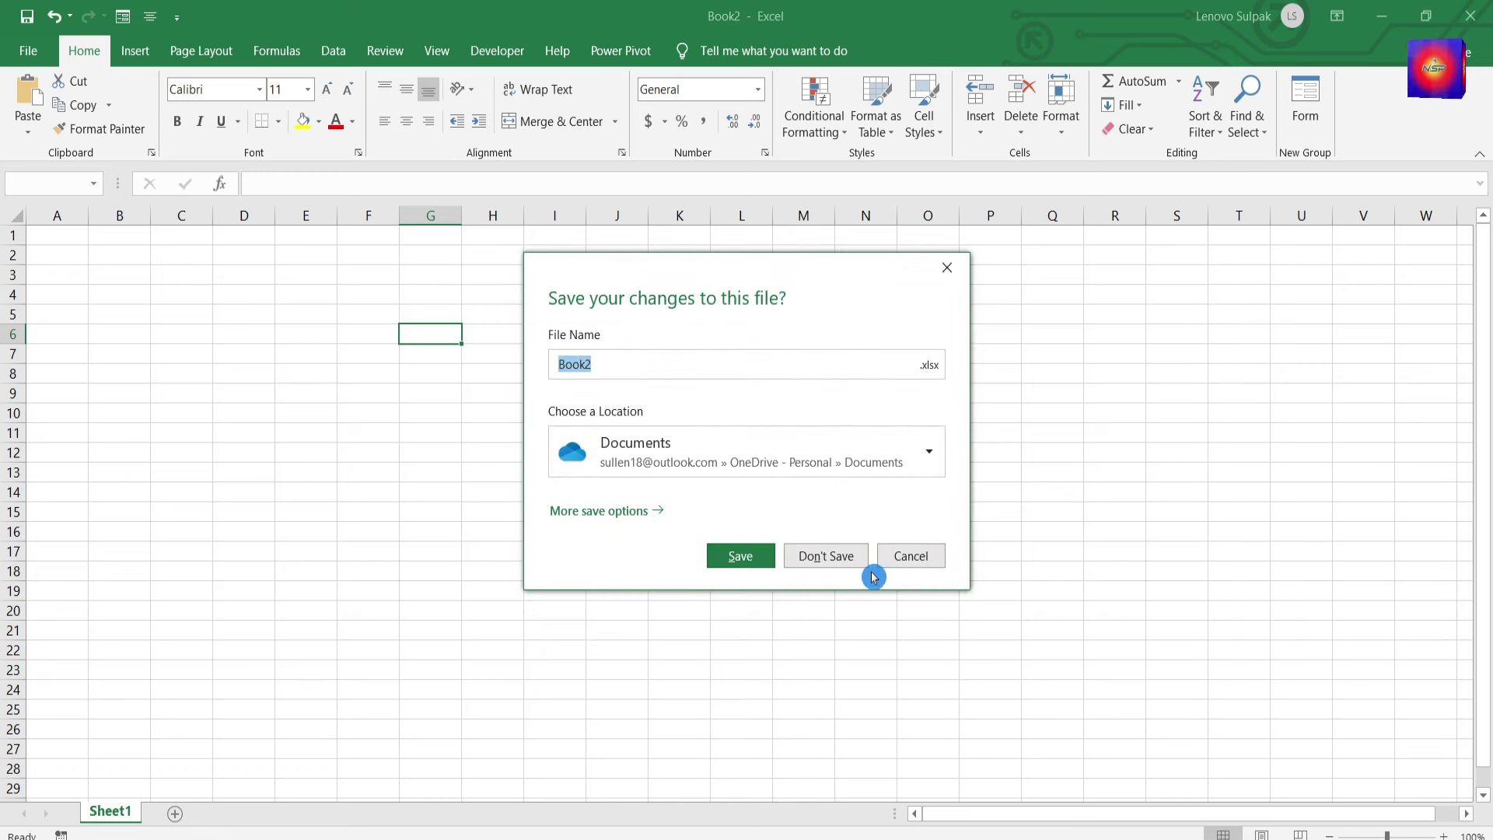
pyautogui.click(809, 566)
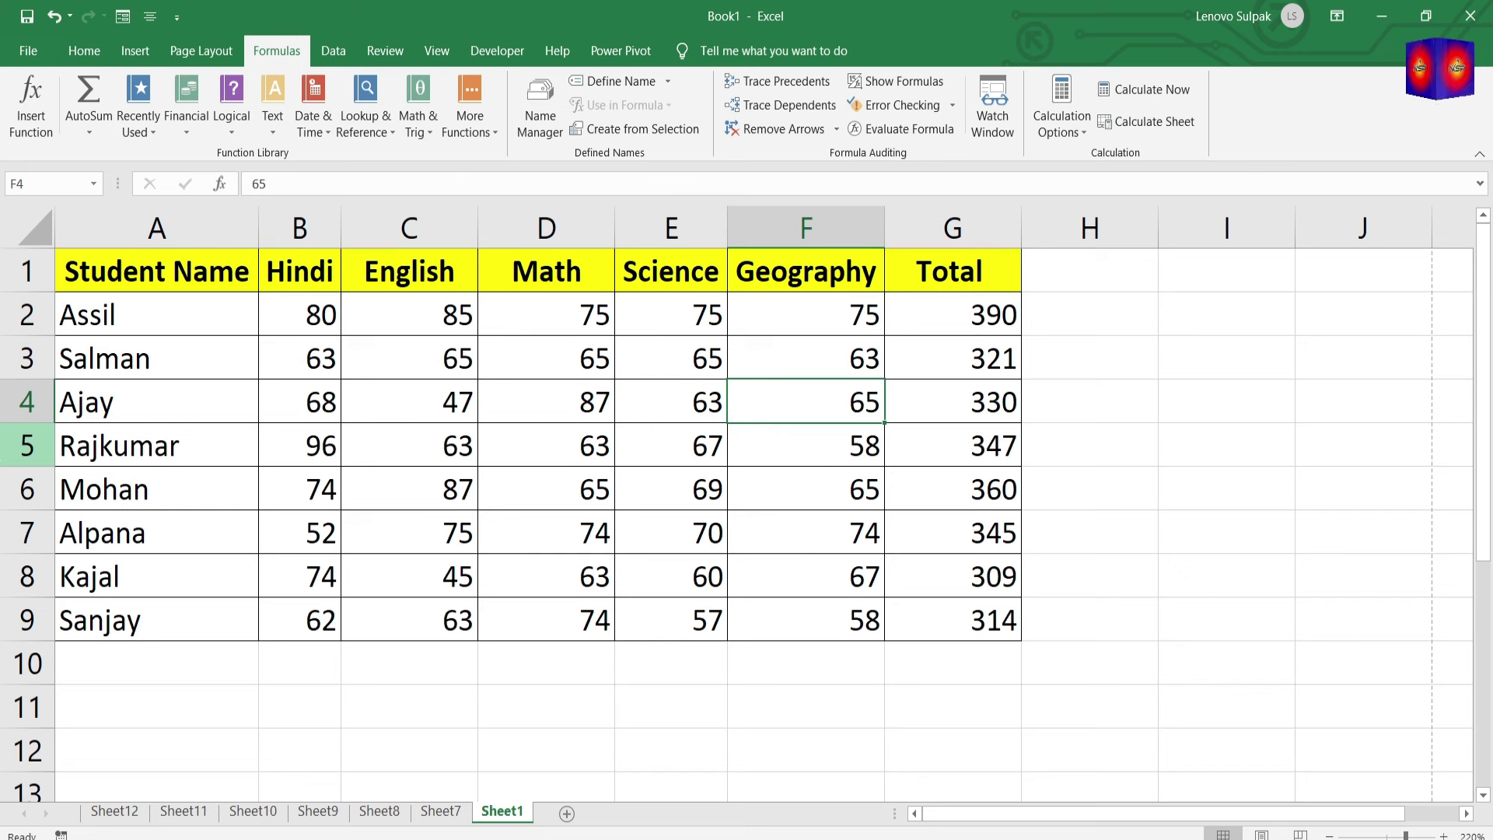
pyautogui.press('Down')
pyautogui.press('Down')
pyautogui.press('Down')
pyautogui.press('Left')
pyautogui.press('Left')
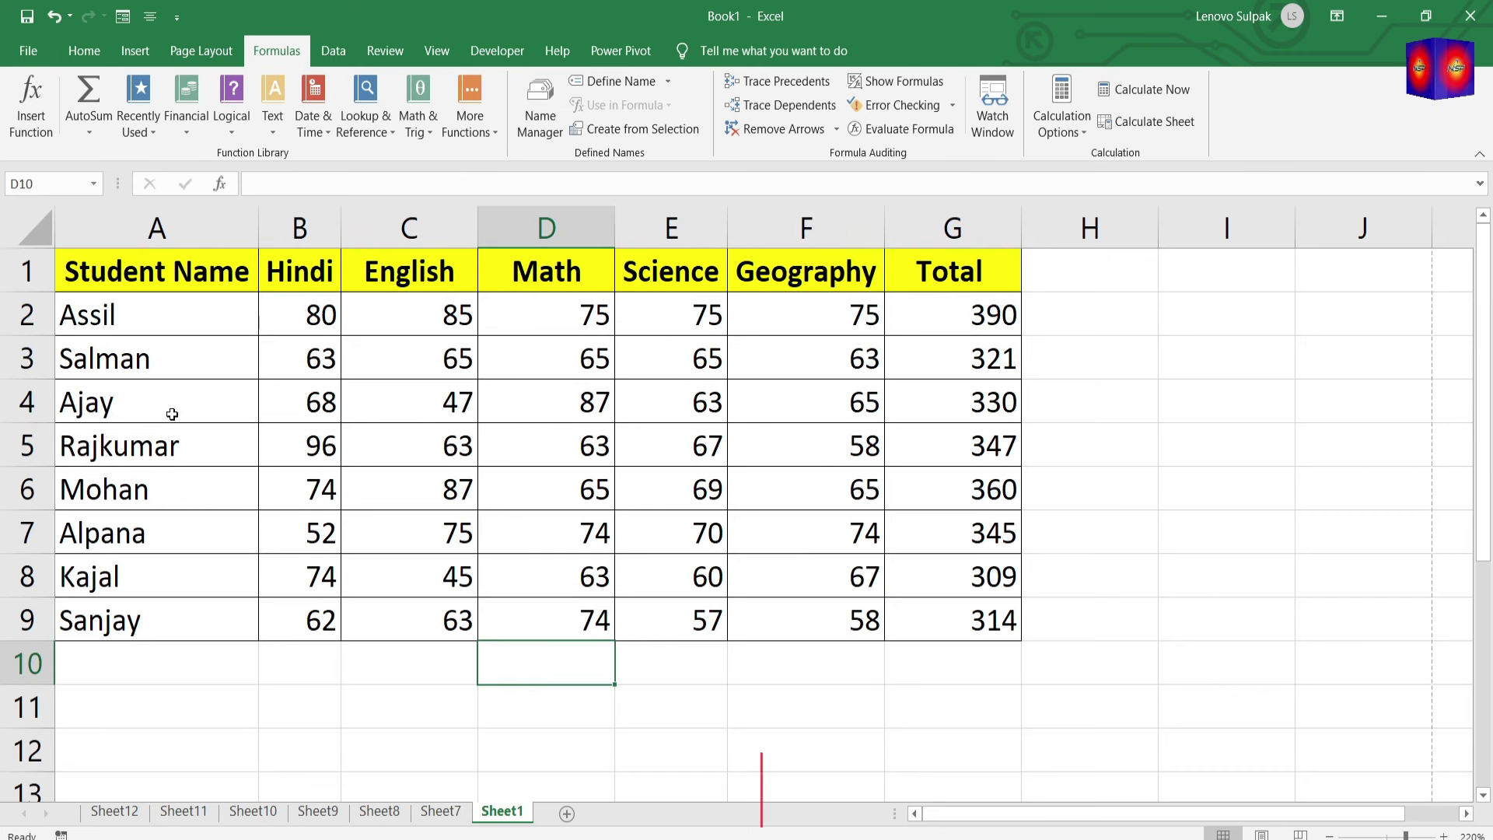
pyautogui.click(104, 271)
pyautogui.moveTo(103, 271); pyautogui.dragTo(917, 607)
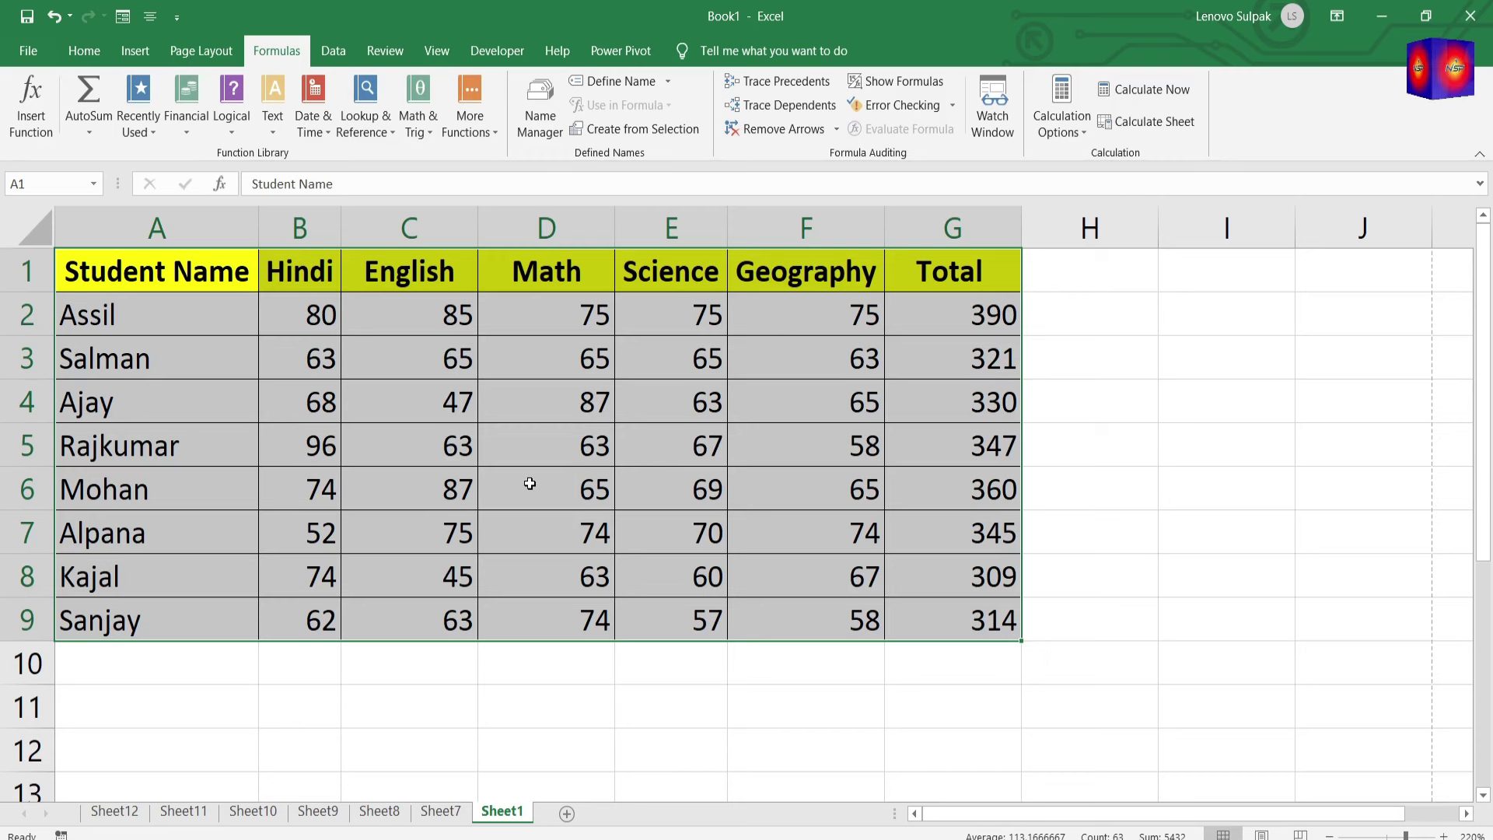
pyautogui.hotkey('alt', 'F1')
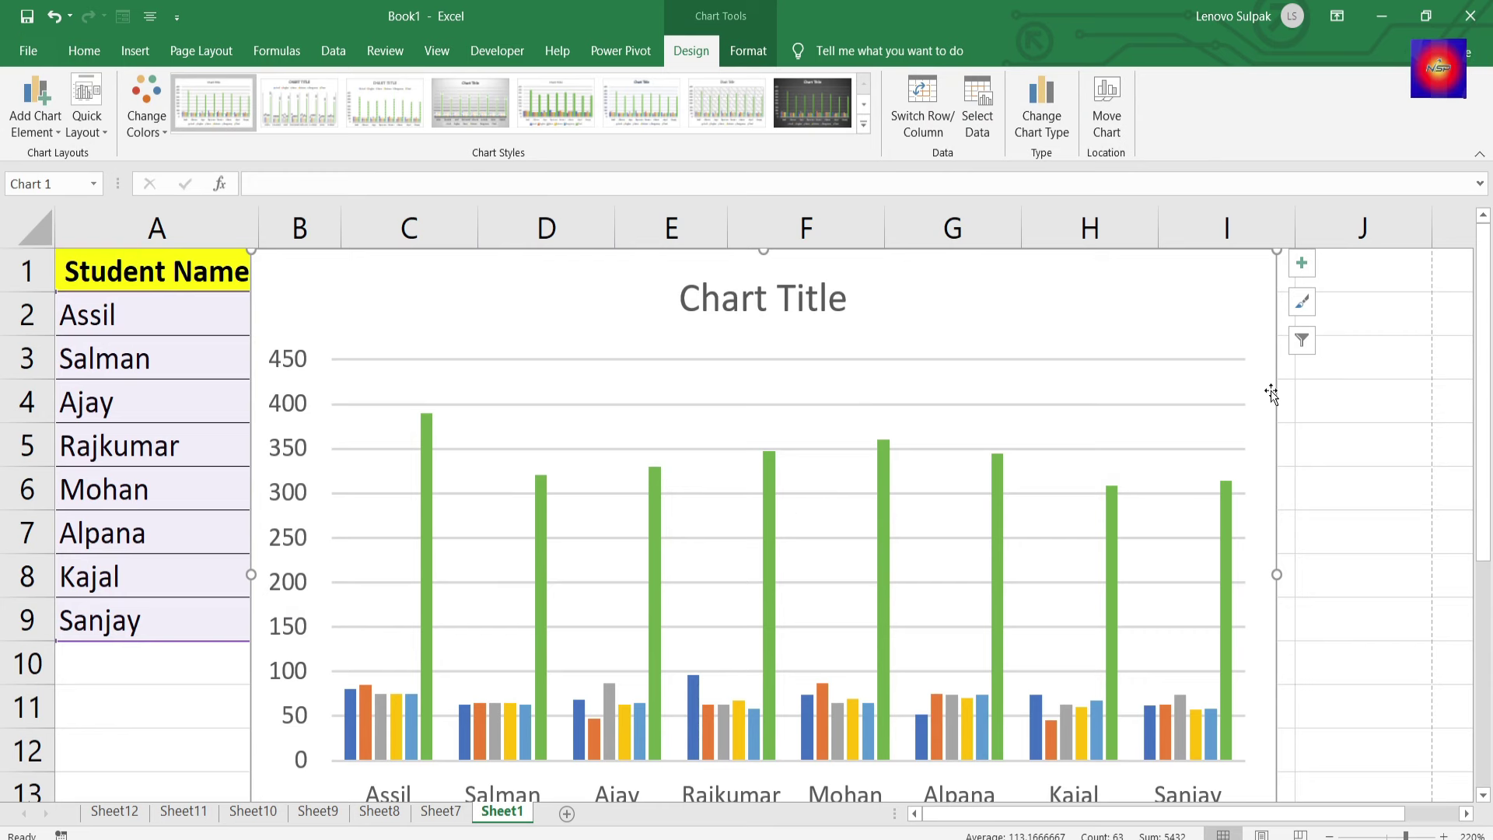
pyautogui.moveTo(1278, 393); pyautogui.dragTo(1269, 348)
pyautogui.click(1269, 348)
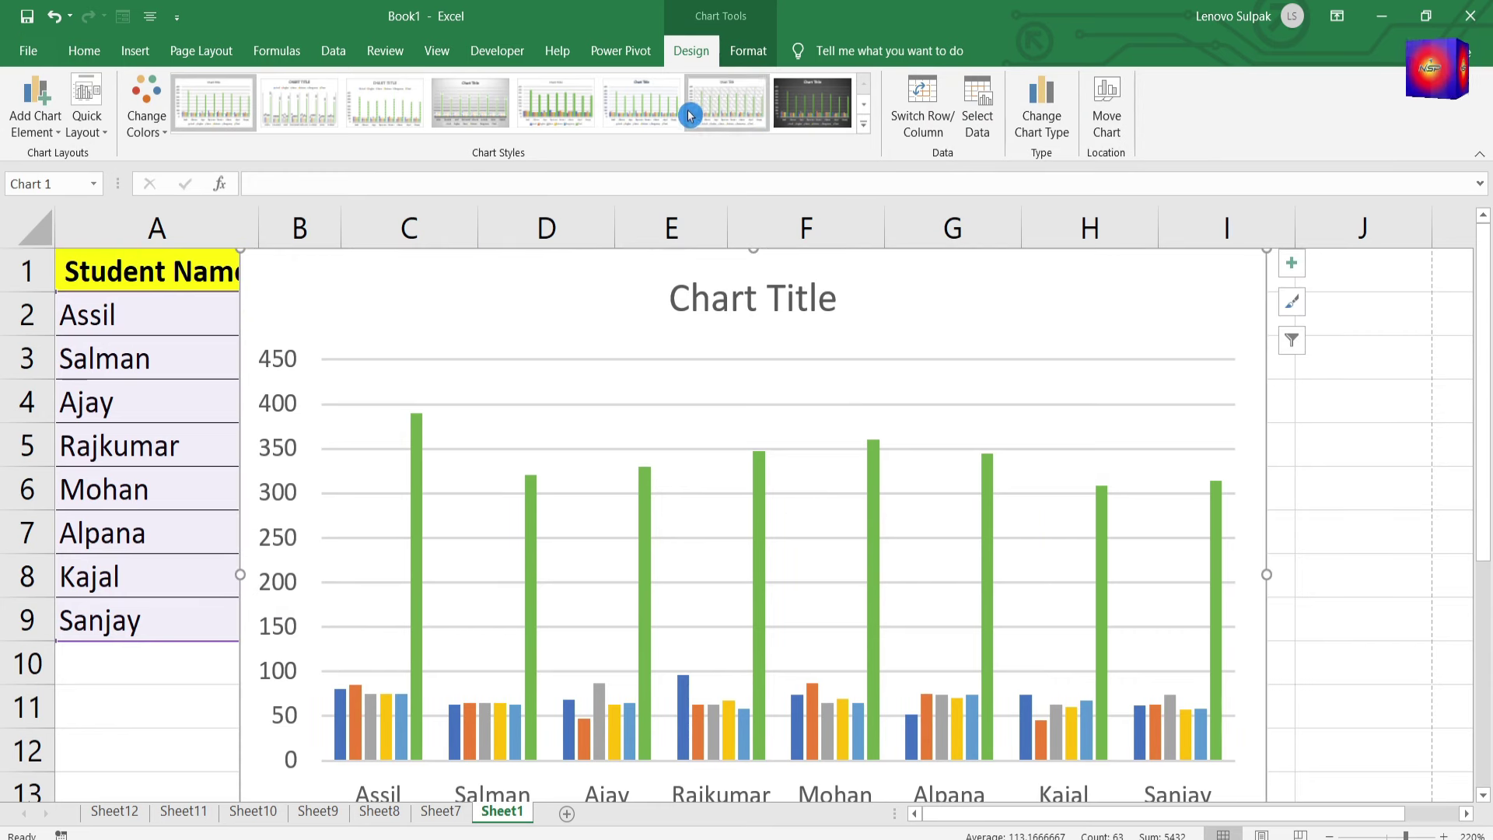
pyautogui.click(560, 105)
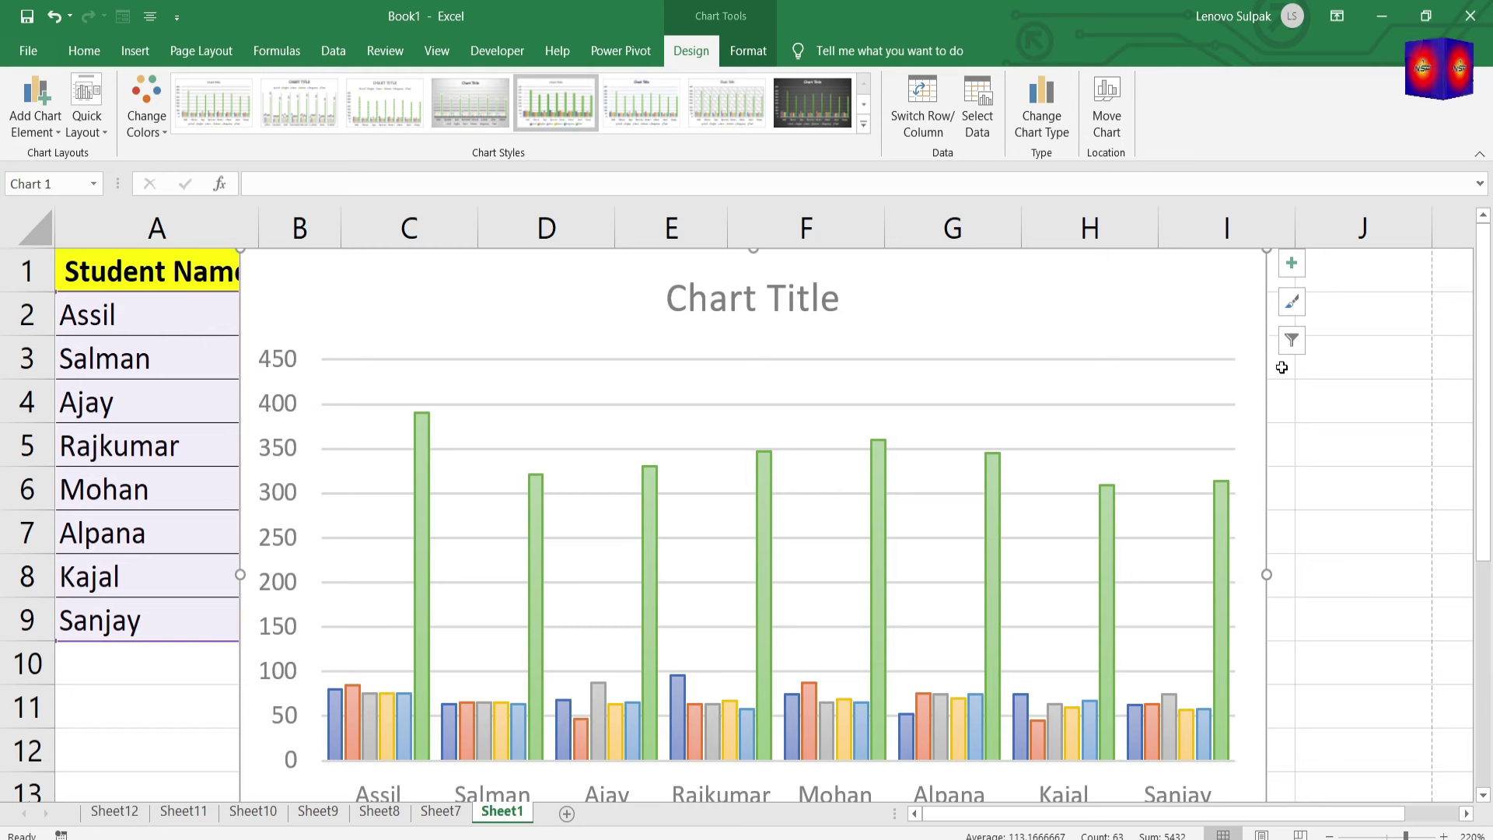
pyautogui.press('Delete')
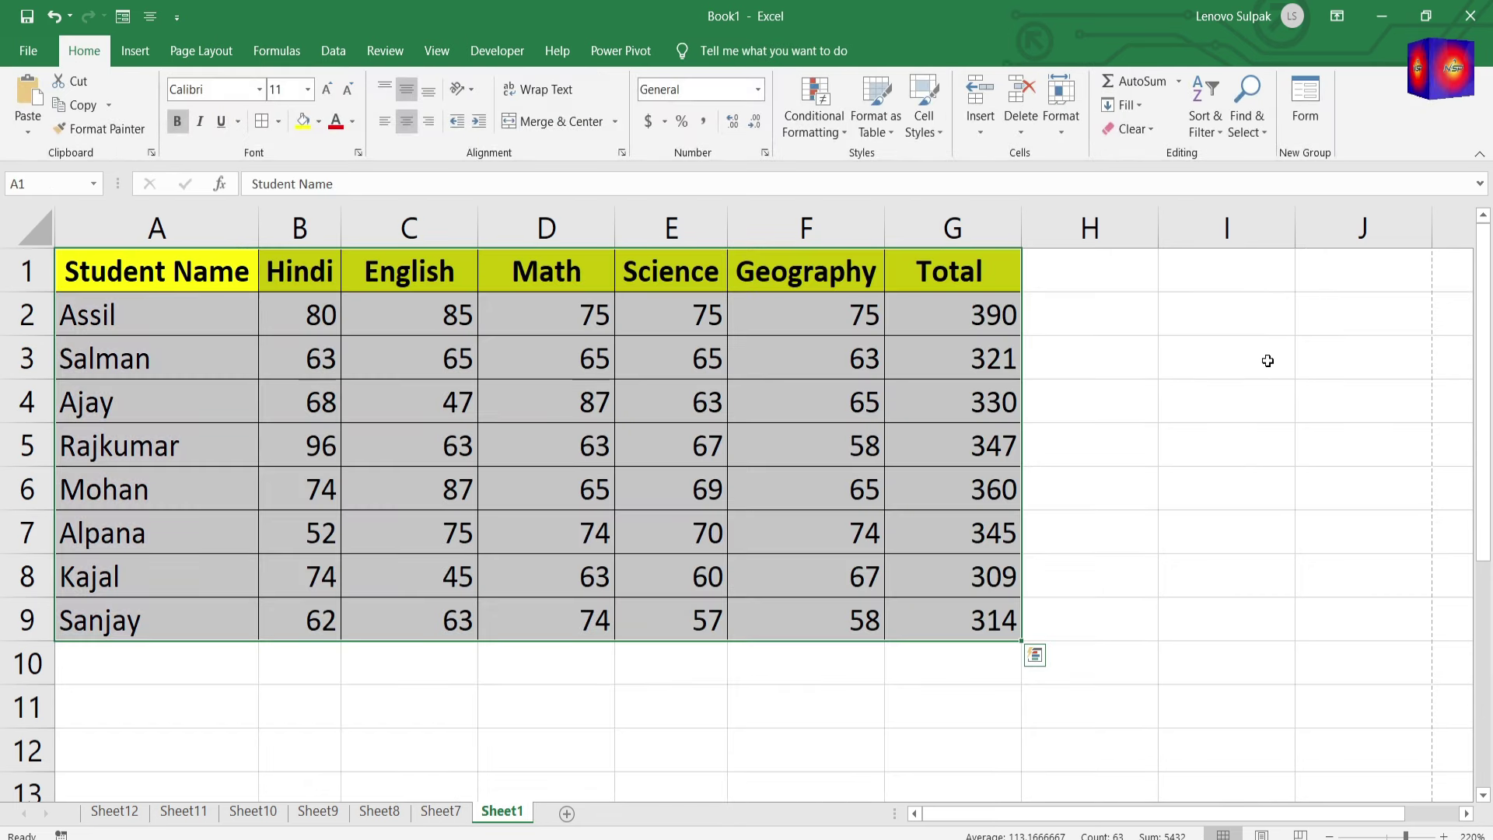
# Step: Expand the formula bar to several lines with Ctrl+Shift+U, then collapse it back to one line
pyautogui.click(16, 662)
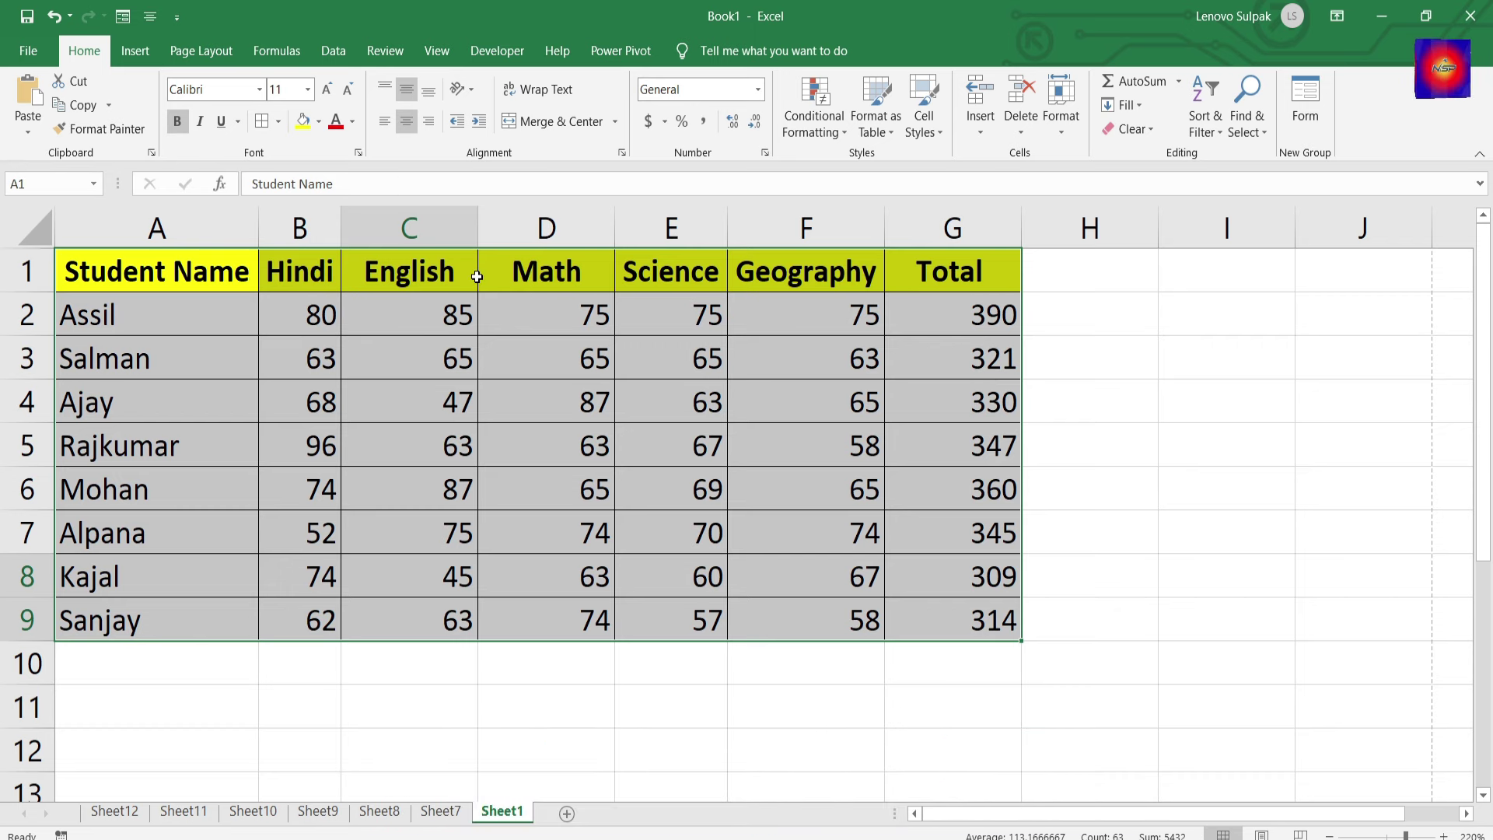
pyautogui.hotkey('ctrl', 'shift', 'u')
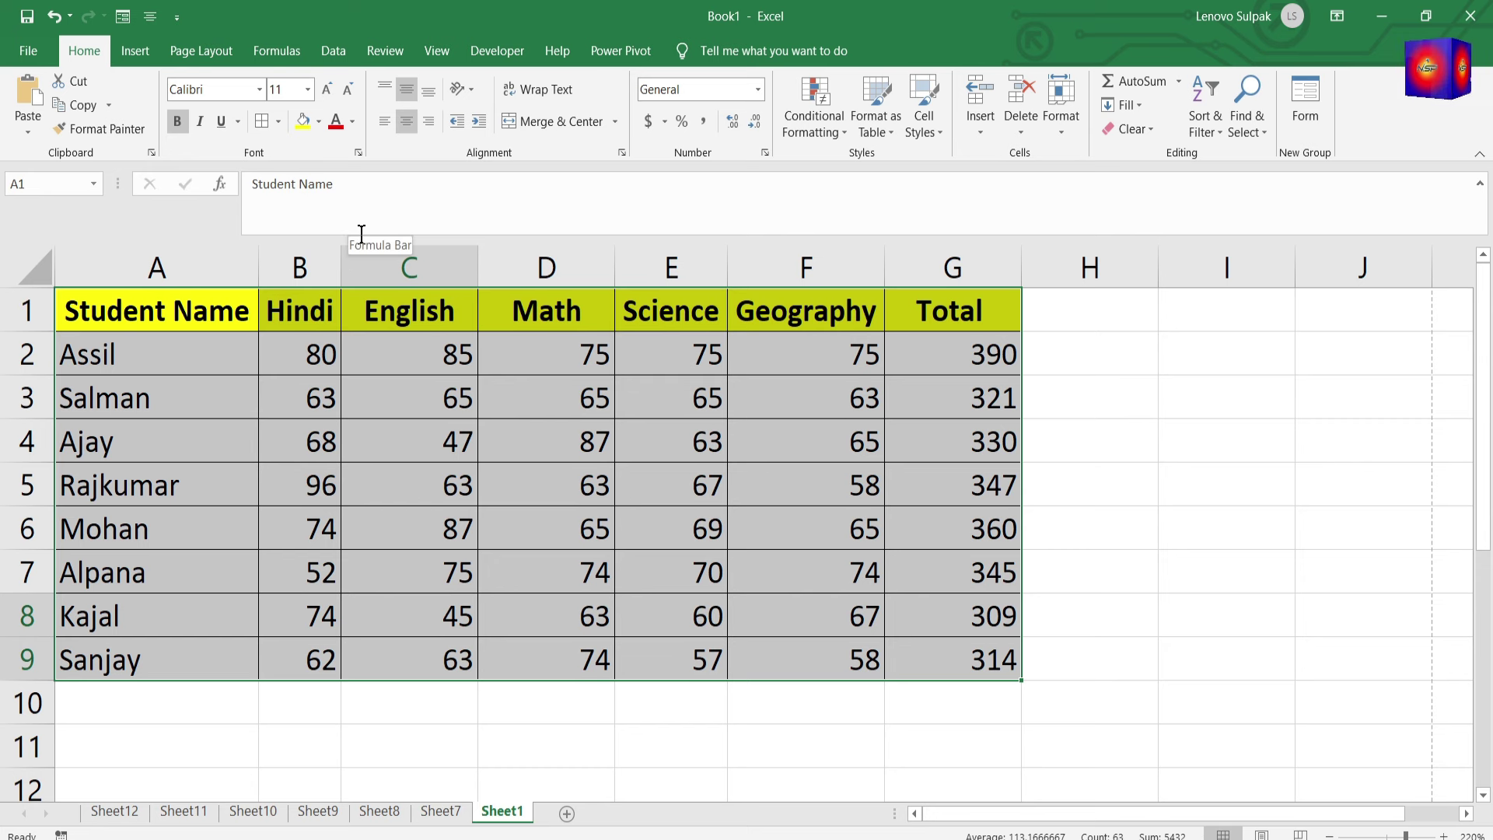
pyautogui.doubleClick(361, 233)
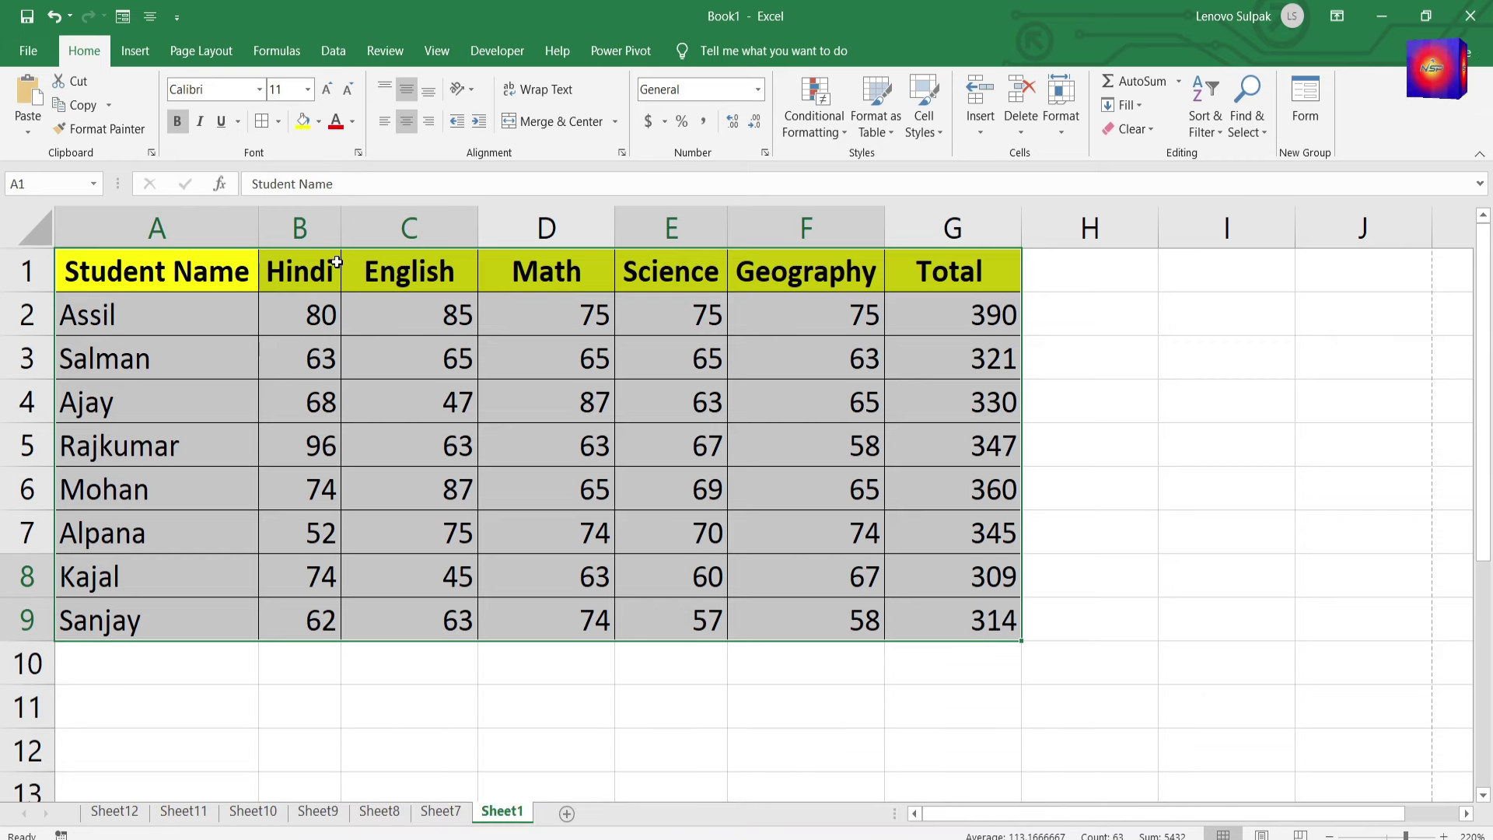
# Step: Convert A1:G9 into Table1 with headers and apply a different style from the Table Styles gallery
pyautogui.hotkey('ctrl', 't')
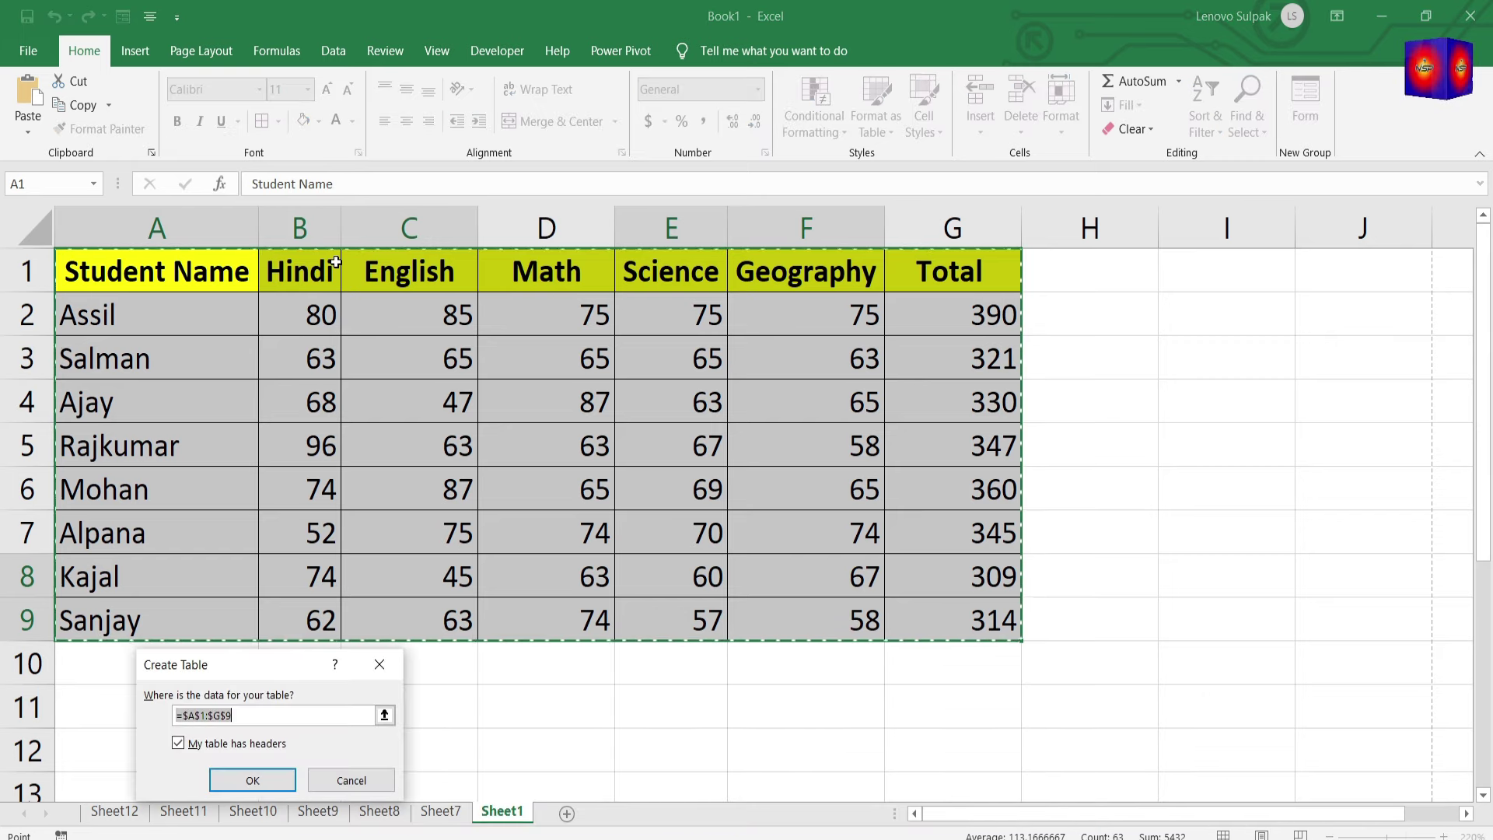
pyautogui.click(228, 781)
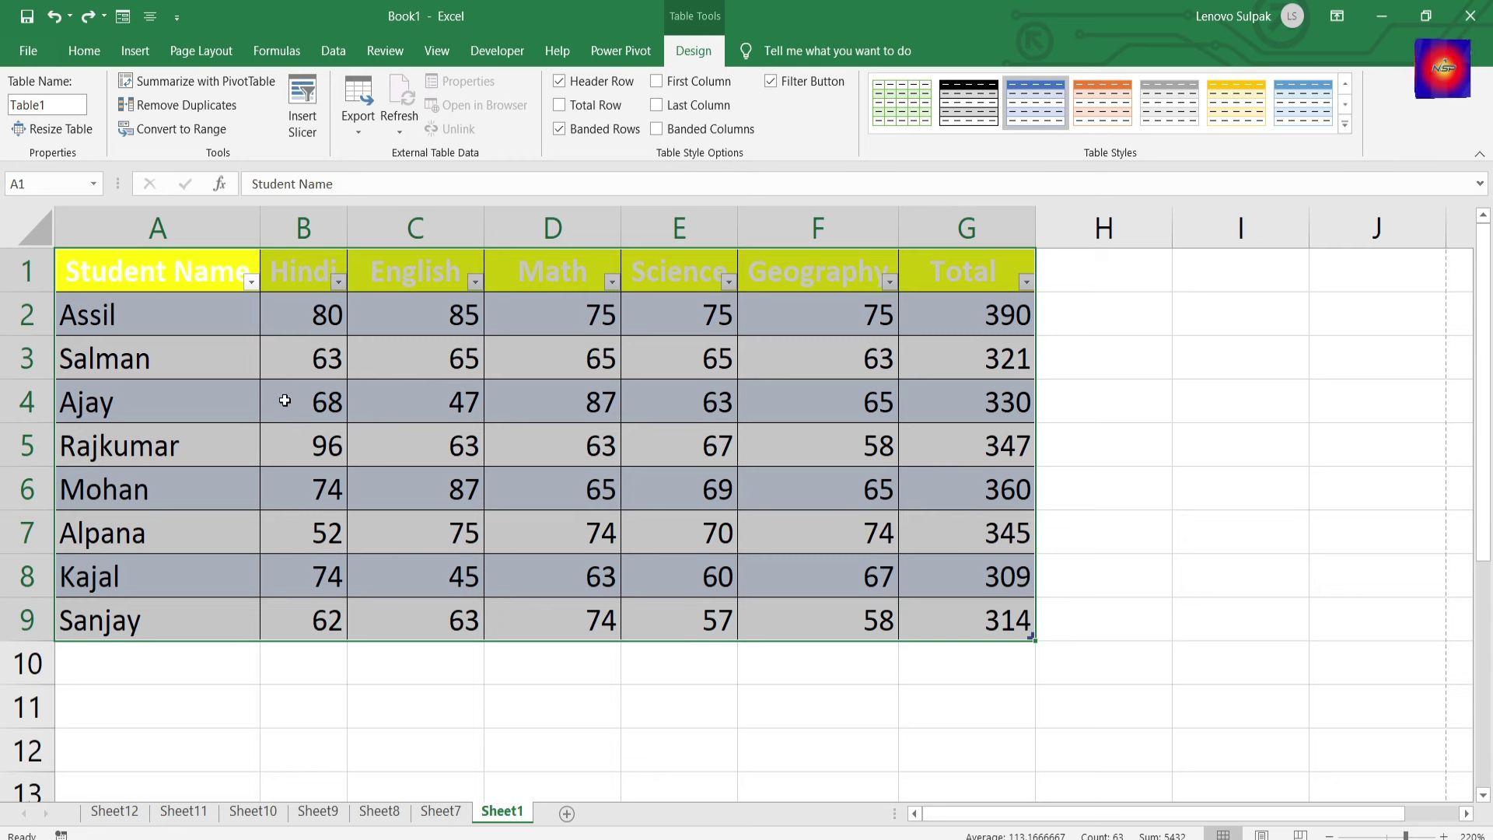
pyautogui.click(1337, 129)
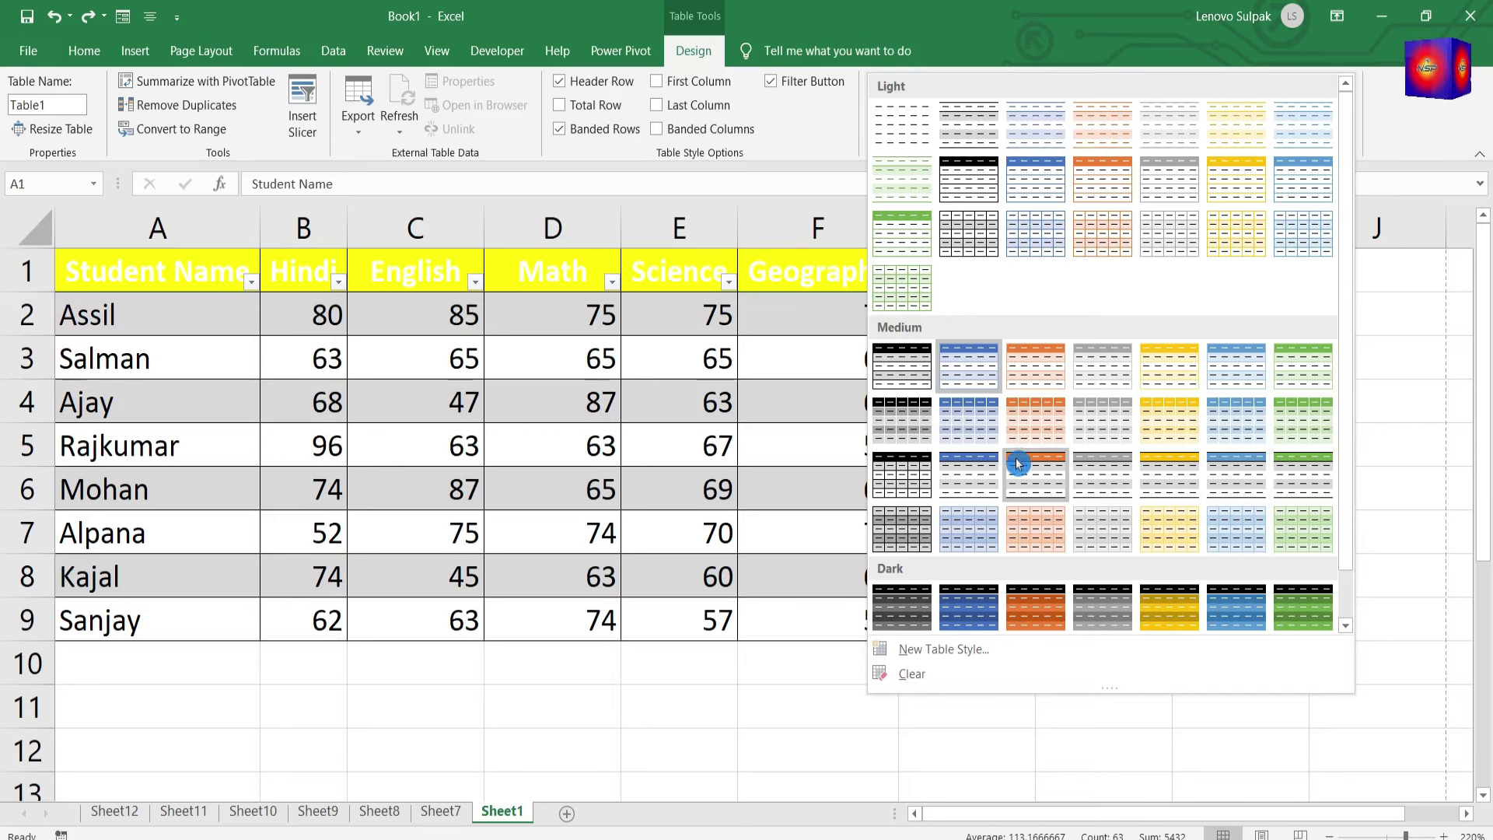
pyautogui.click(893, 123)
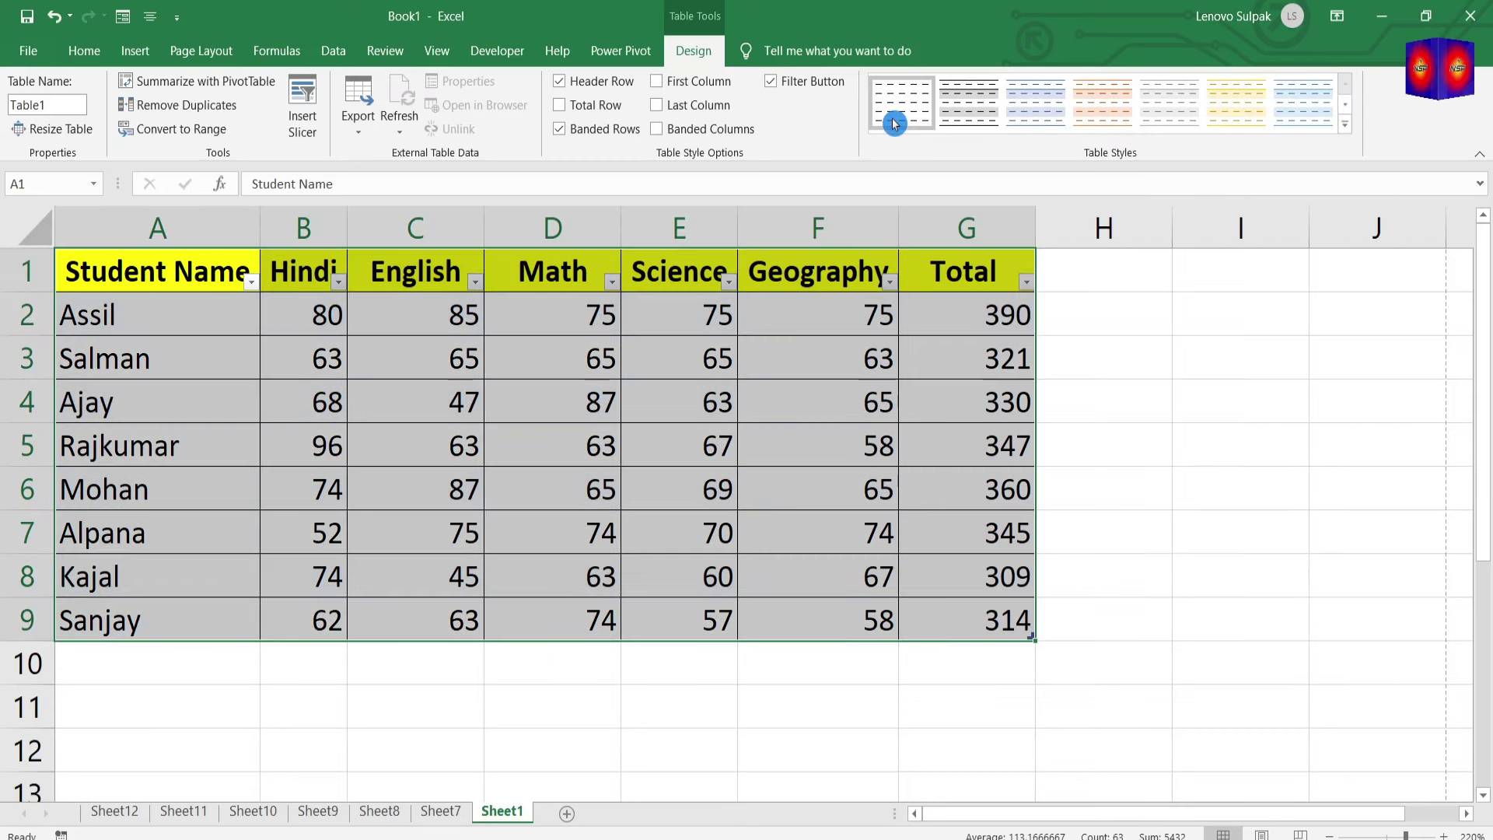